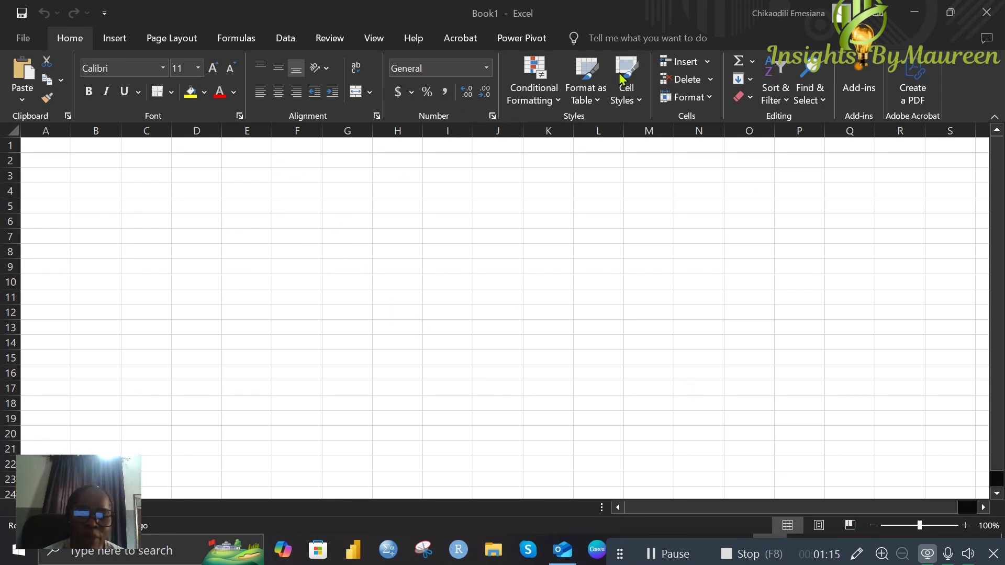
# - Start a new query that imports data from an Excel workbook file
pyautogui.click(286, 41)
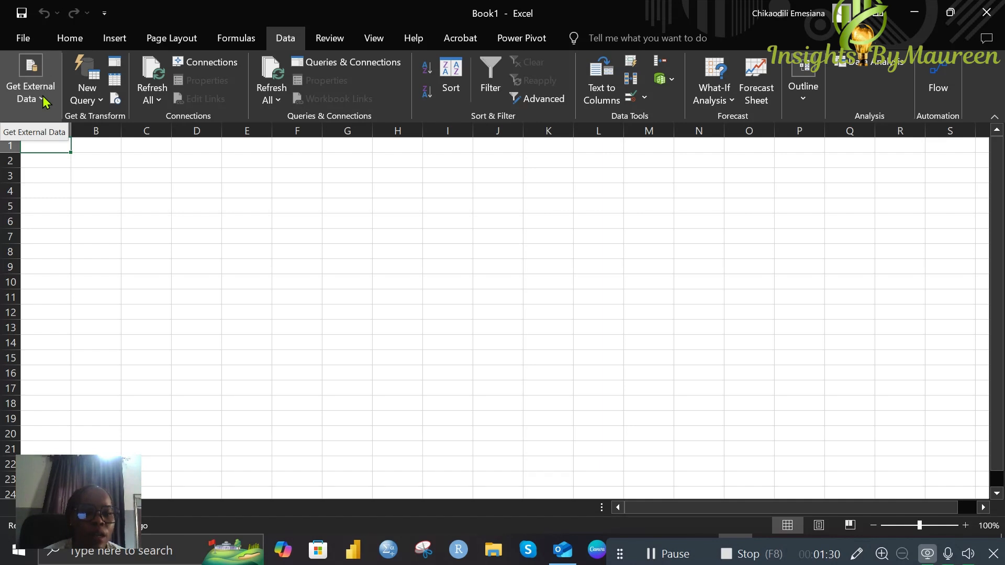
pyautogui.click(102, 101)
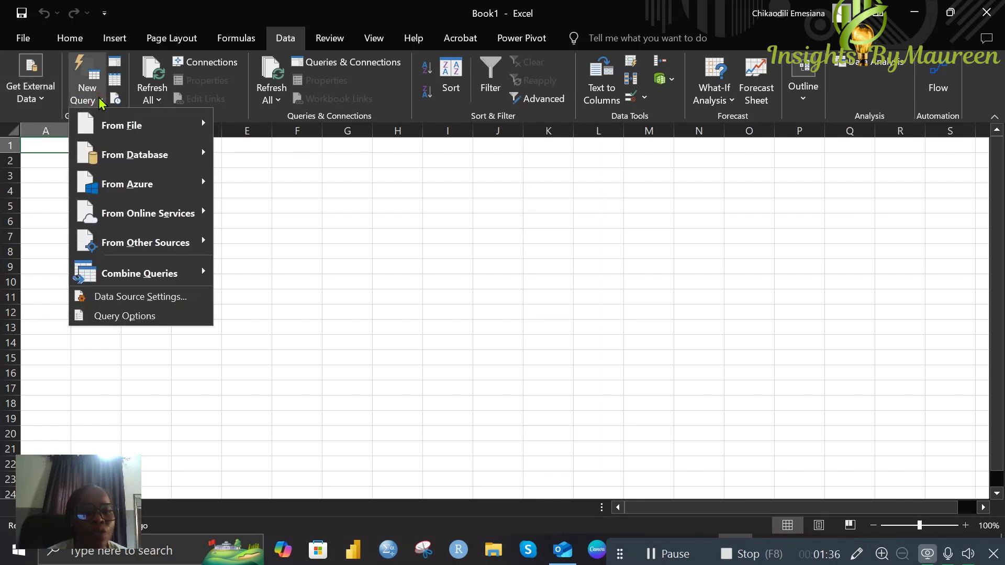
pyautogui.moveTo(105, 124)
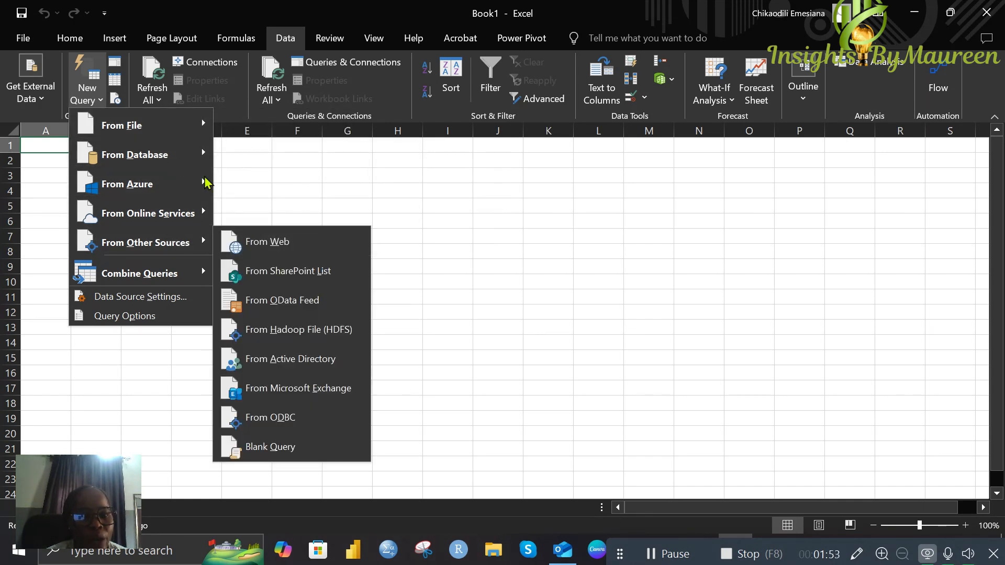
pyautogui.moveTo(172, 159)
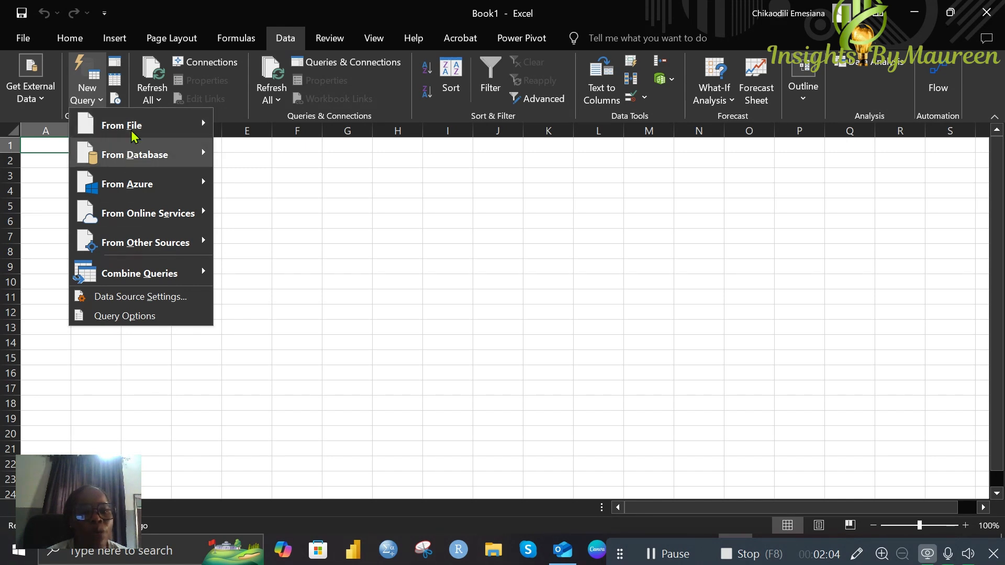
pyautogui.moveTo(133, 137)
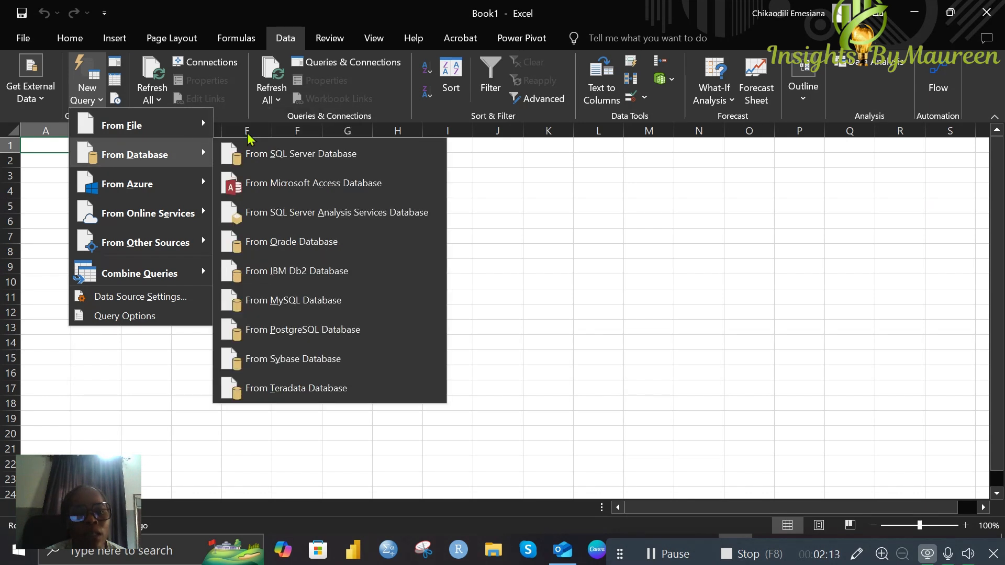
pyautogui.moveTo(209, 131)
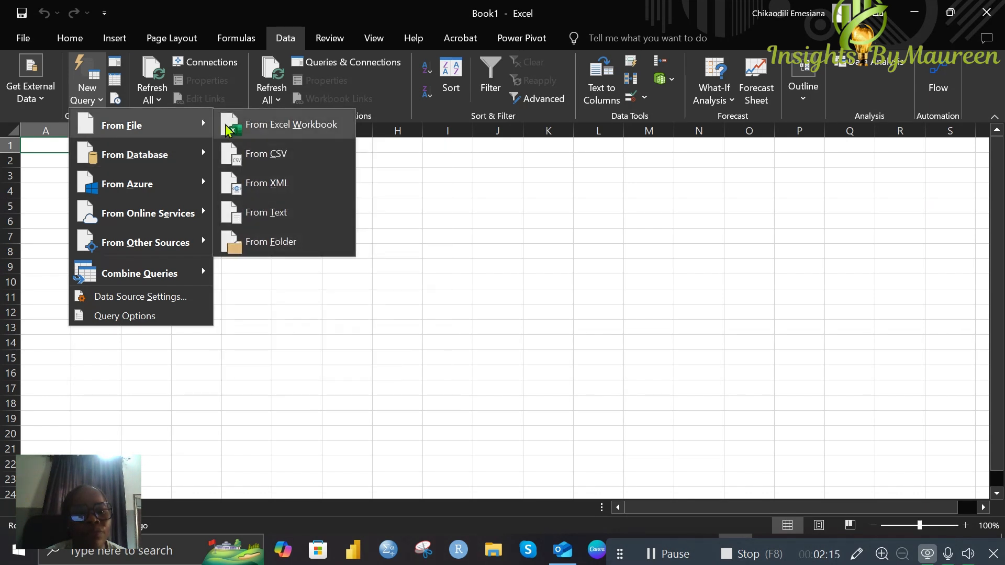
pyautogui.click(254, 128)
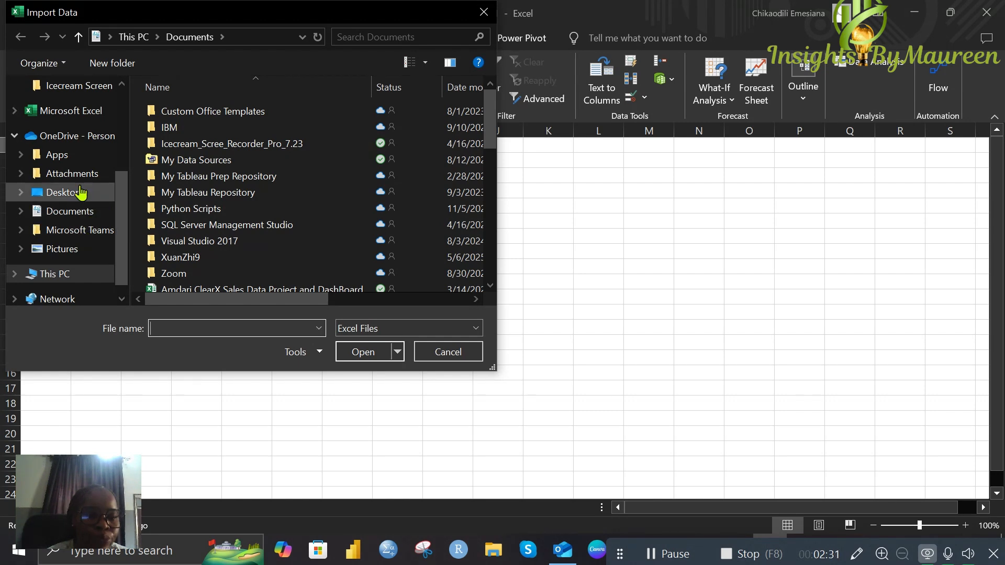
# - Search the Downloads folder for "mess" and import the workbook Messy_Dataset_For_PowerQuery_Updated3
pyautogui.scroll(3, 100, 209)
pyautogui.scroll(1, 110, 201)
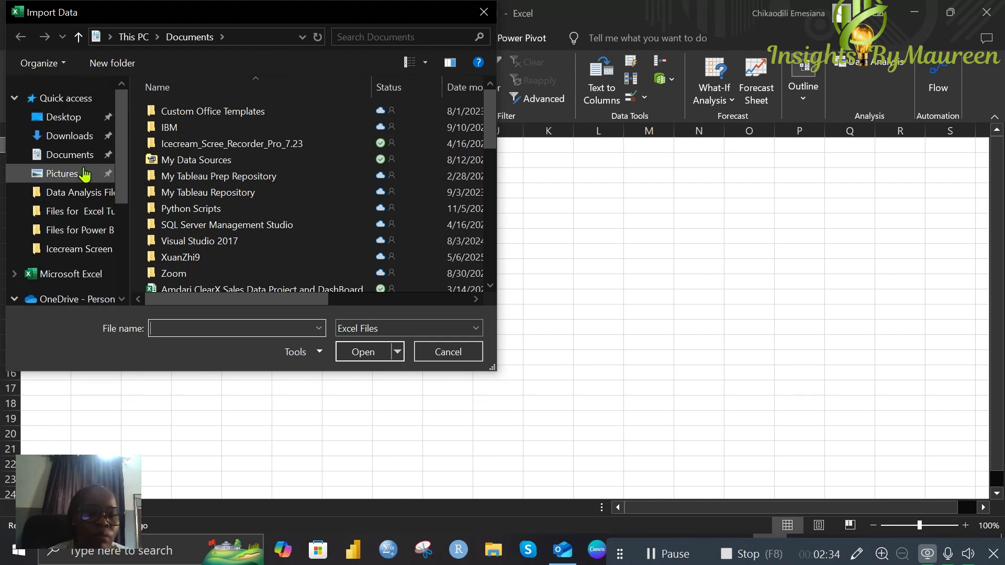
pyautogui.click(74, 136)
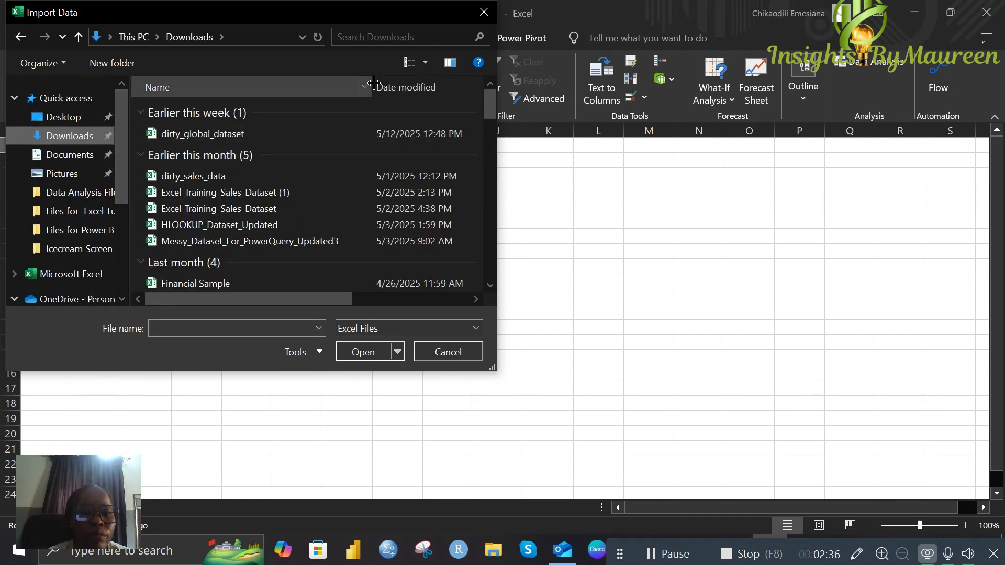
pyautogui.click(382, 36)
pyautogui.write('m')
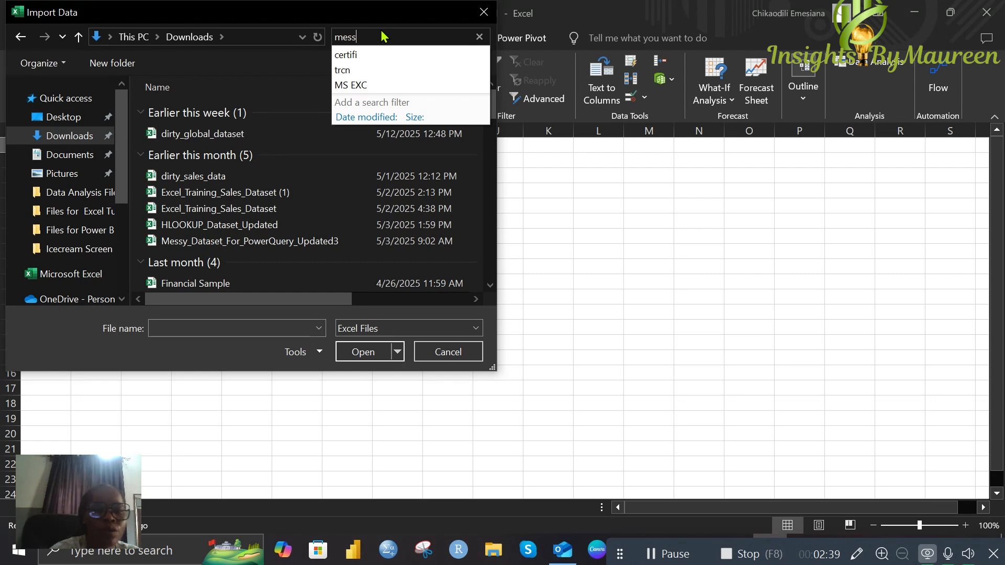
pyautogui.write('ess')
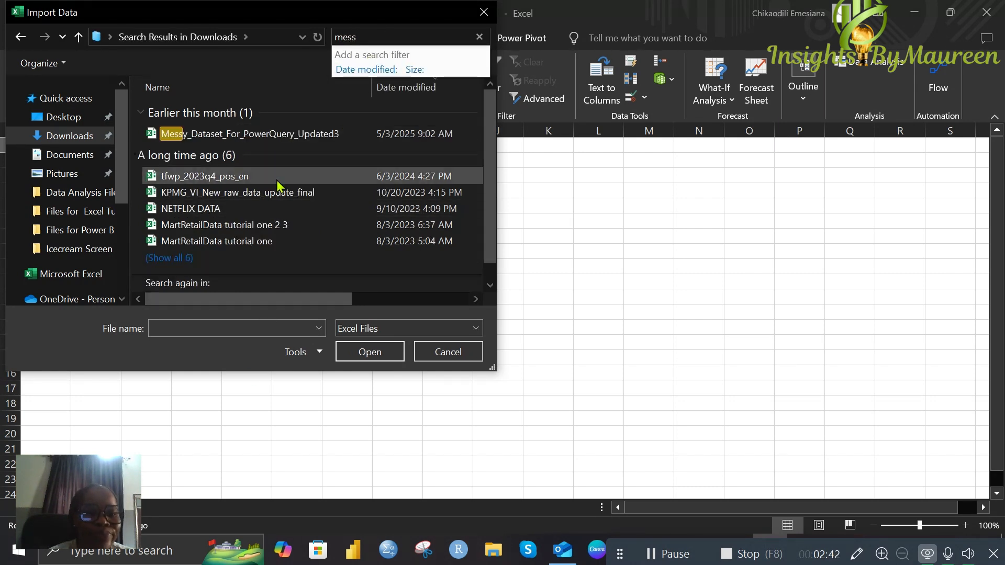
pyautogui.doubleClick(303, 137)
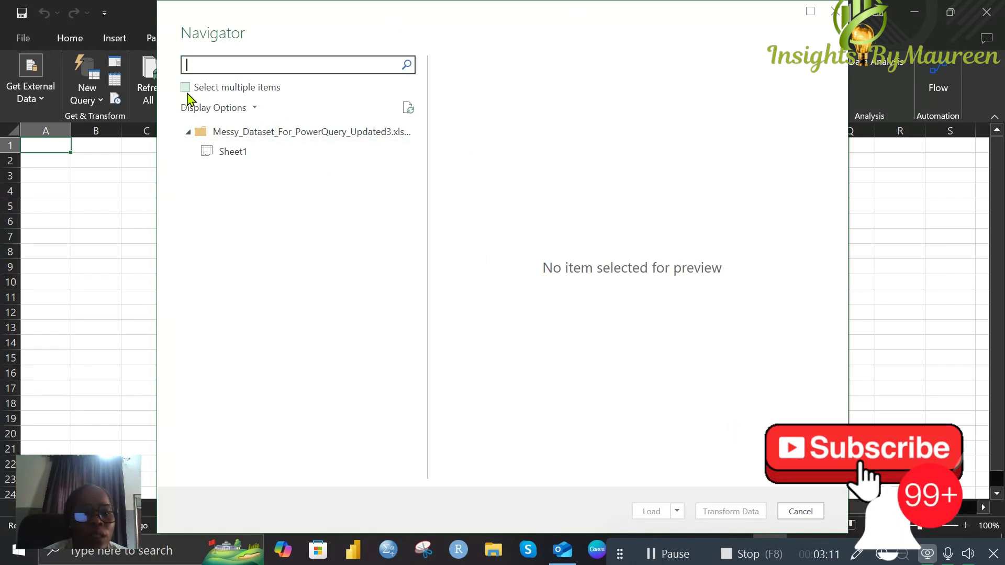
# - Open Sheet1 of the workbook for transformation in the Power Query Editor and dismiss the preview-age notice
pyautogui.click(230, 154)
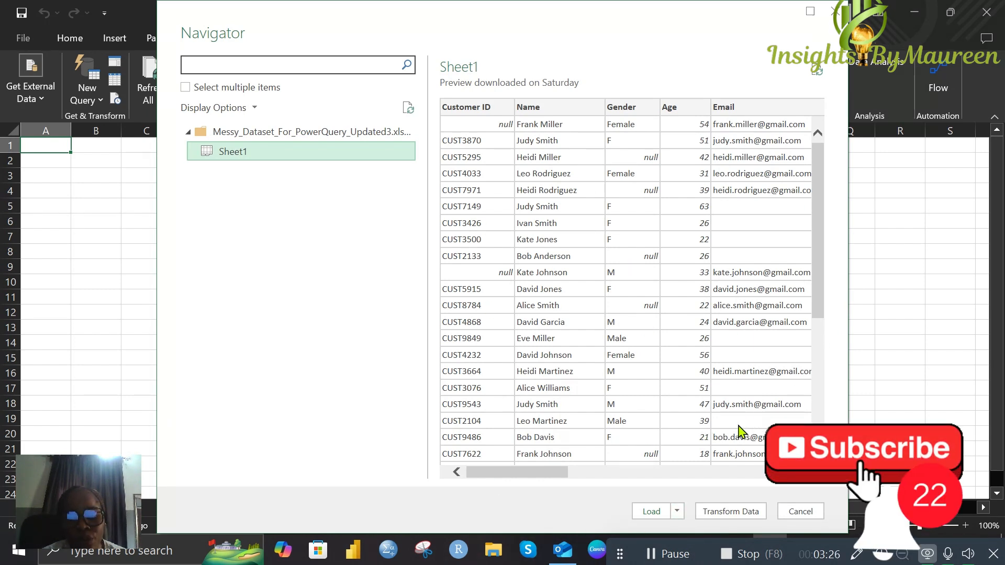
pyautogui.click(735, 512)
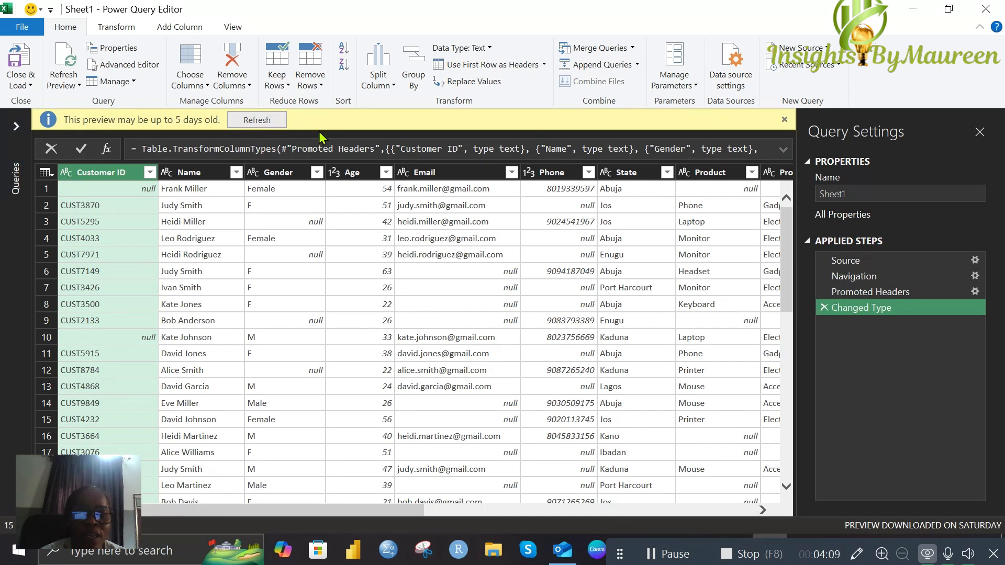
pyautogui.click(783, 120)
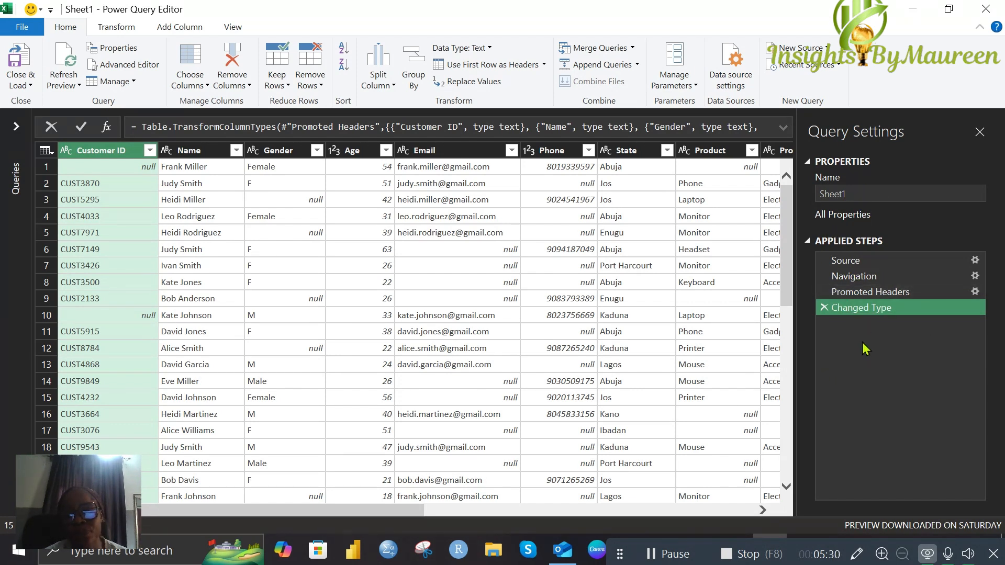
# - Rename the Sheet1 query as PowerQueryClass
pyautogui.click(855, 194)
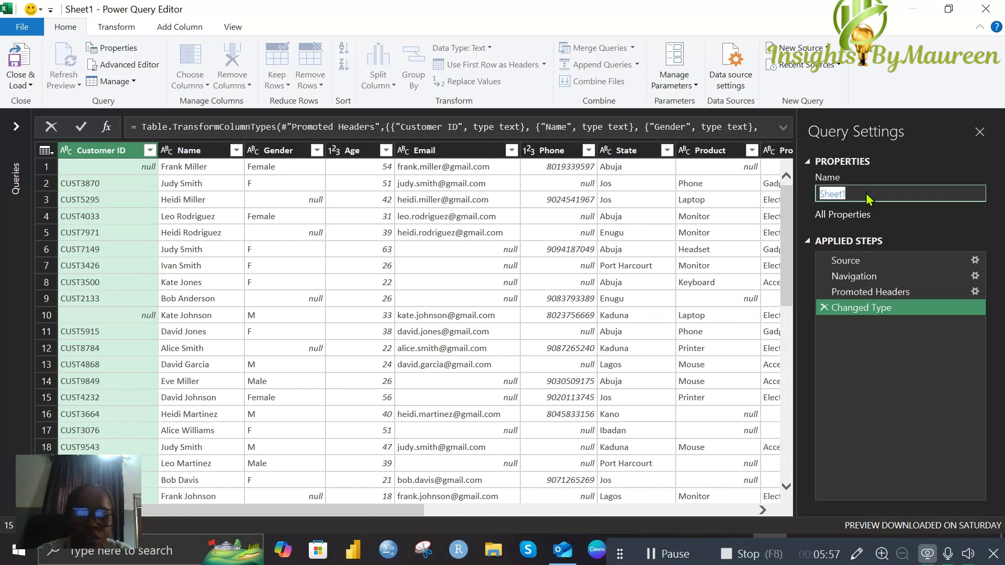
pyautogui.write('PowerQueryClass')
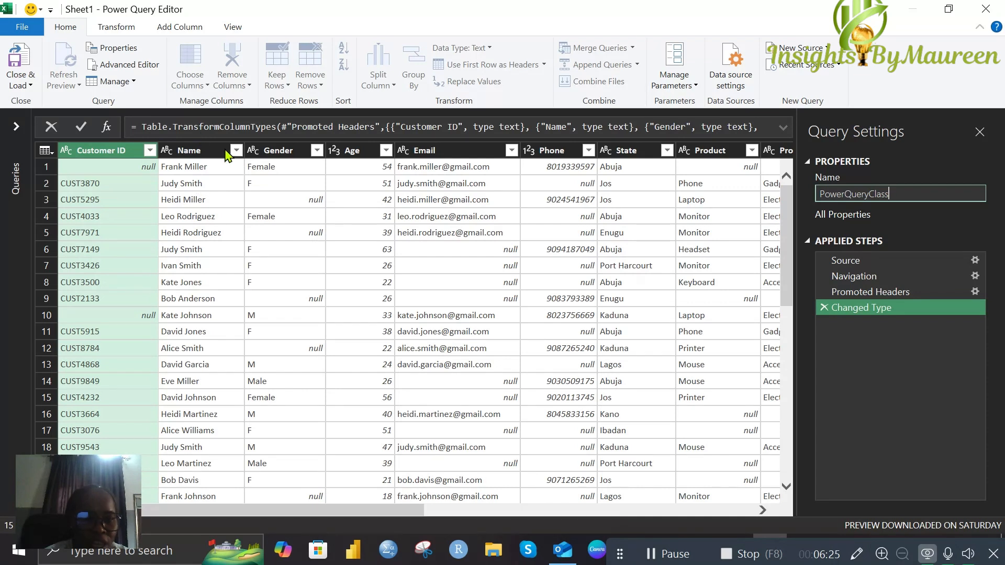
pyautogui.press('Return')
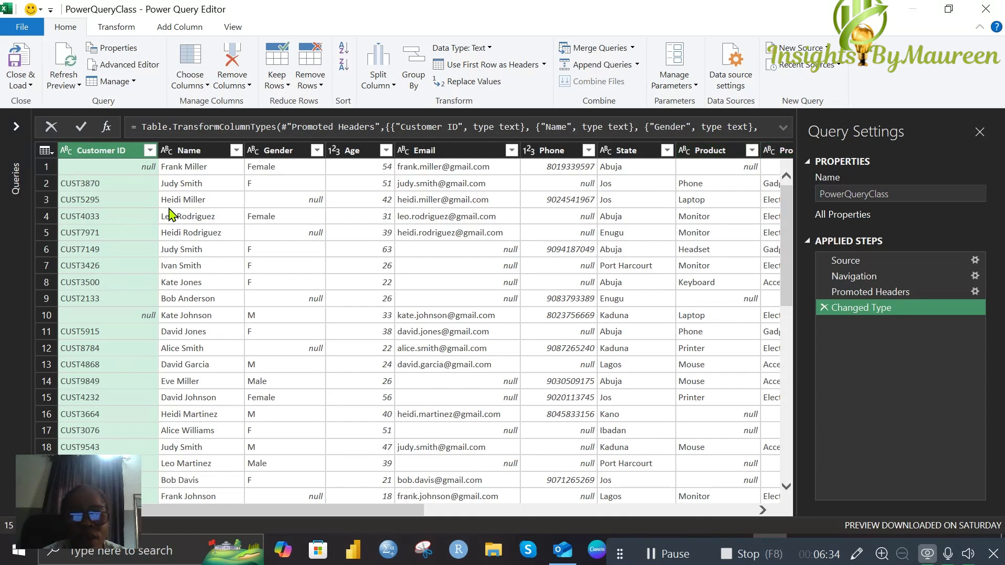
# - Examine the distinct values in the Name column's filter list for missing or inconsistent entries, without applying a filter
pyautogui.click(237, 150)
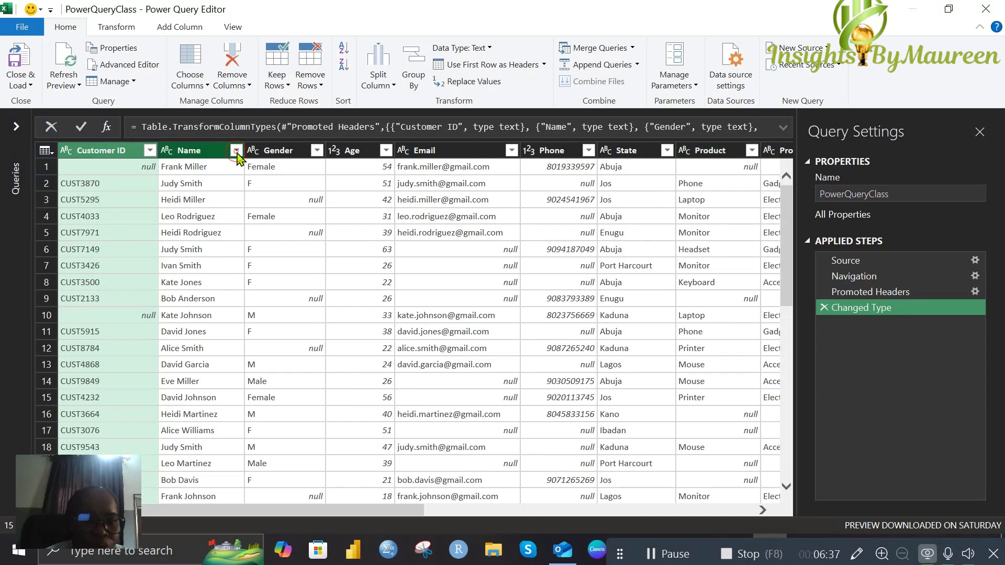
pyautogui.scroll(-1, 355, 366)
pyautogui.scroll(-20, 355, 366)
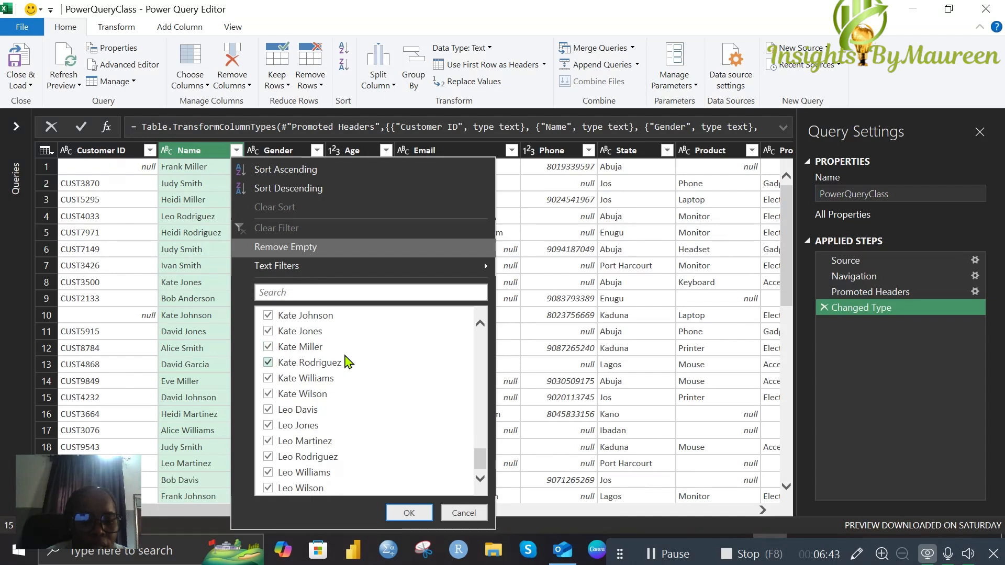
pyautogui.scroll(12, 351, 361)
pyautogui.scroll(8, 355, 355)
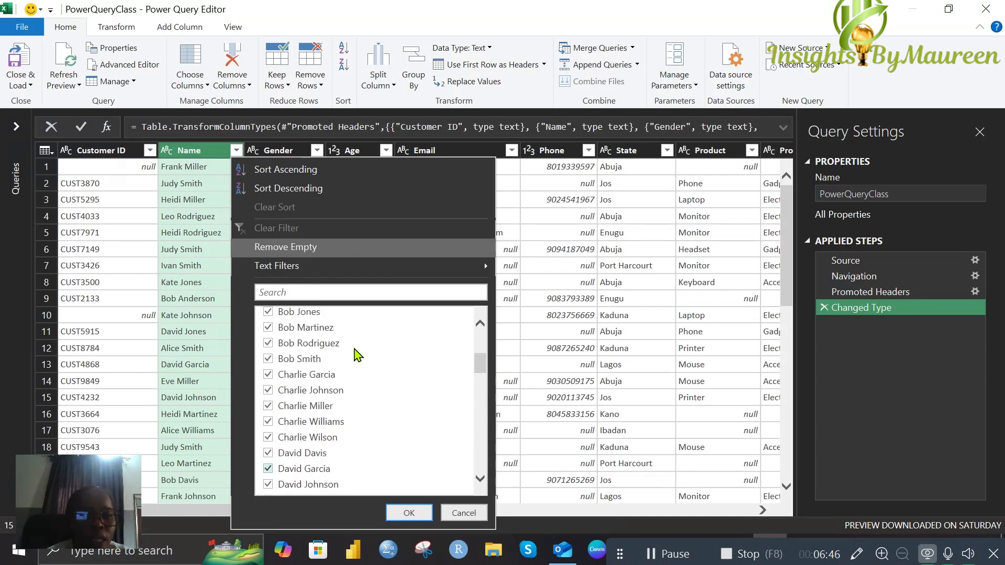
pyautogui.click(459, 514)
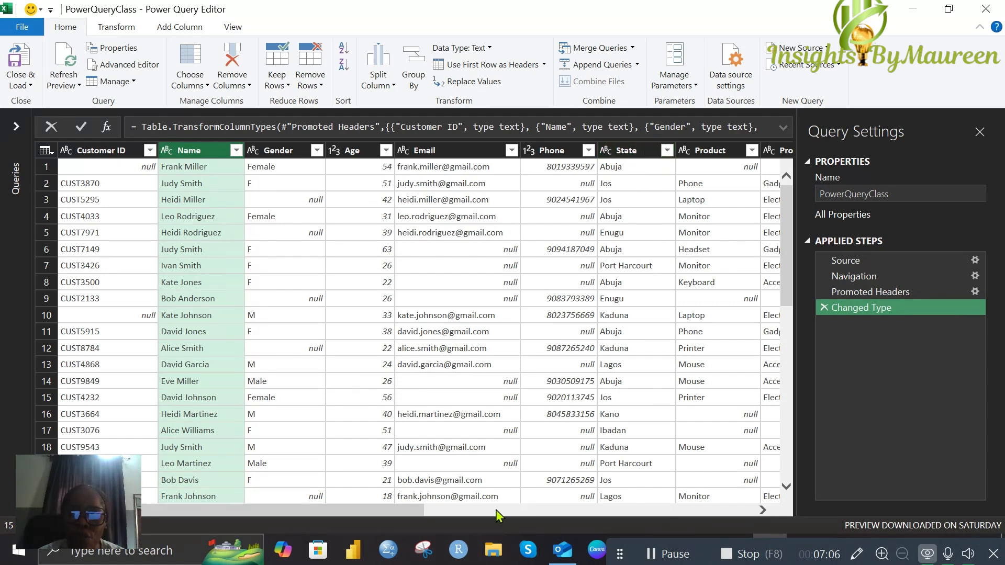
# - Look through the product and pricing columns and check the distinct Unit Price values without applying a filter
pyautogui.moveTo(400, 510); pyautogui.dragTo(561, 554)
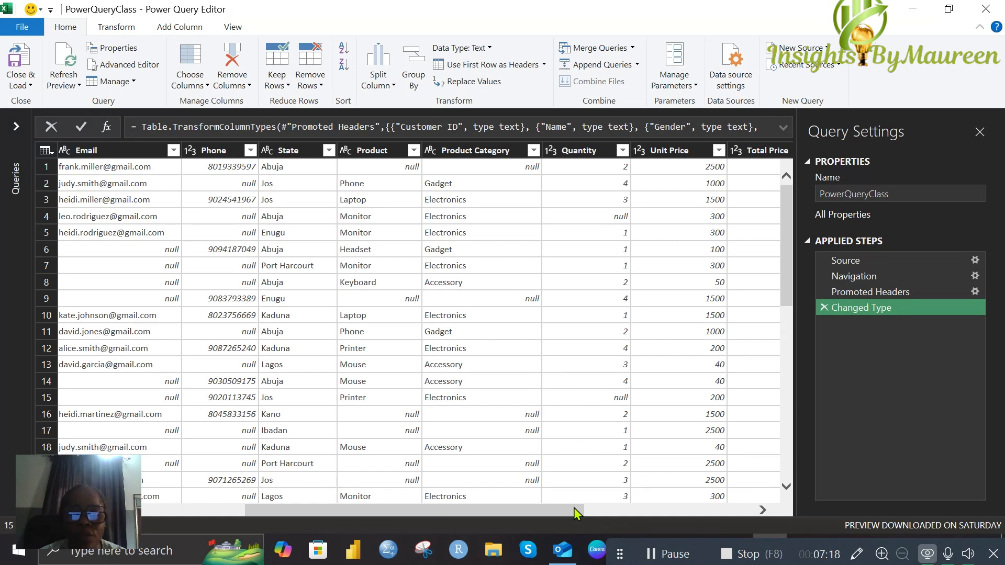
pyautogui.moveTo(576, 511); pyautogui.dragTo(617, 524)
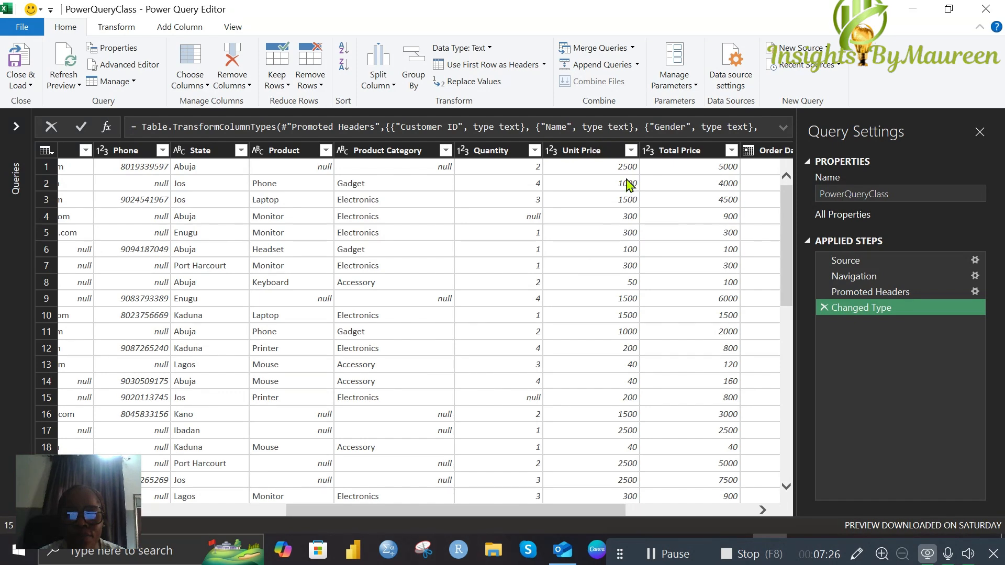
pyautogui.moveTo(565, 513); pyautogui.dragTo(623, 512)
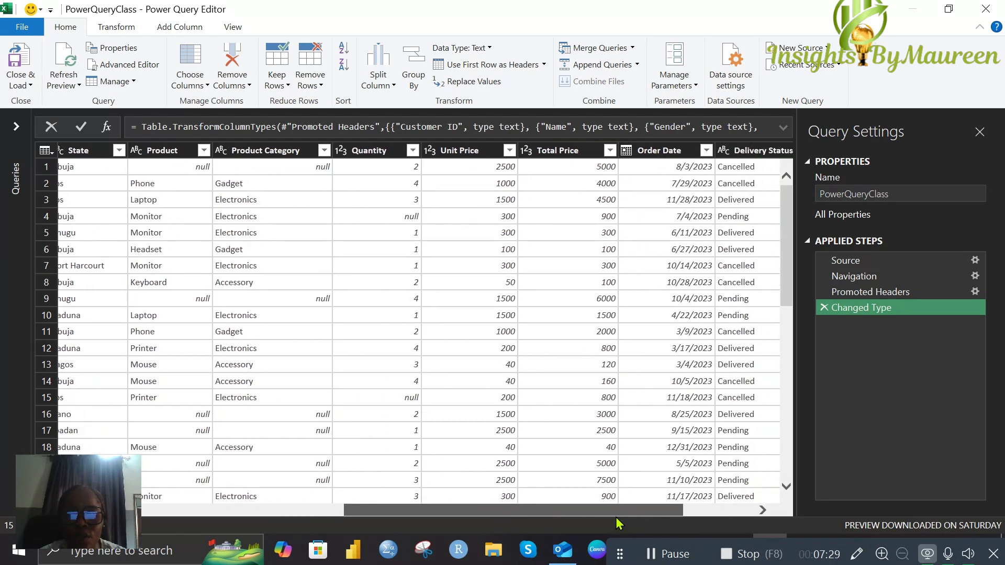
pyautogui.scroll(-5, 539, 243)
pyautogui.scroll(3, 509, 262)
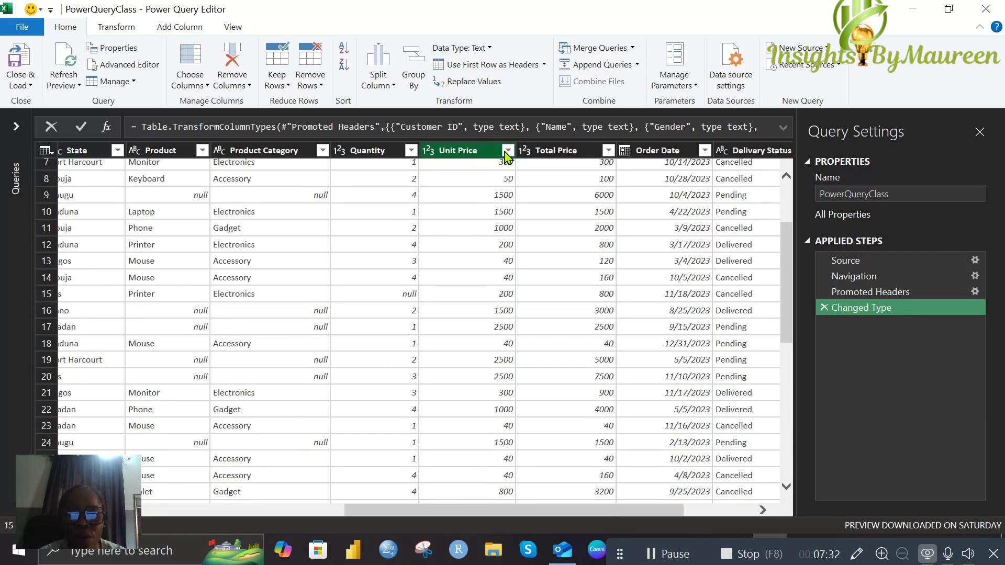
pyautogui.click(507, 151)
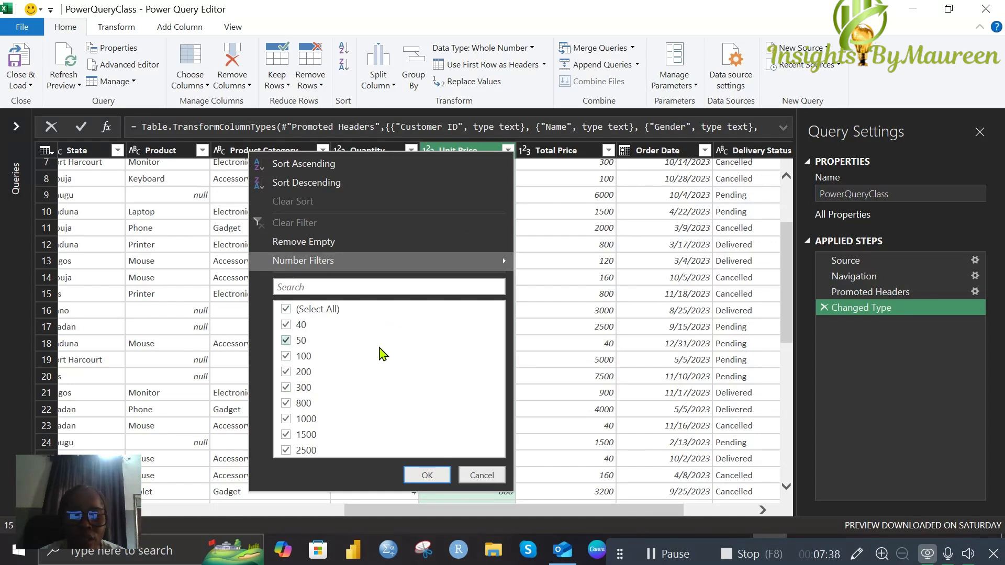
pyautogui.click(477, 475)
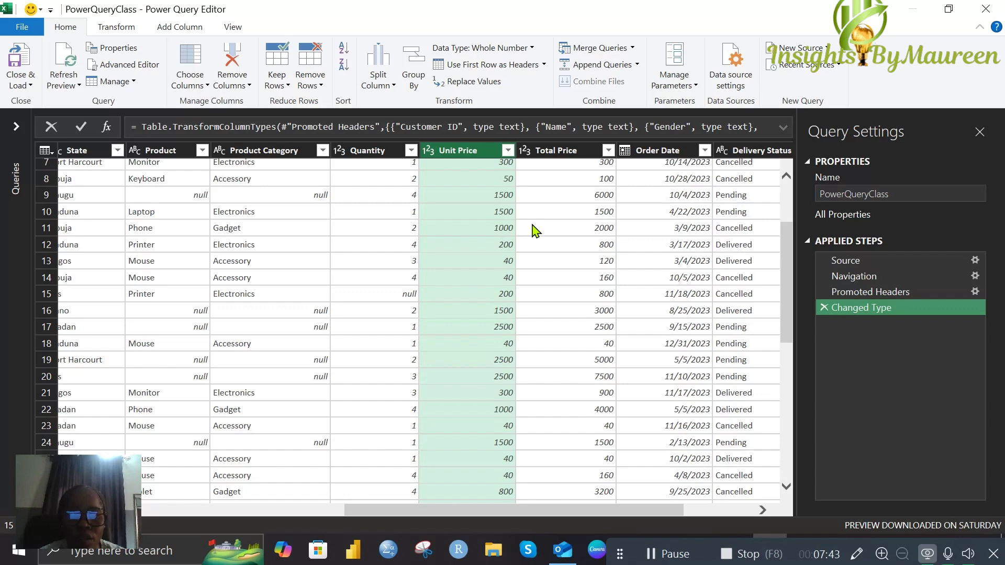
# - Check the distinct values of the Total Price column without applying a filter
pyautogui.click(608, 150)
pyautogui.scroll(-5, 522, 377)
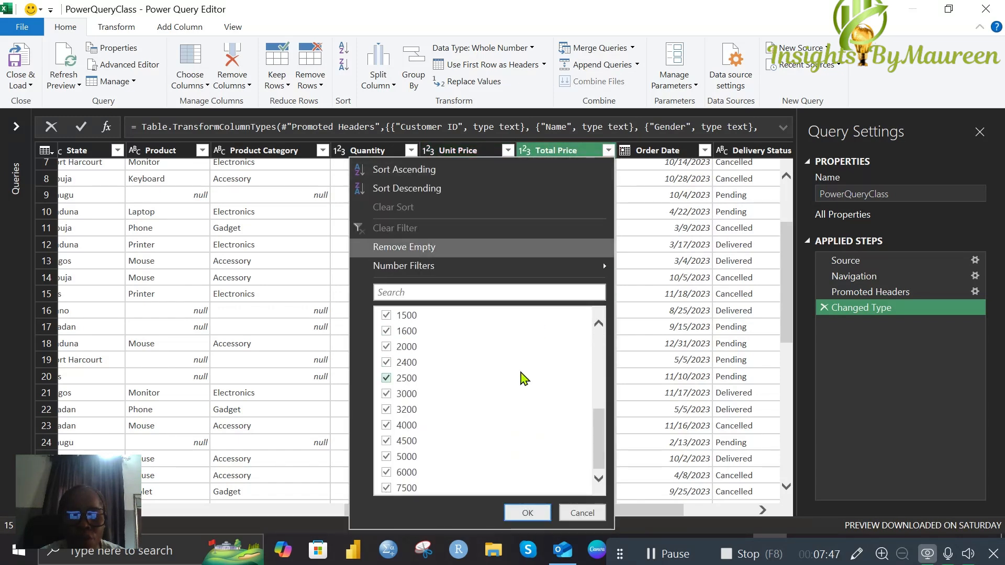
pyautogui.click(589, 519)
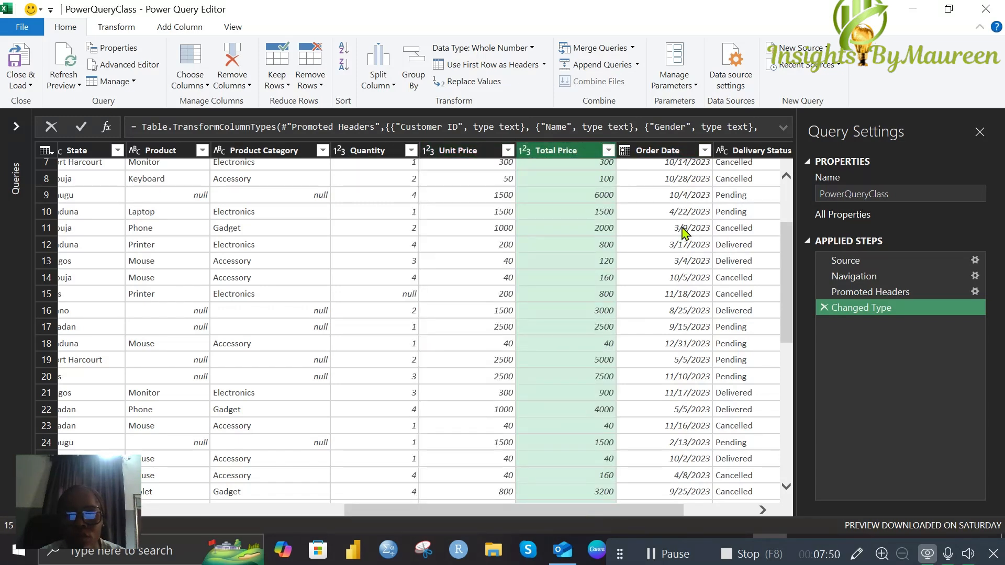
# - Check the distinct dates in the Order Date column without filtering, and view the Delivery Status and Cost Price columns
pyautogui.click(705, 150)
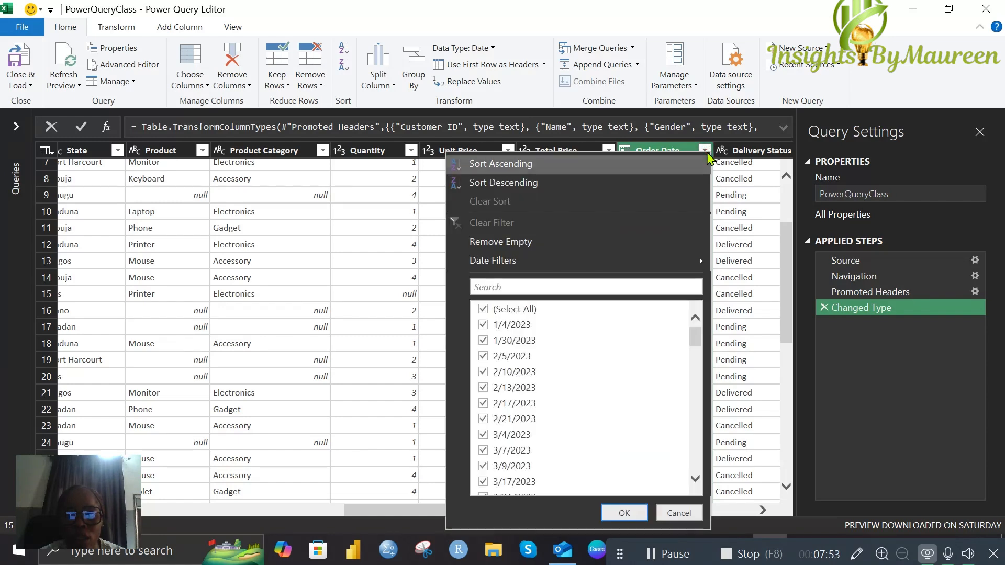
pyautogui.scroll(-15, 640, 356)
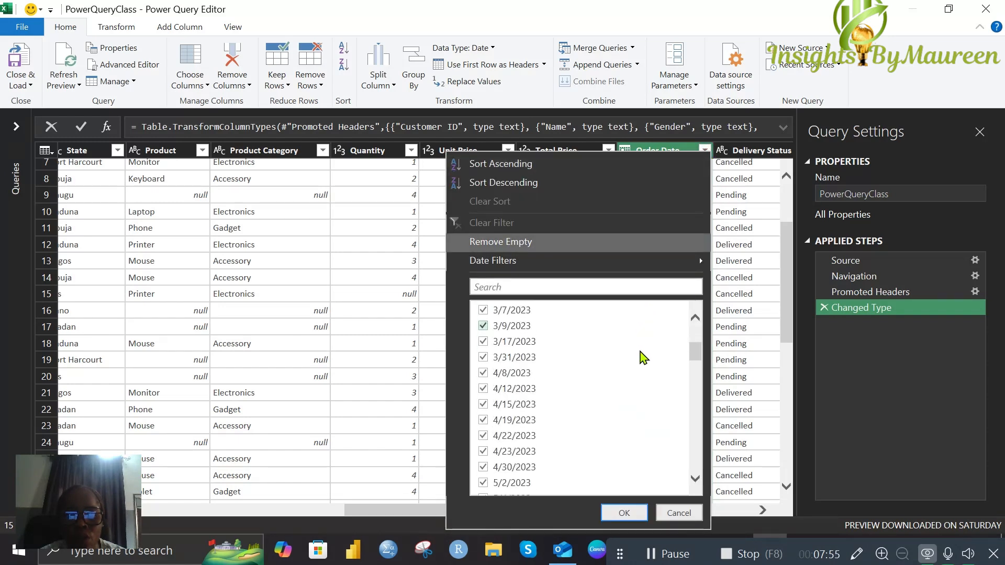
pyautogui.scroll(2, 643, 357)
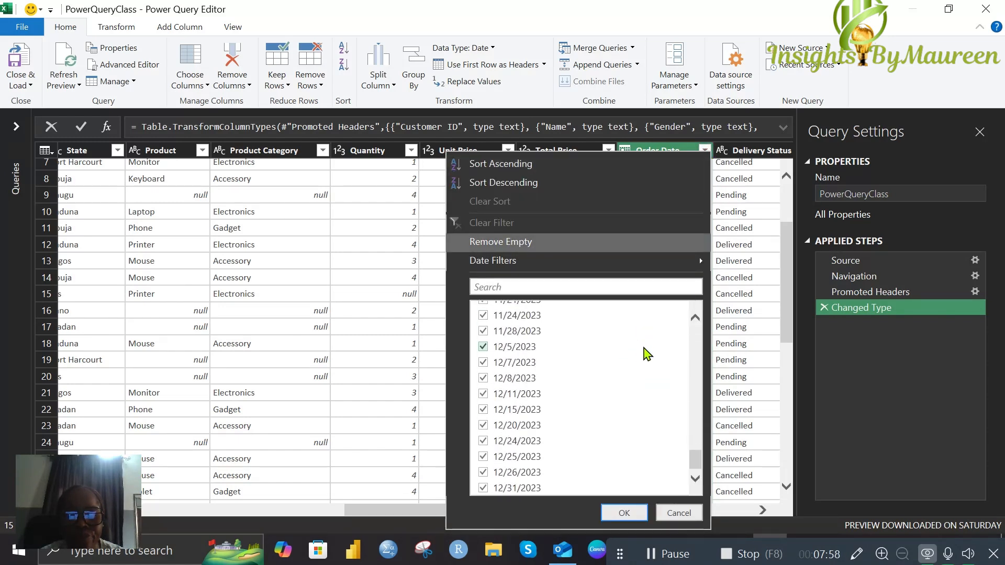
pyautogui.click(679, 513)
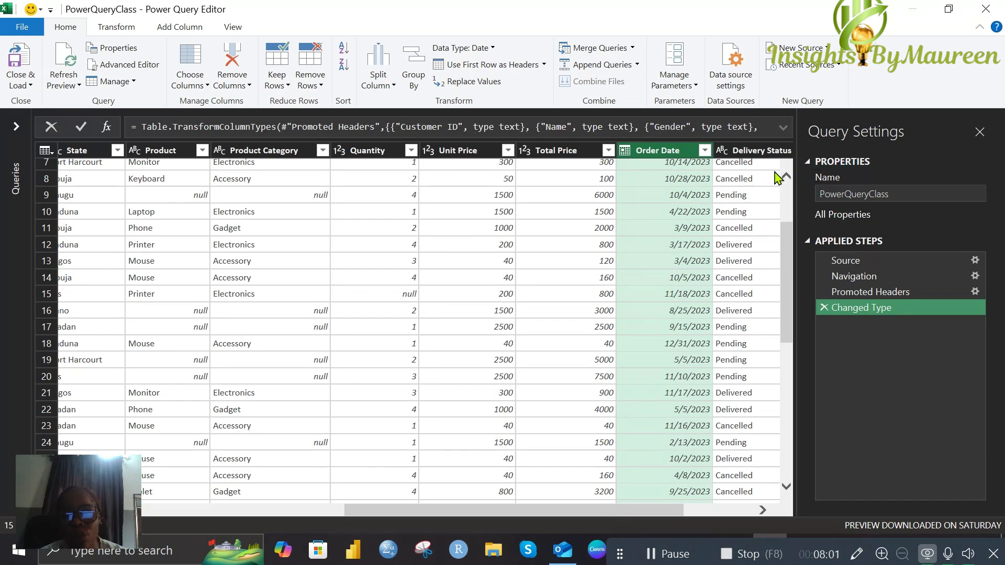
pyautogui.moveTo(663, 513); pyautogui.dragTo(729, 515)
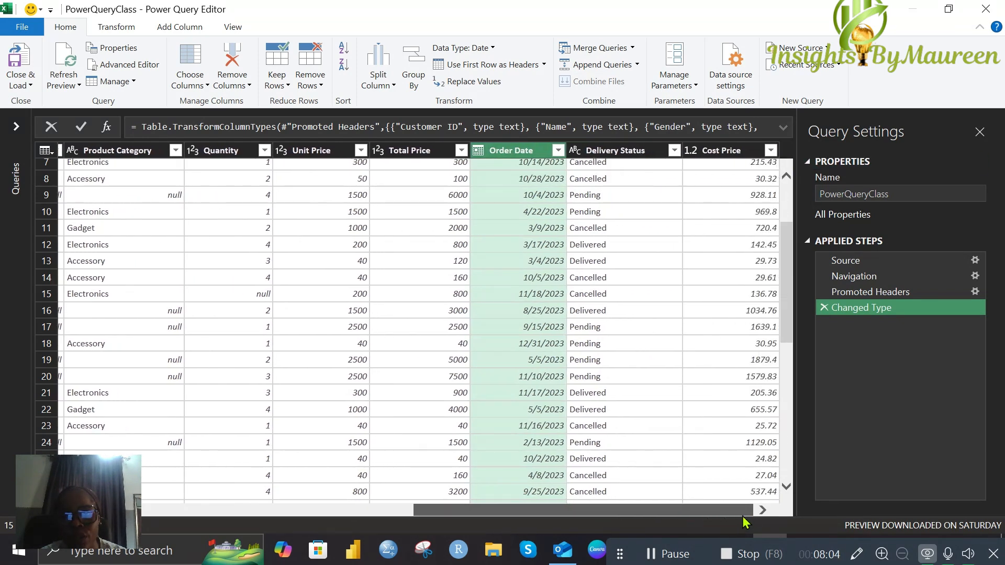
# - Check the distinct values of the Delivery Status and Cost Price columns without applying a filter
pyautogui.click(674, 150)
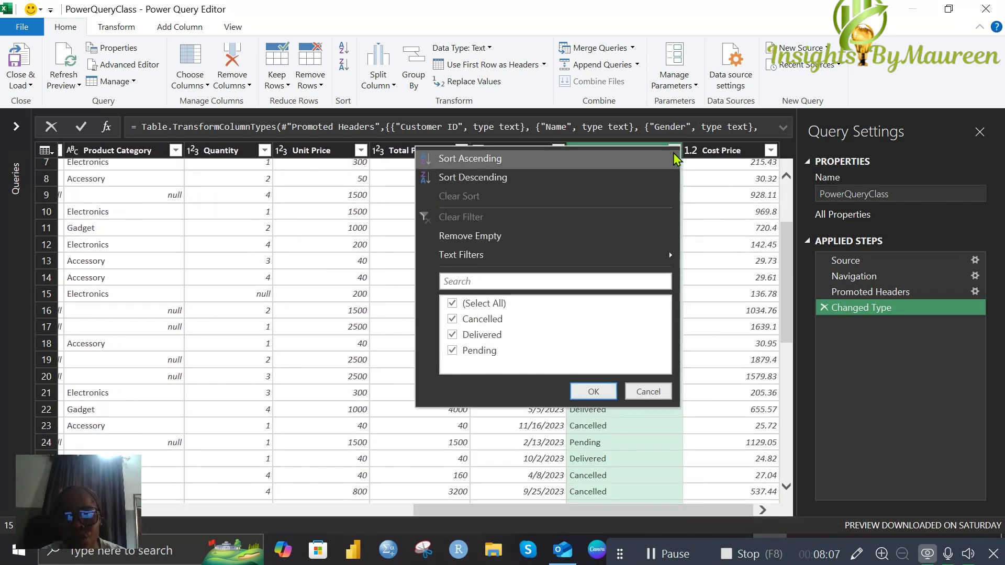
pyautogui.click(649, 392)
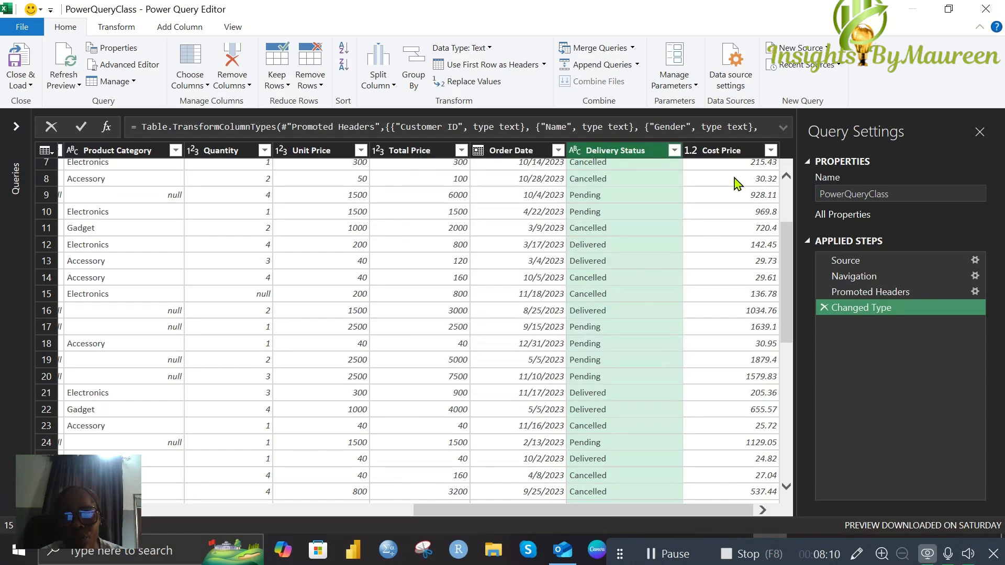
pyautogui.click(771, 152)
pyautogui.scroll(-6, 665, 349)
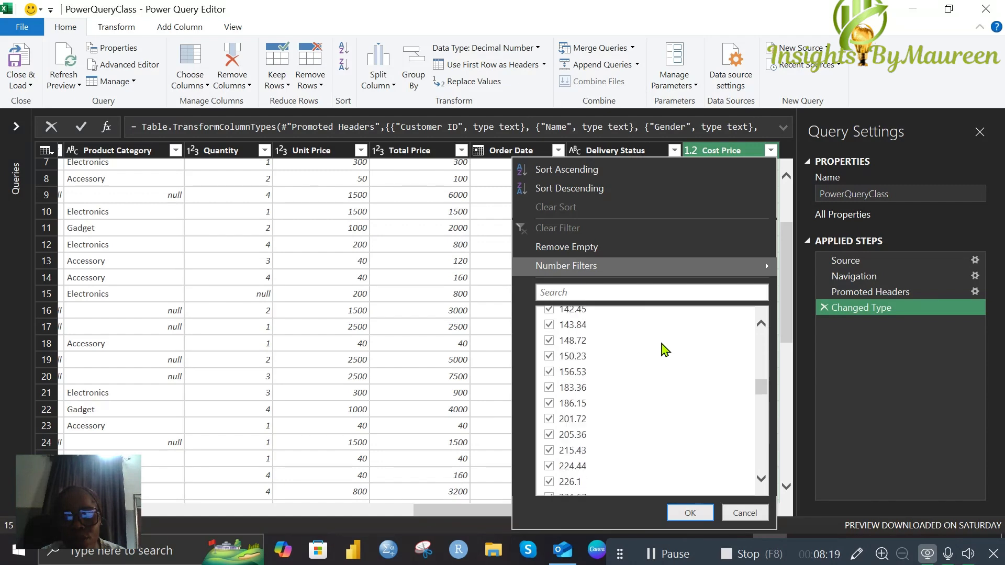
pyautogui.scroll(5, 661, 343)
pyautogui.scroll(-9, 660, 344)
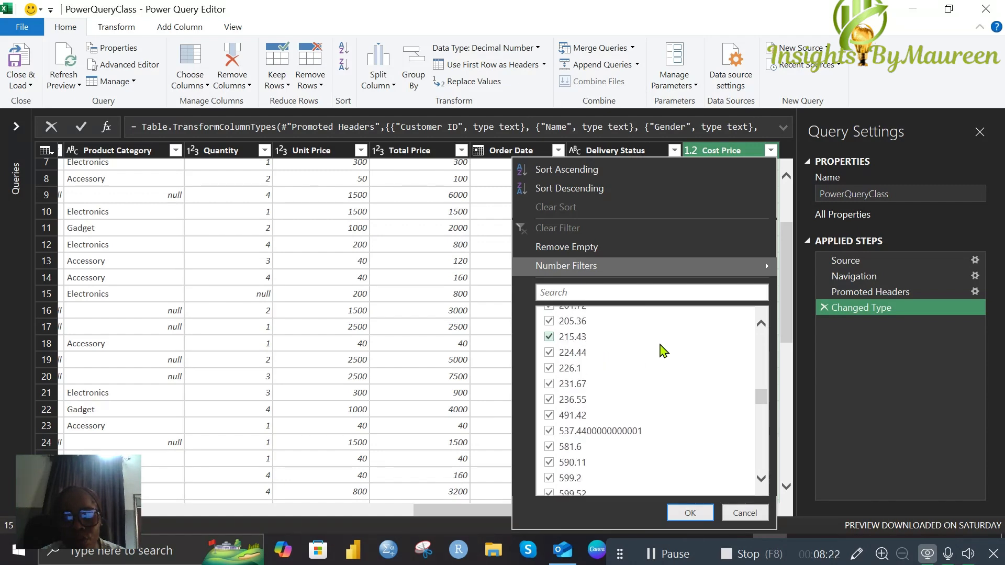
pyautogui.scroll(-3, 663, 349)
pyautogui.click(743, 514)
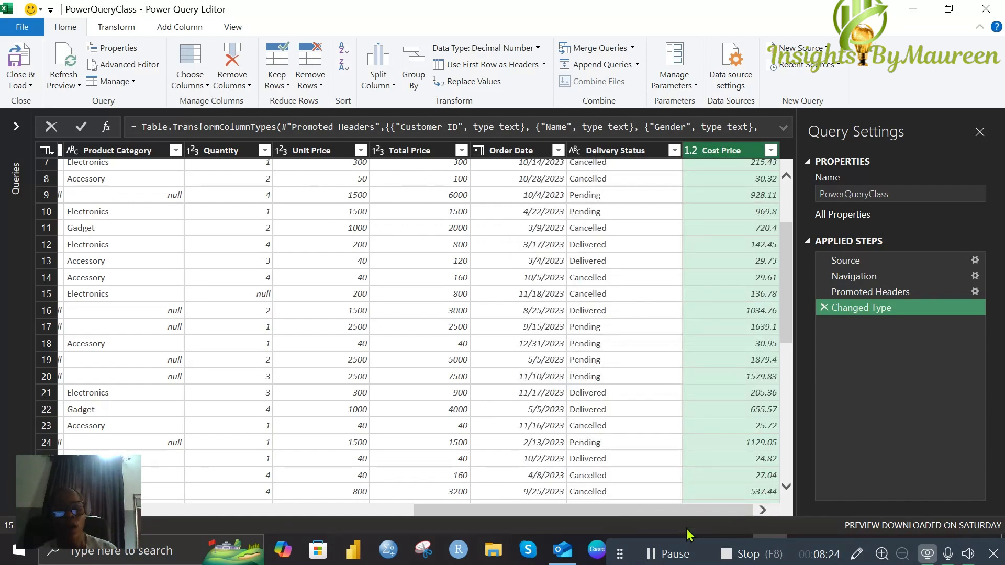
# - Try removing the Email and Phone columns, and delete the resulting Removed Columns step from the query
pyautogui.moveTo(640, 510); pyautogui.dragTo(275, 419)
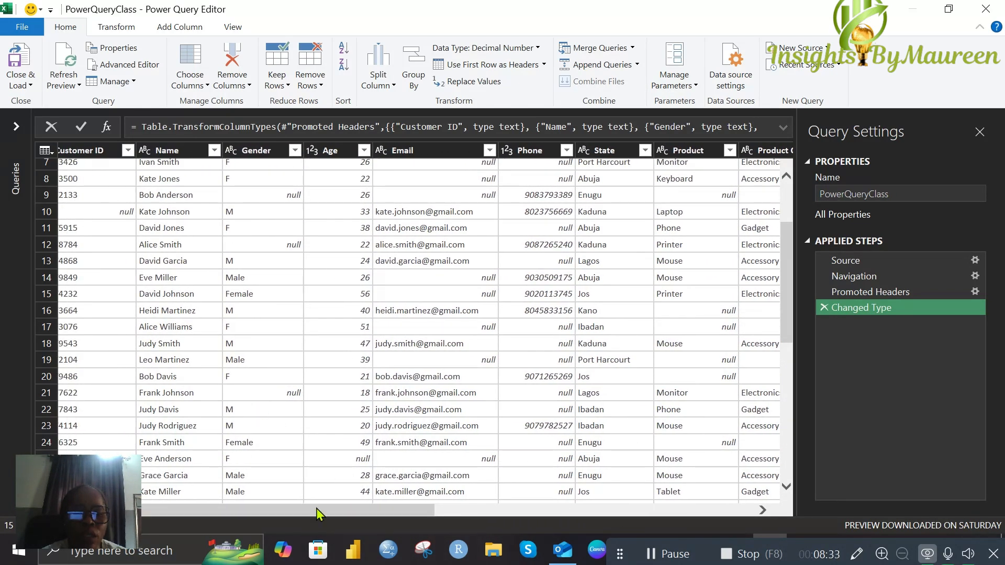
pyautogui.moveTo(318, 512); pyautogui.dragTo(304, 510)
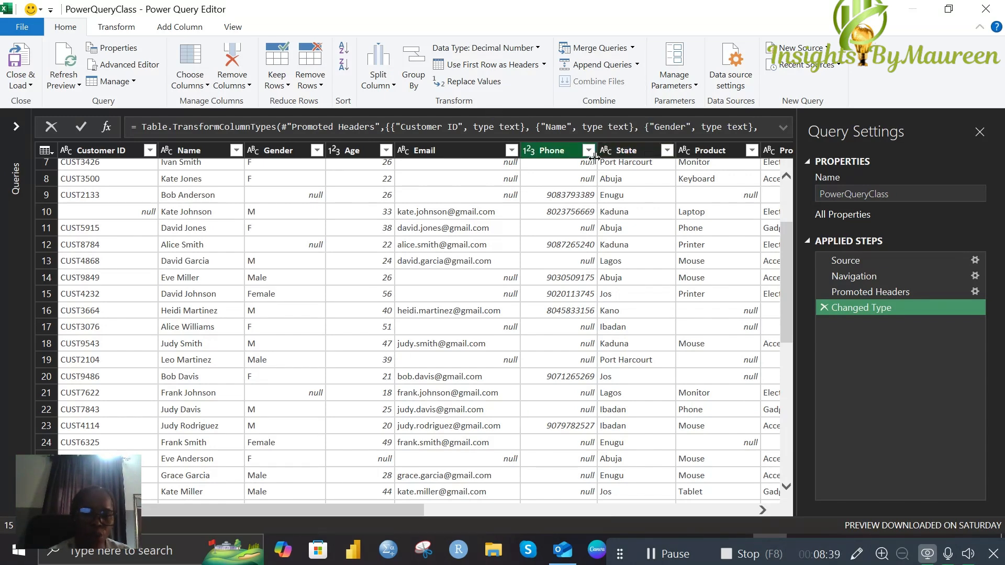
pyautogui.scroll(2, 589, 256)
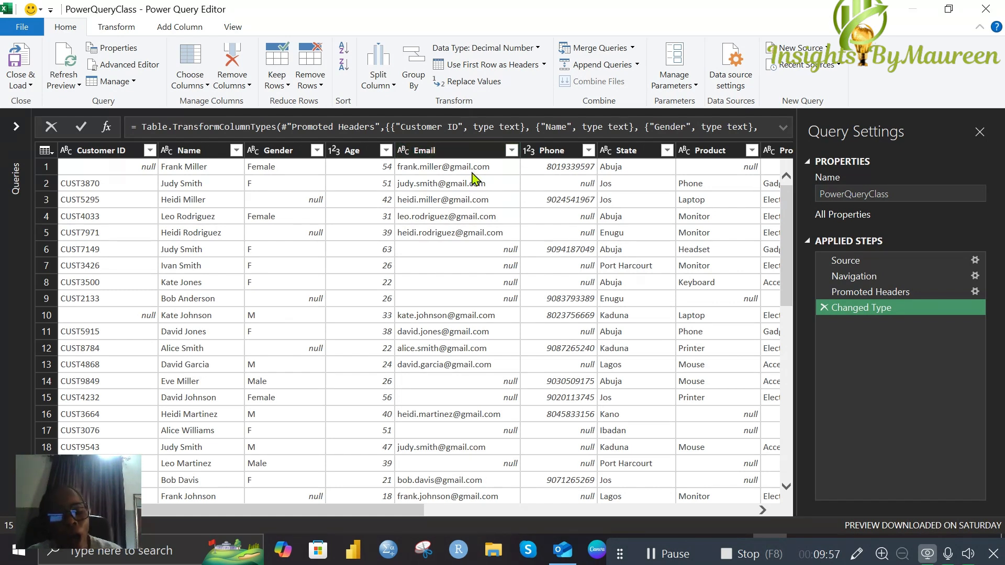
pyautogui.click(465, 152)
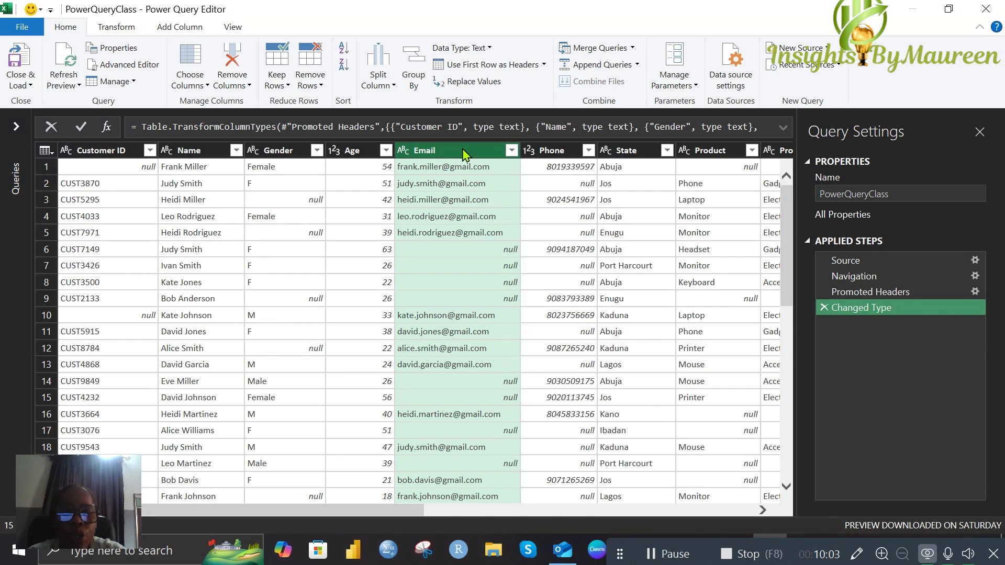
pyautogui.keyDown('ctrl'); pyautogui.click(553, 153); pyautogui.keyUp('ctrl')
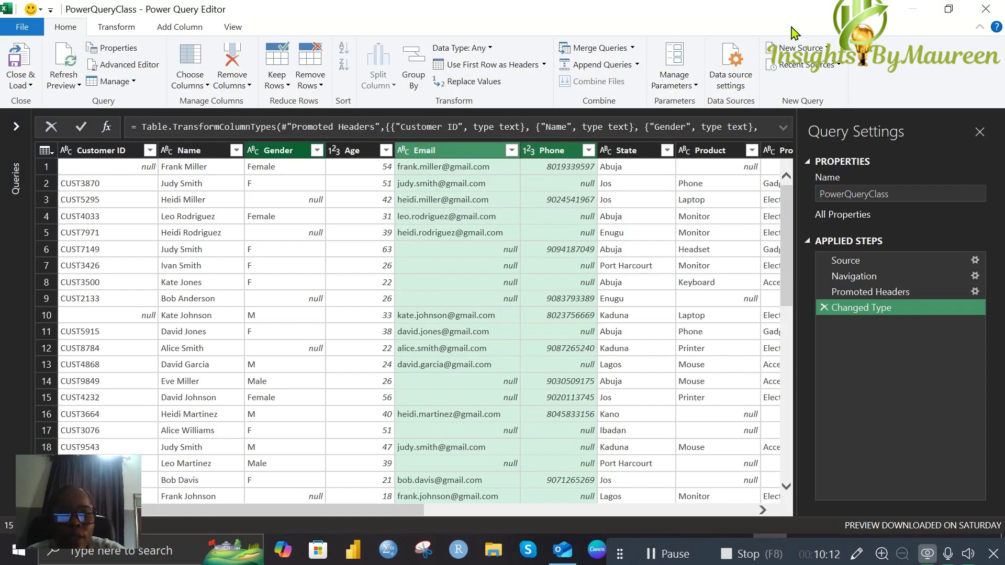
pyautogui.click(248, 86)
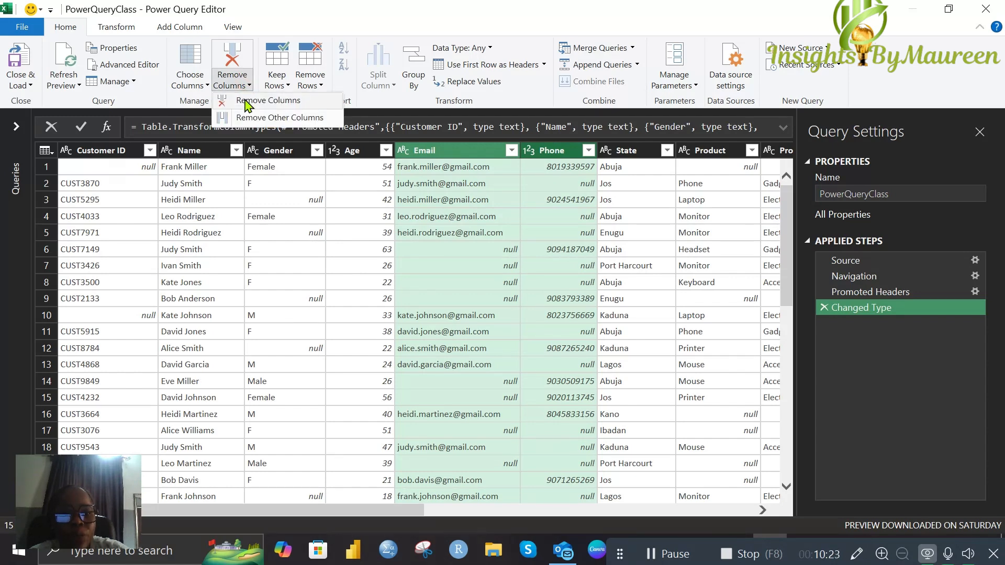
pyautogui.click(259, 100)
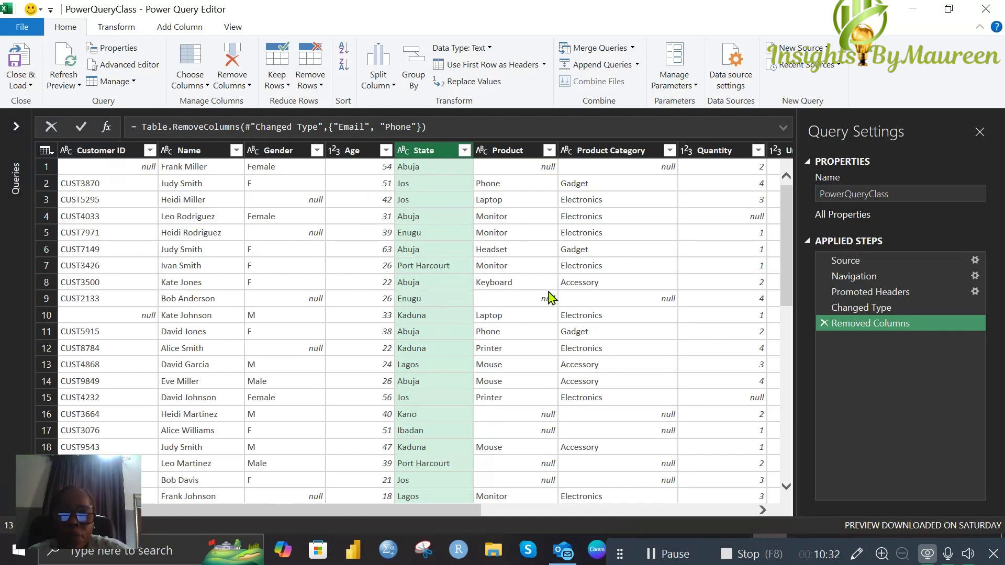
pyautogui.click(822, 323)
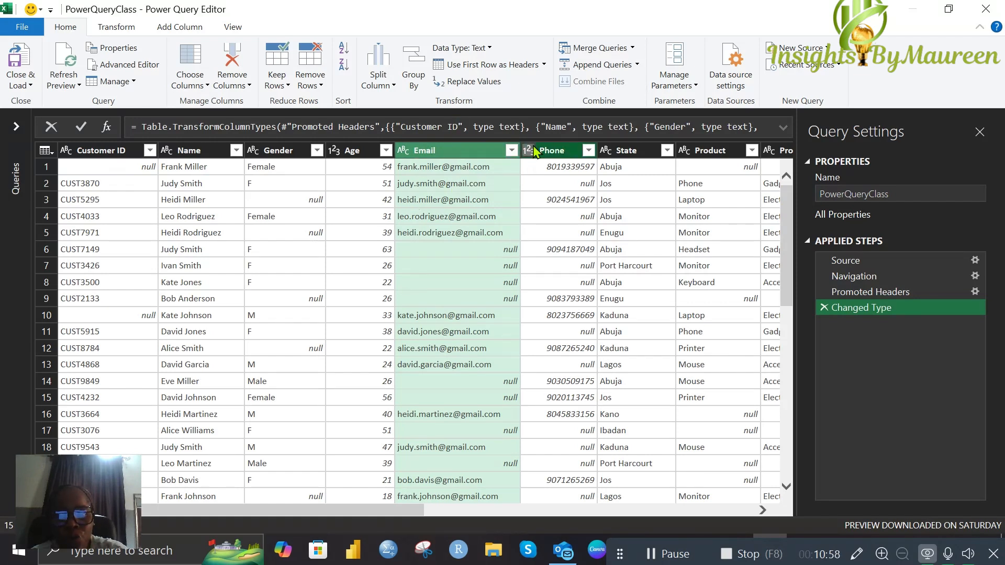
# - Remove the Email and Phone columns from the query
pyautogui.keyDown('ctrl'); pyautogui.click(550, 151); pyautogui.keyUp('ctrl')
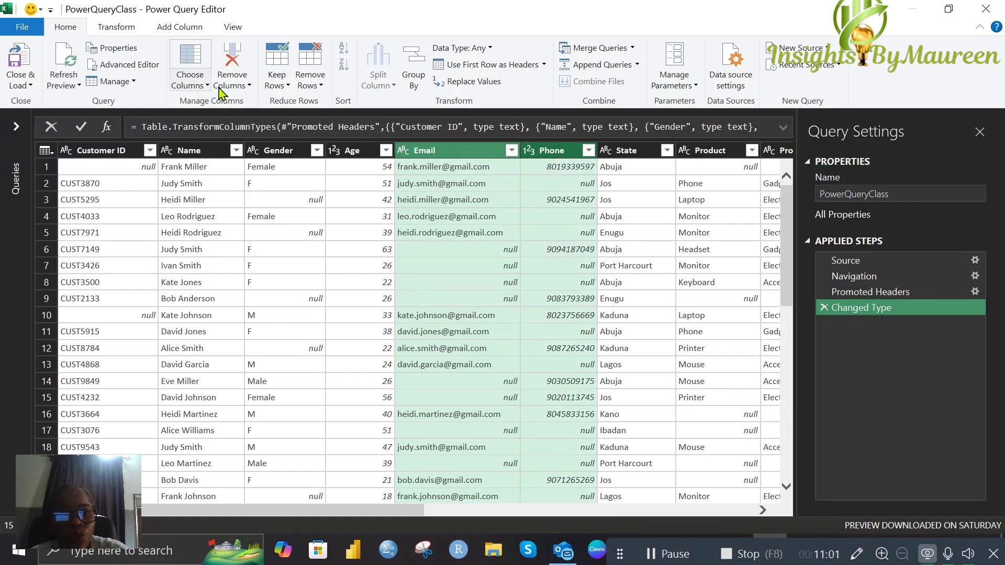
pyautogui.click(247, 86)
pyautogui.click(253, 98)
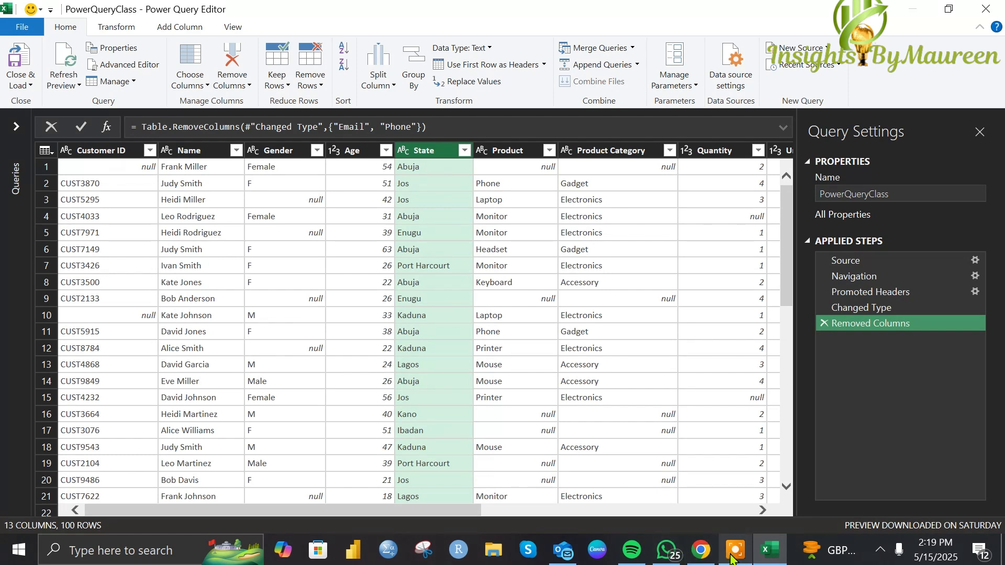
pyautogui.moveTo(735, 549)
pyautogui.moveTo(735, 516)
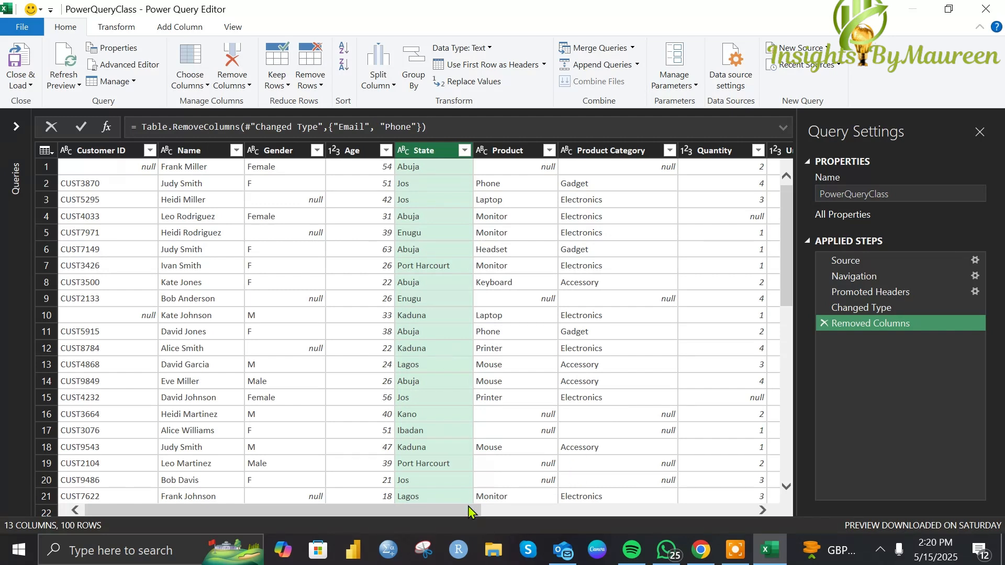
# - Rename the Unit Price column as Price Per Unit
pyautogui.moveTo(455, 510); pyautogui.dragTo(652, 502)
pyautogui.click(652, 498)
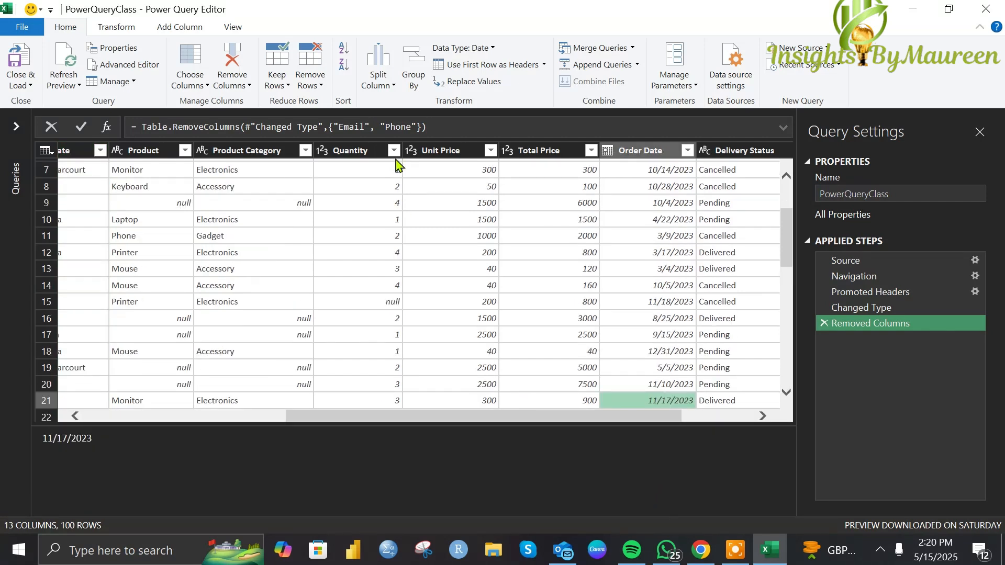
pyautogui.click(463, 153)
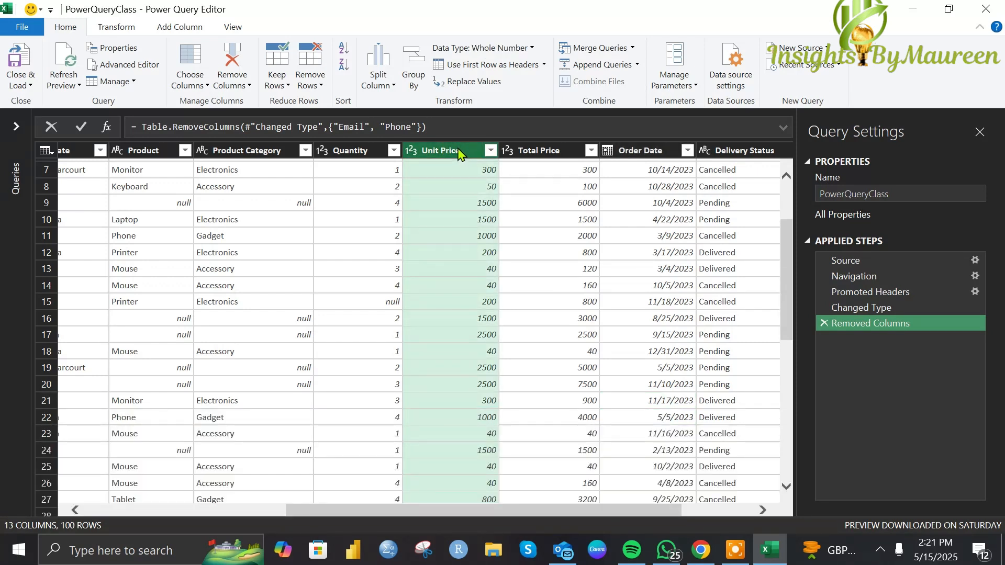
pyautogui.doubleClick(467, 148)
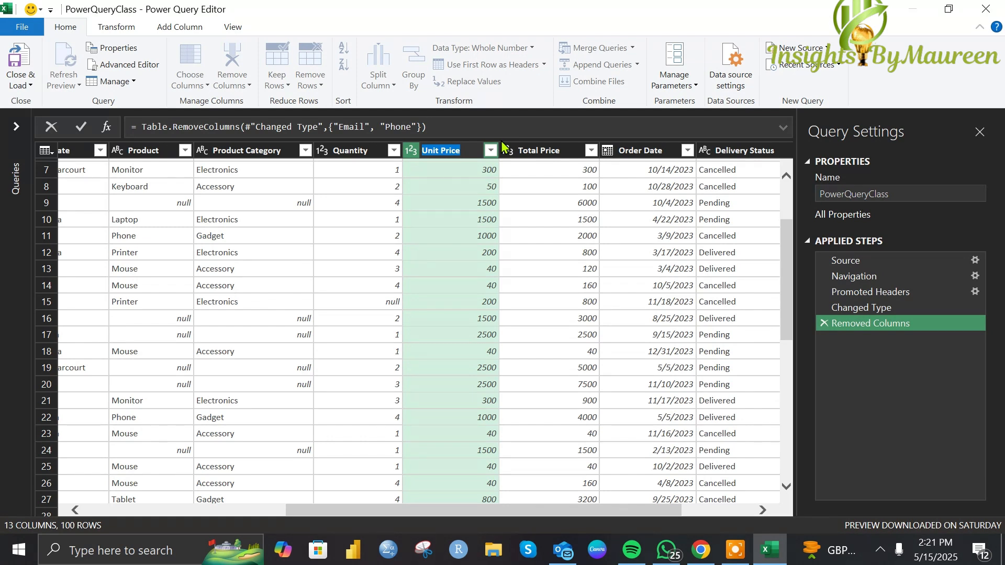
pyautogui.write('Price Per Unit')
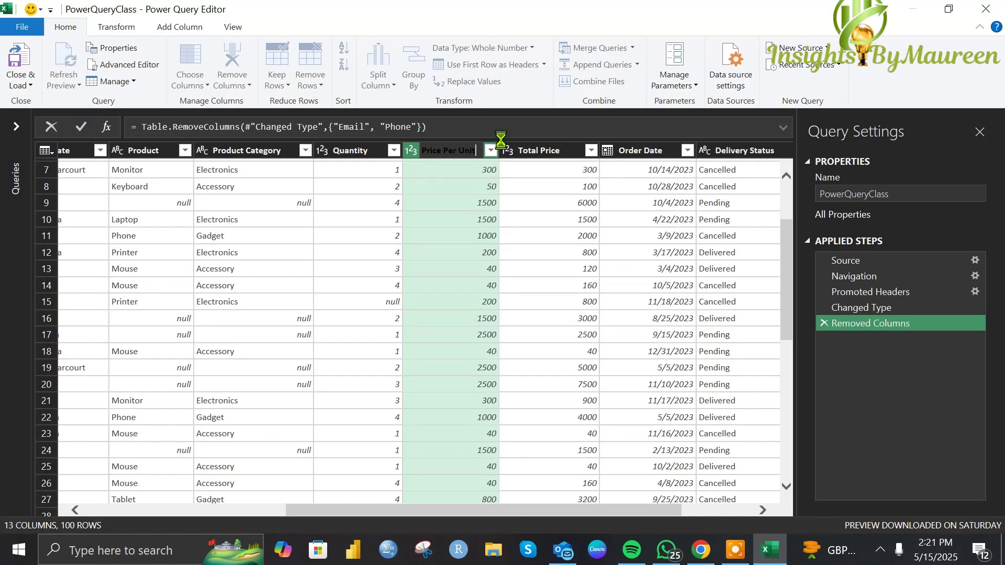
pyautogui.press('Return')
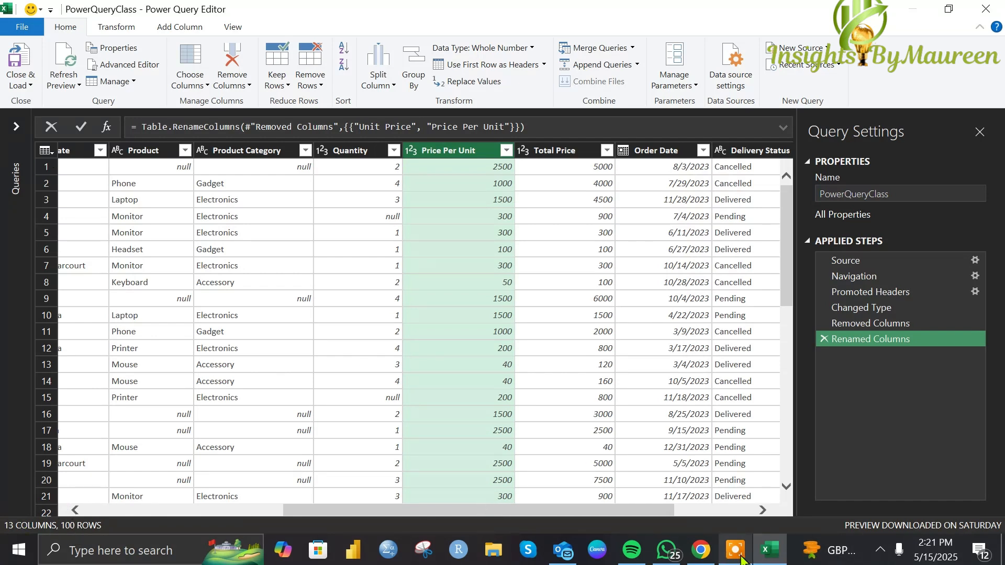
pyautogui.moveTo(733, 556)
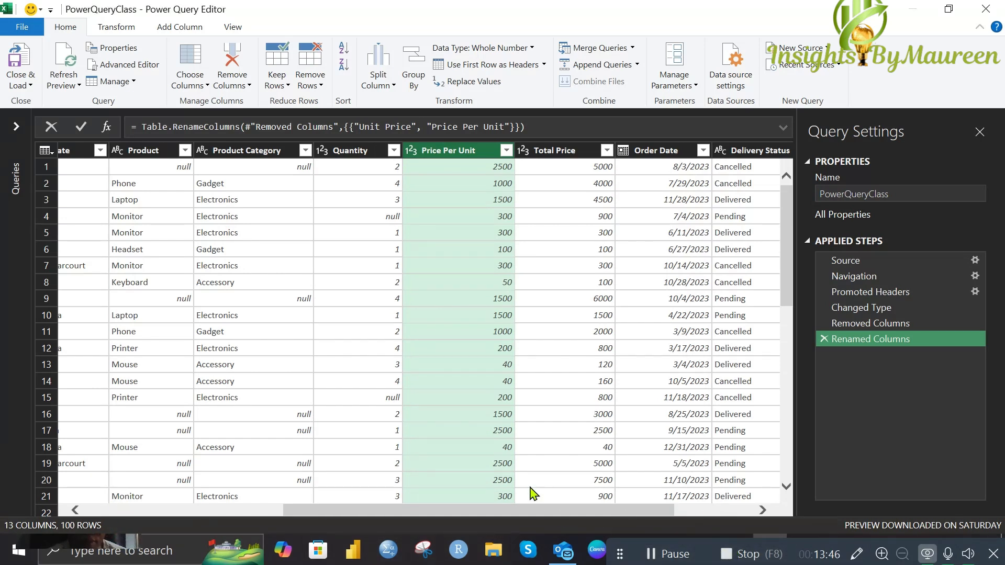
pyautogui.scroll(-1, 426, 441)
pyautogui.scroll(1, 428, 449)
pyautogui.scroll(-2, 753, 499)
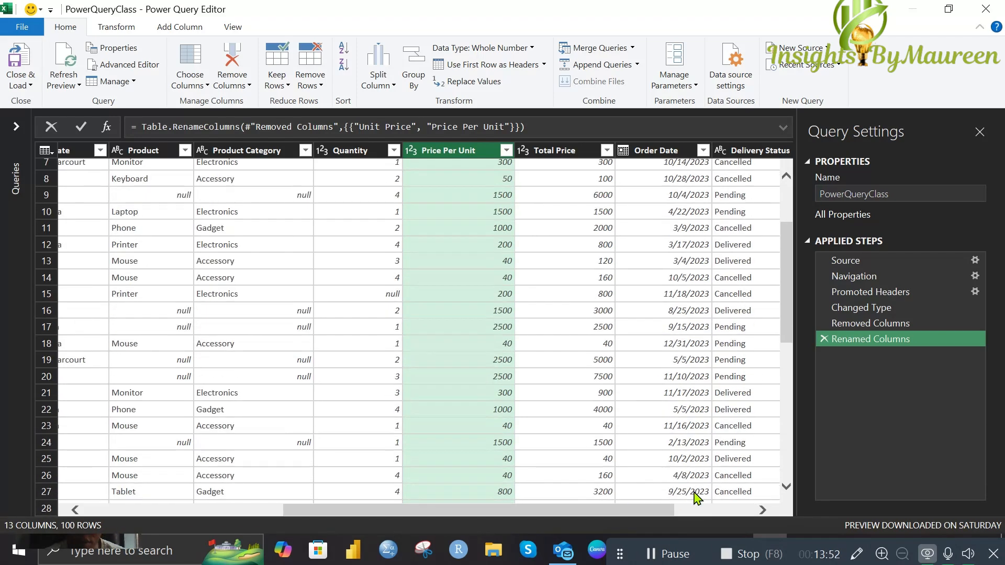
pyautogui.scroll(1, 753, 499)
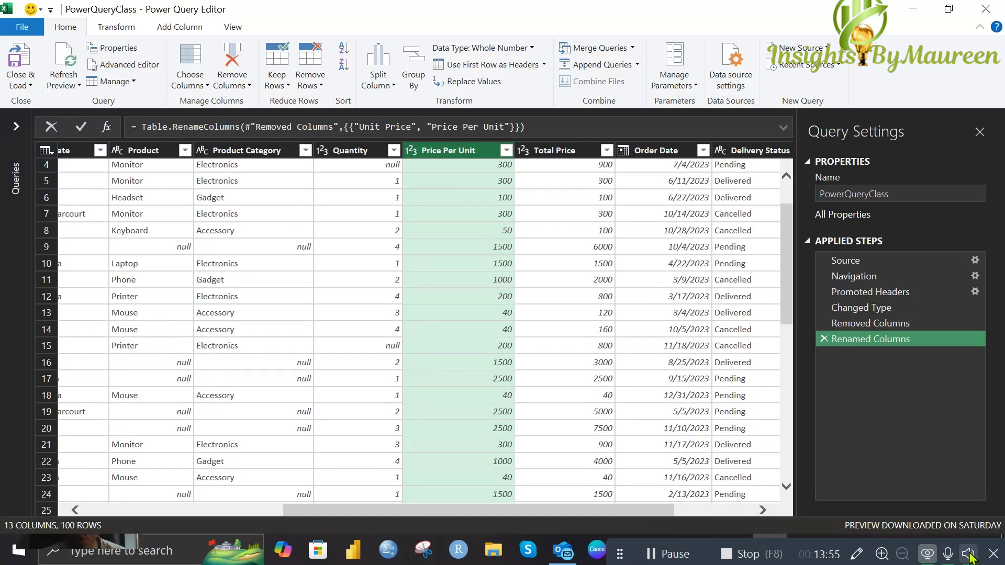
pyautogui.moveTo(945, 555)
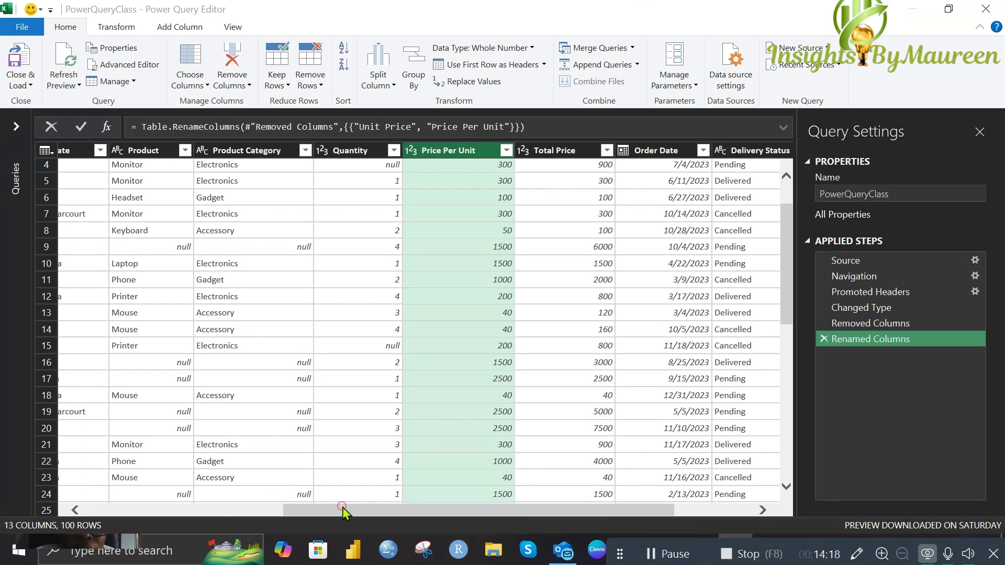
# - Remove the rows with duplicate values in the Customer ID column
pyautogui.moveTo(342, 511); pyautogui.dragTo(102, 521)
pyautogui.click(73, 149)
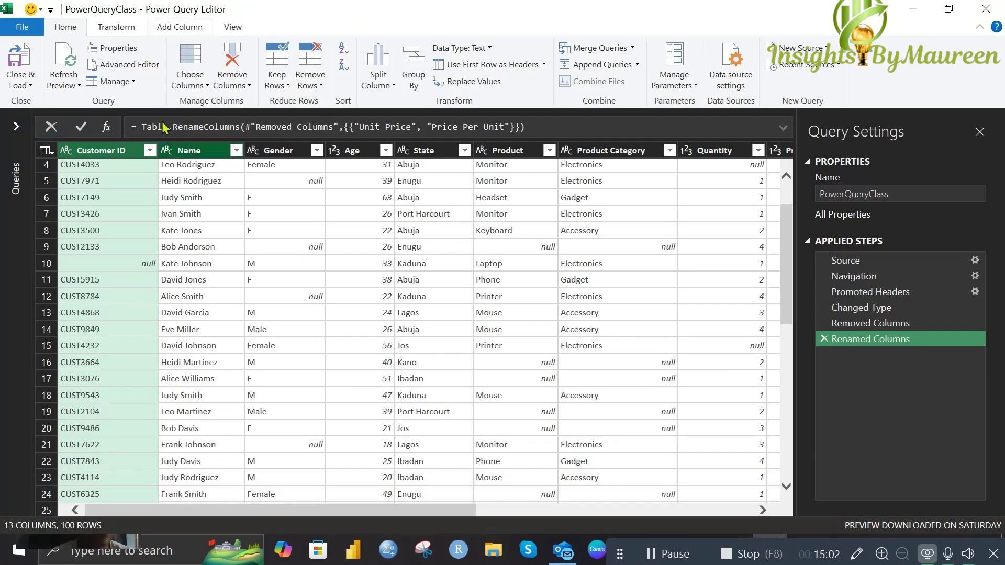
pyautogui.scroll(1, 145, 220)
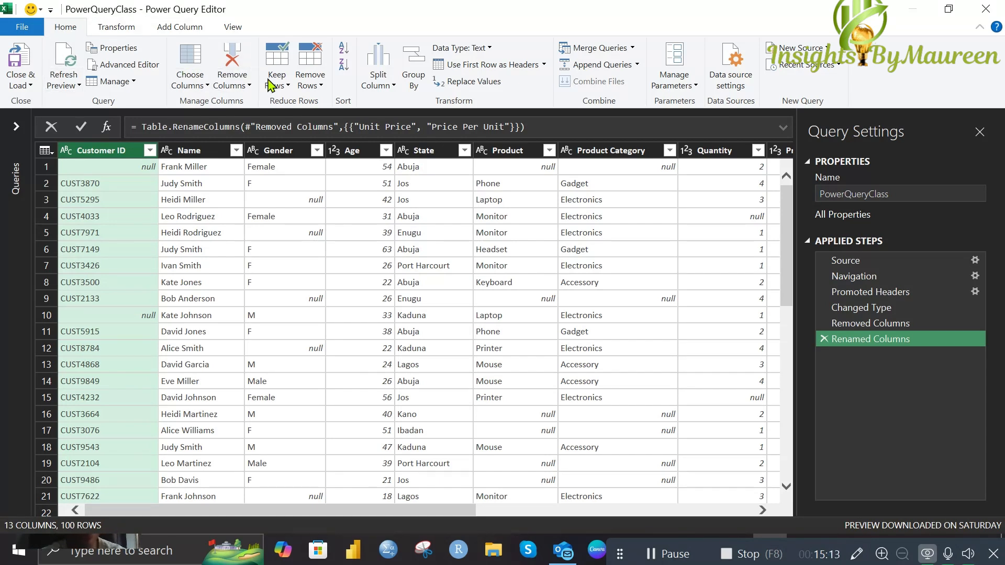
pyautogui.click(319, 86)
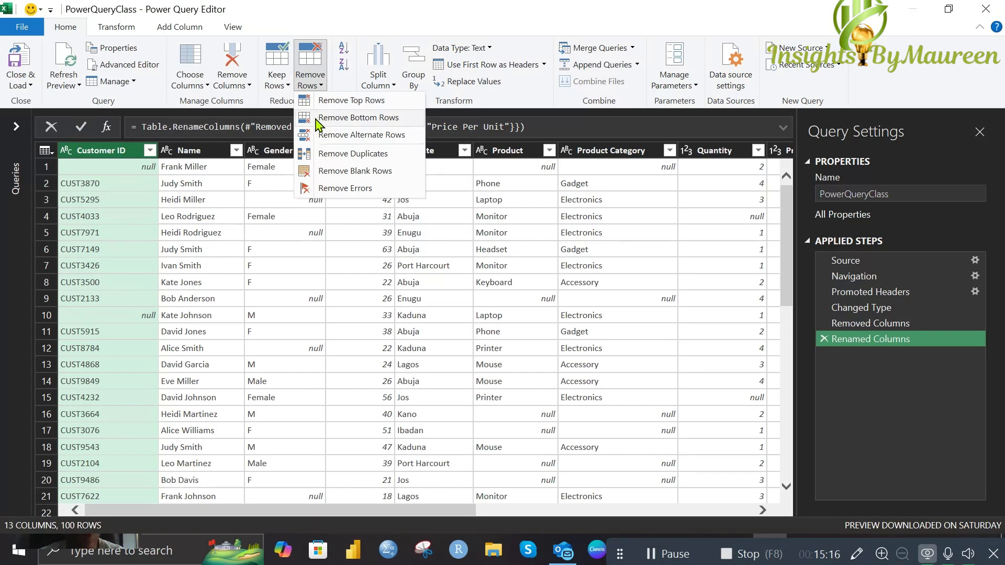
pyautogui.click(336, 154)
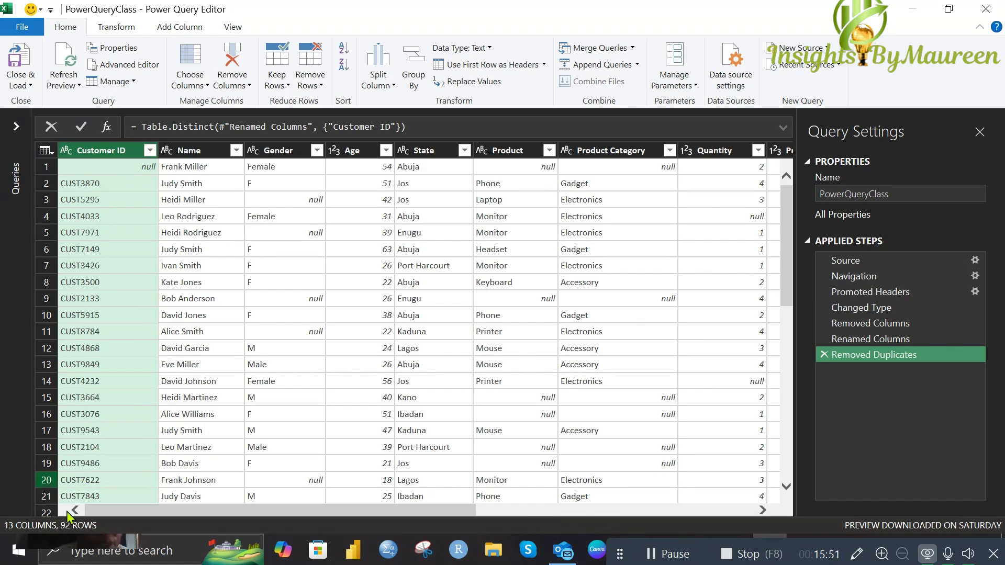
# - Filter the null entries out of the Customer ID column
pyautogui.scroll(-3, 135, 363)
pyautogui.scroll(3, 135, 362)
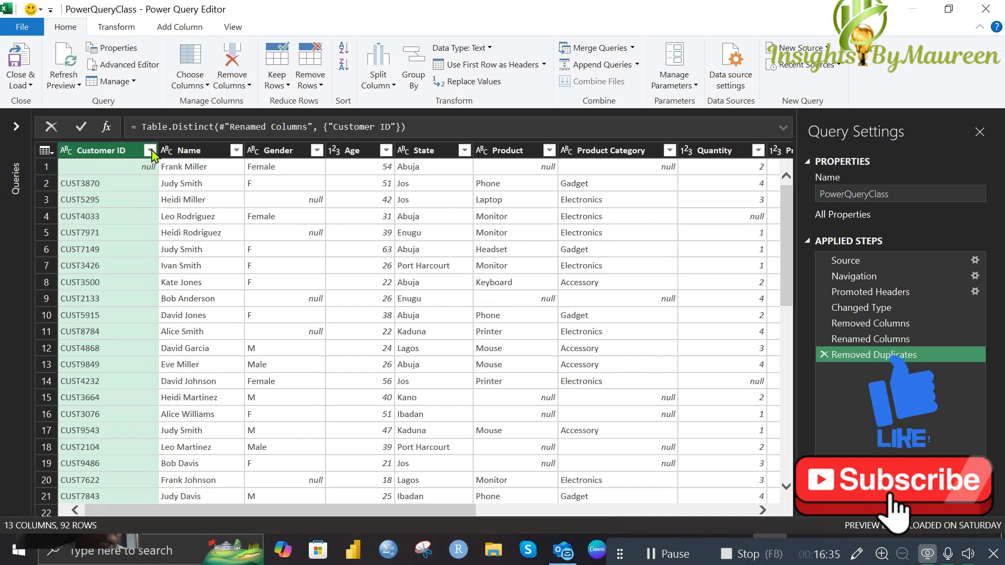
pyautogui.click(150, 150)
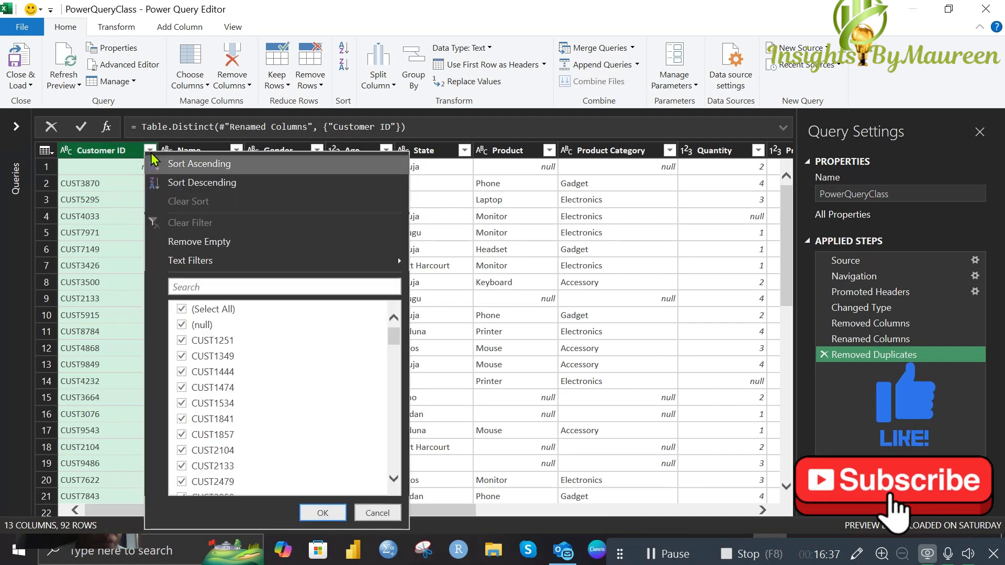
pyautogui.click(182, 325)
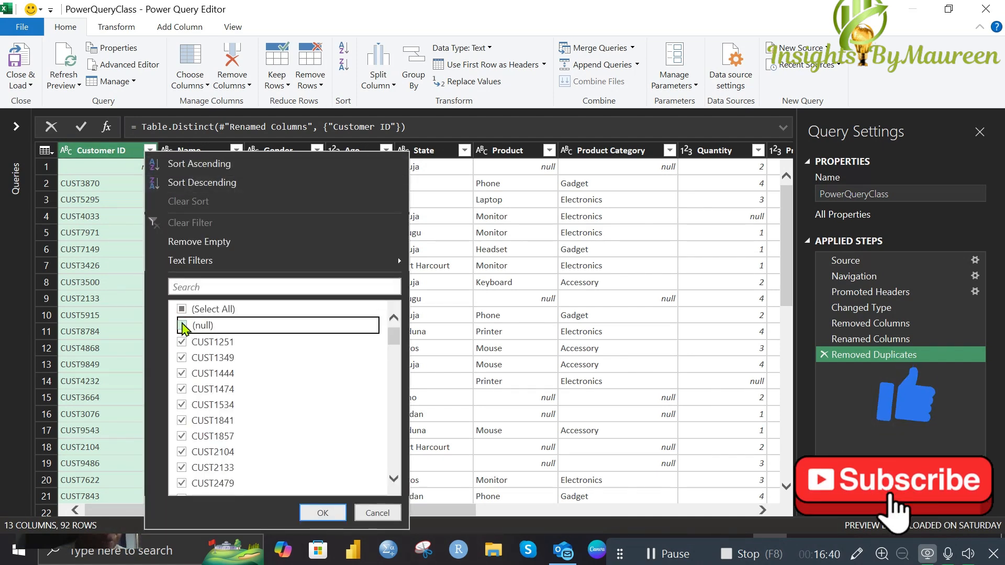
pyautogui.click(322, 512)
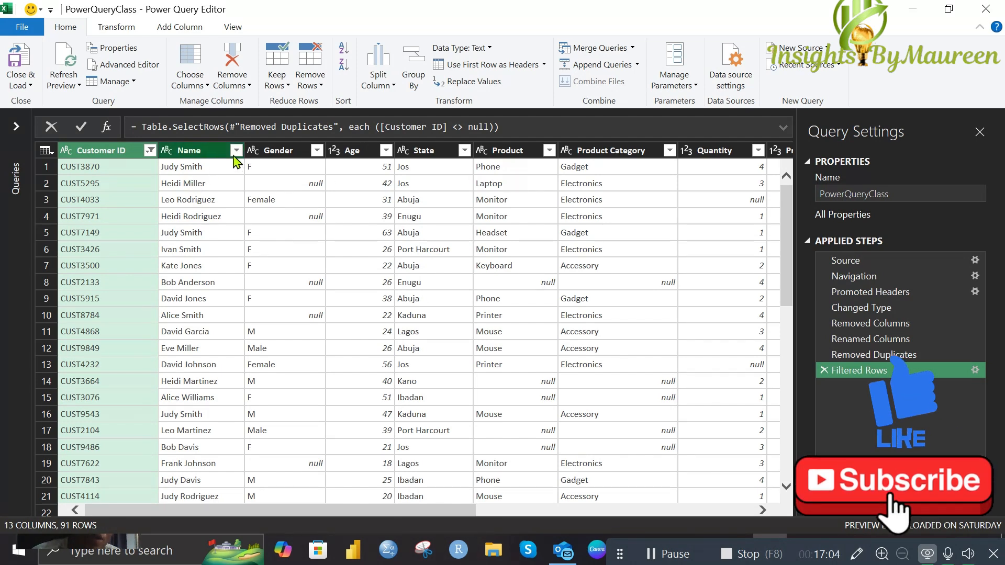
# - Check the distinct values of the Name column in the deduplicated data without applying a filter
pyautogui.click(236, 151)
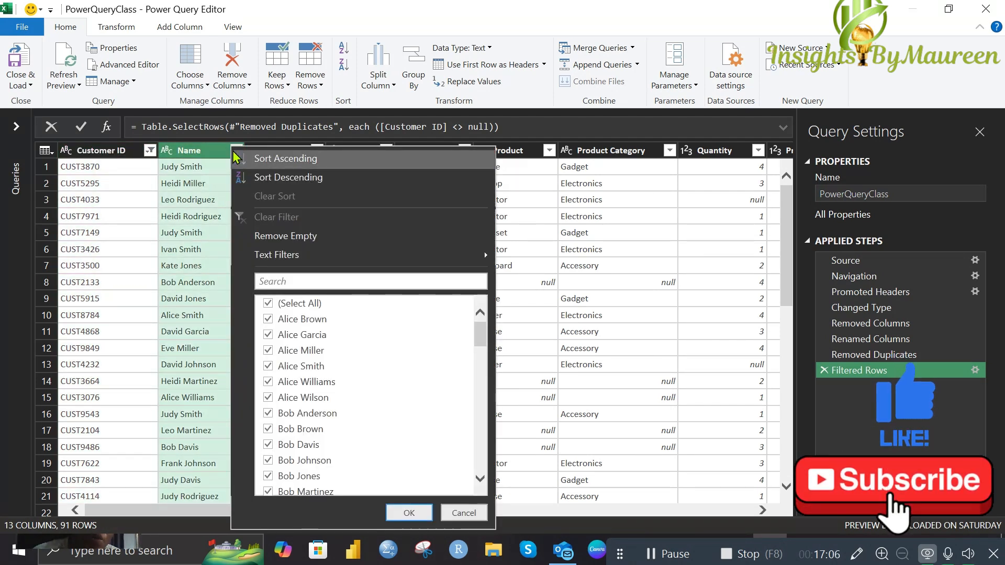
pyautogui.click(463, 512)
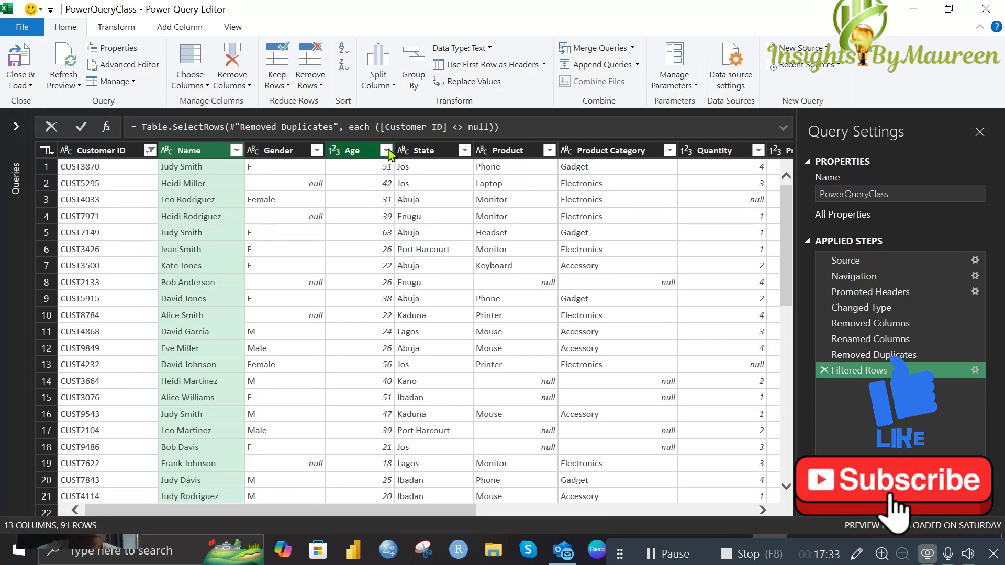
# - Filter the null entries out of the Age and State columns
pyautogui.click(386, 150)
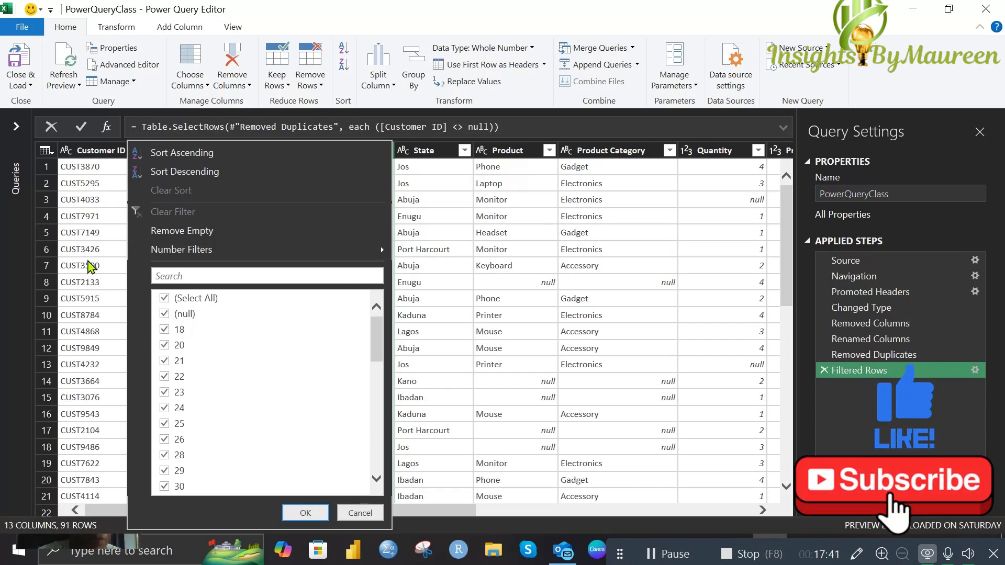
pyautogui.click(180, 315)
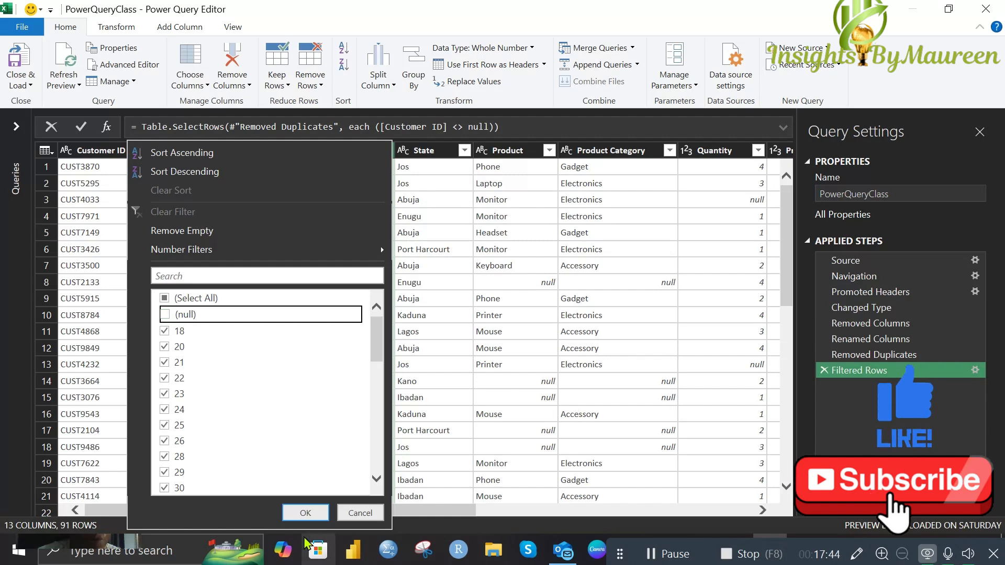
pyautogui.click(305, 512)
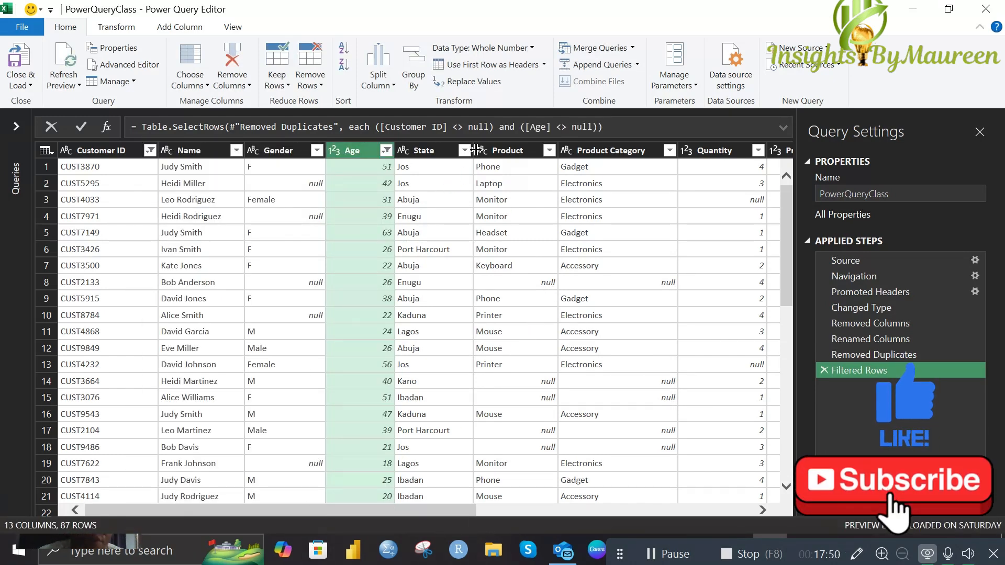
pyautogui.click(463, 151)
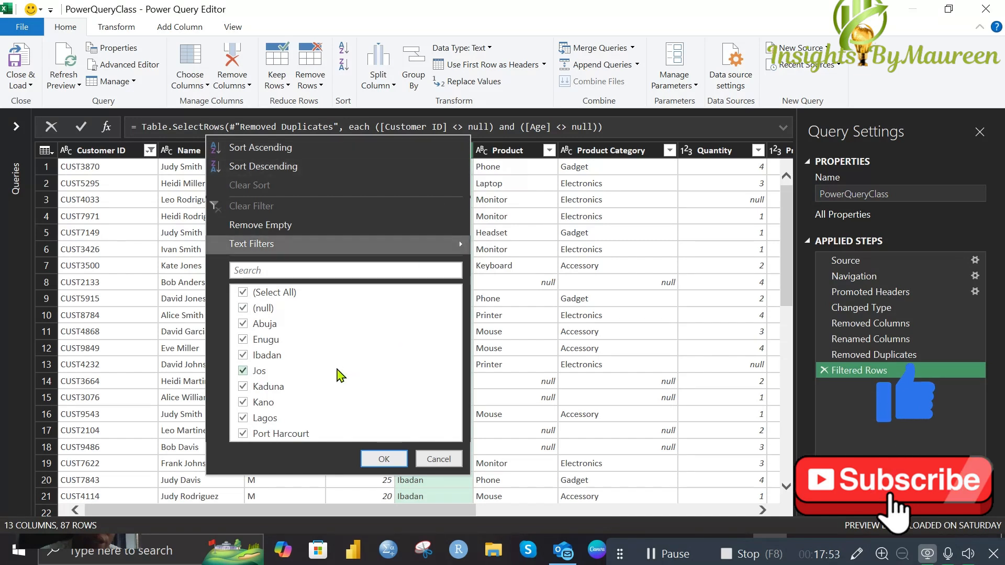
pyautogui.click(243, 307)
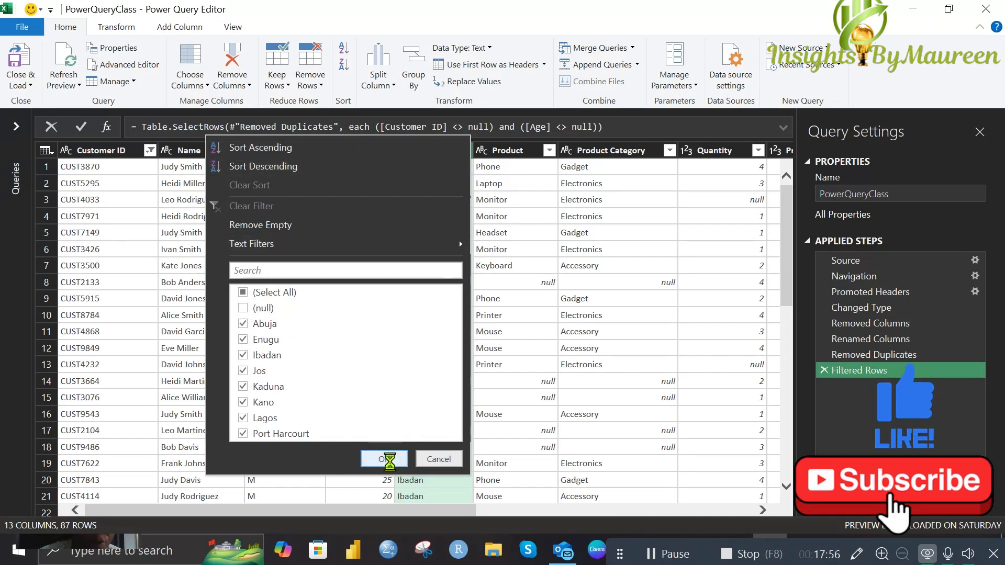
pyautogui.click(384, 459)
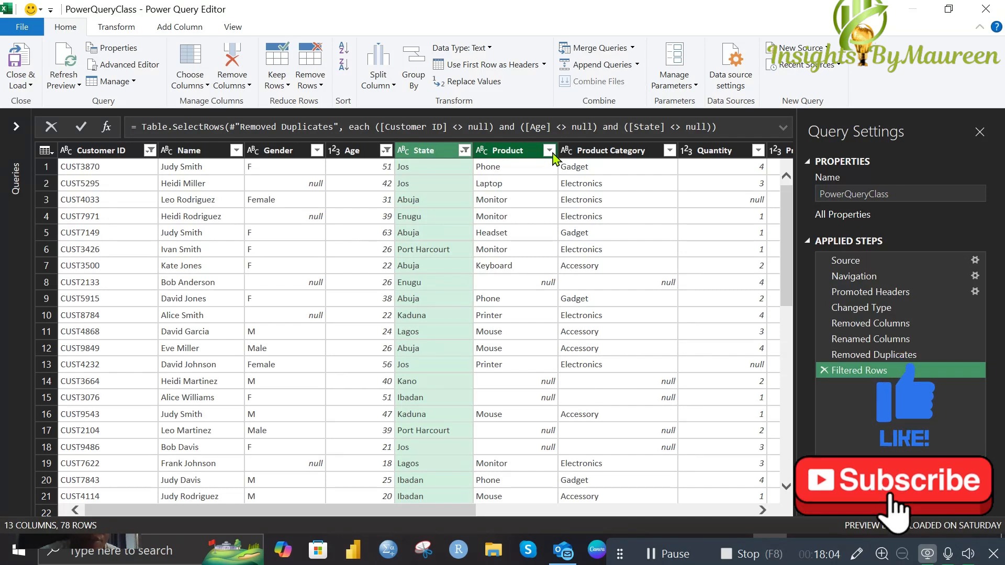
# - Filter the null entries out of the Product column
pyautogui.click(549, 150)
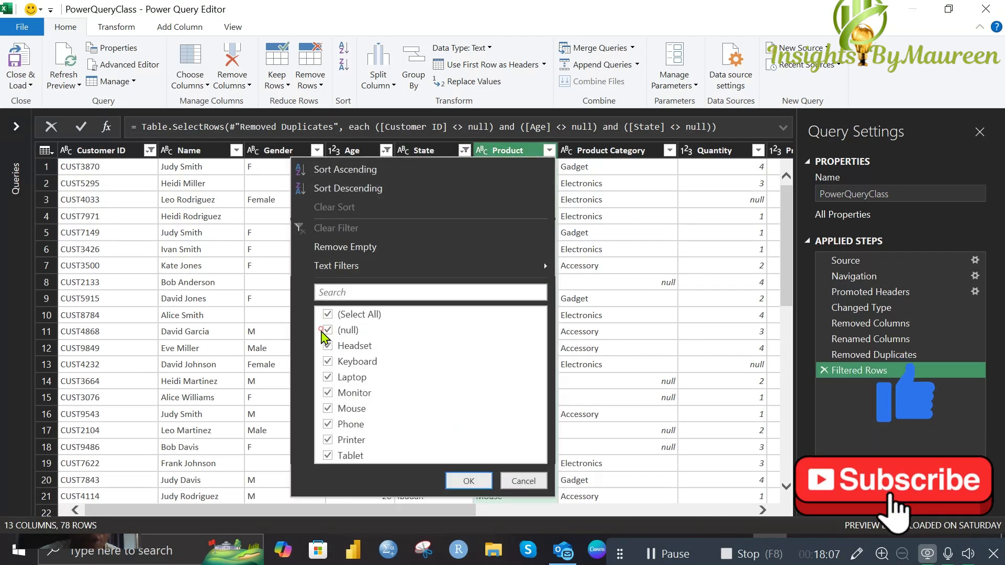
pyautogui.click(327, 330)
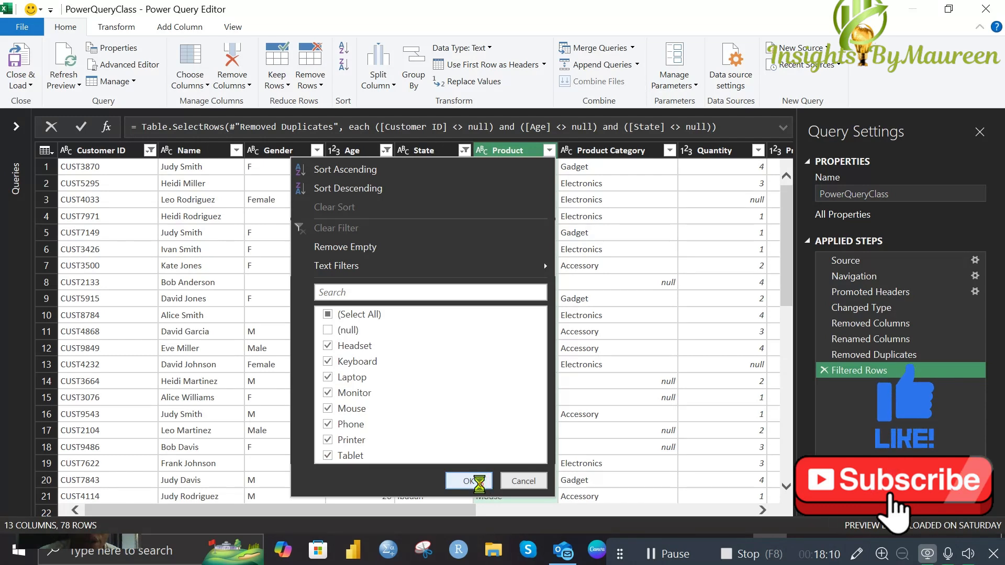
pyautogui.click(469, 481)
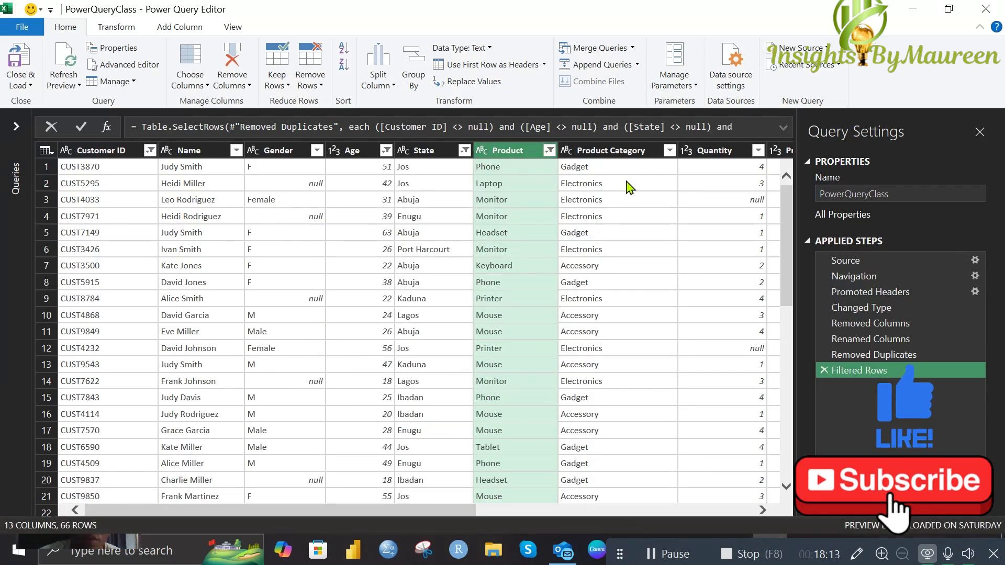
# - Review the remaining rows, then check the distinct values of the Price Per Unit and Total Price columns for nulls without applying a filter
pyautogui.scroll(-5, 645, 204)
pyautogui.scroll(5, 647, 212)
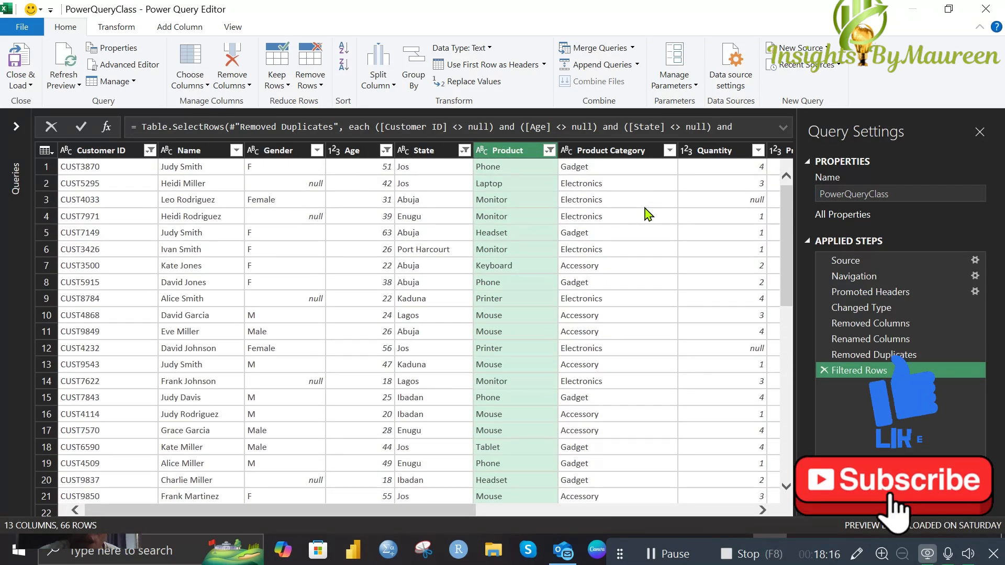
pyautogui.scroll(-7, 667, 240)
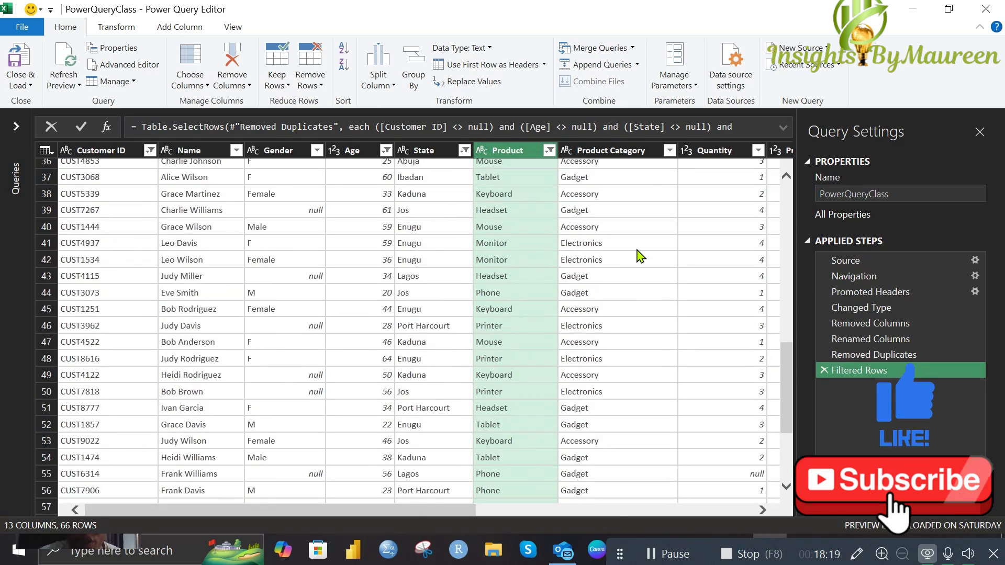
pyautogui.scroll(7, 635, 251)
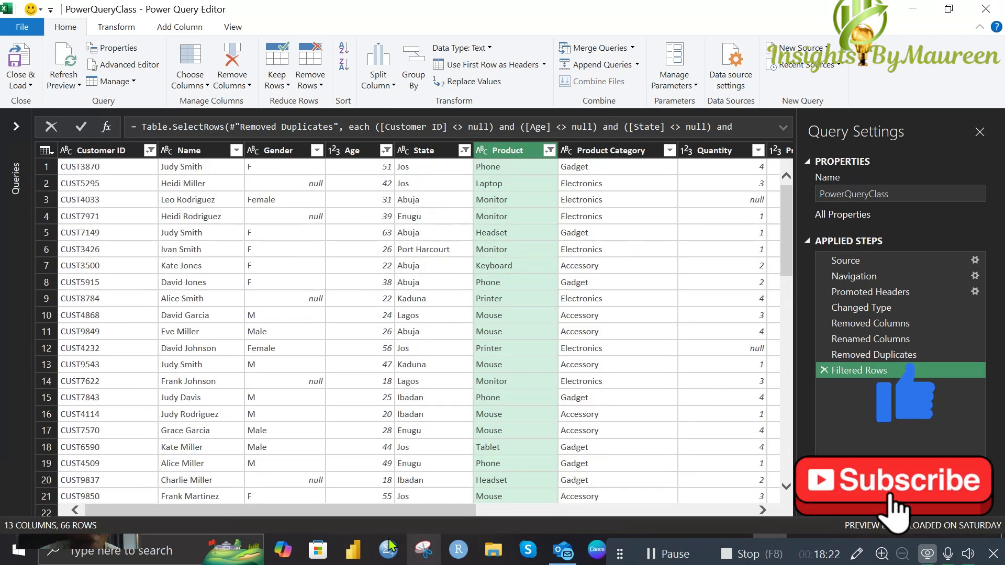
pyautogui.moveTo(411, 511); pyautogui.dragTo(612, 518)
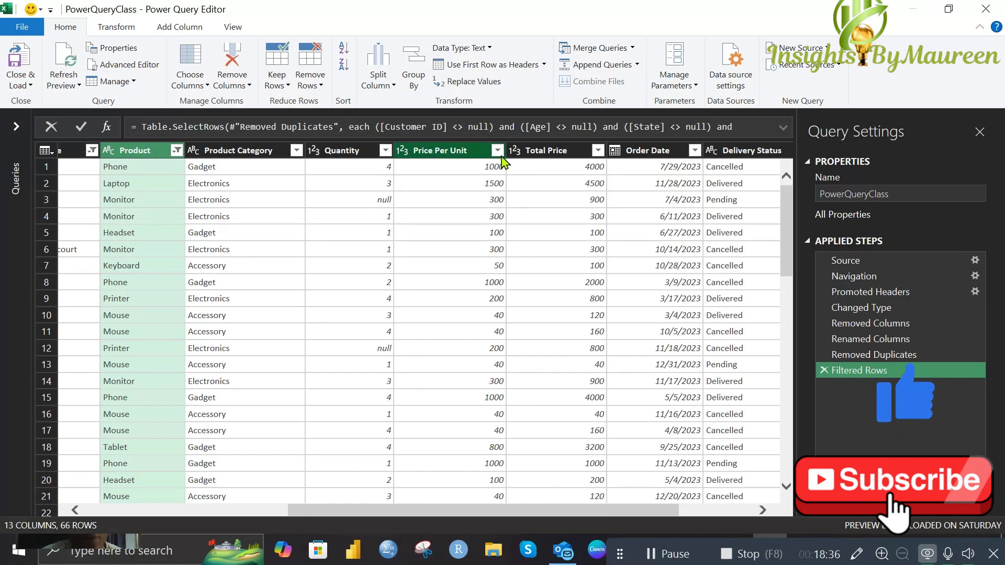
pyautogui.click(497, 151)
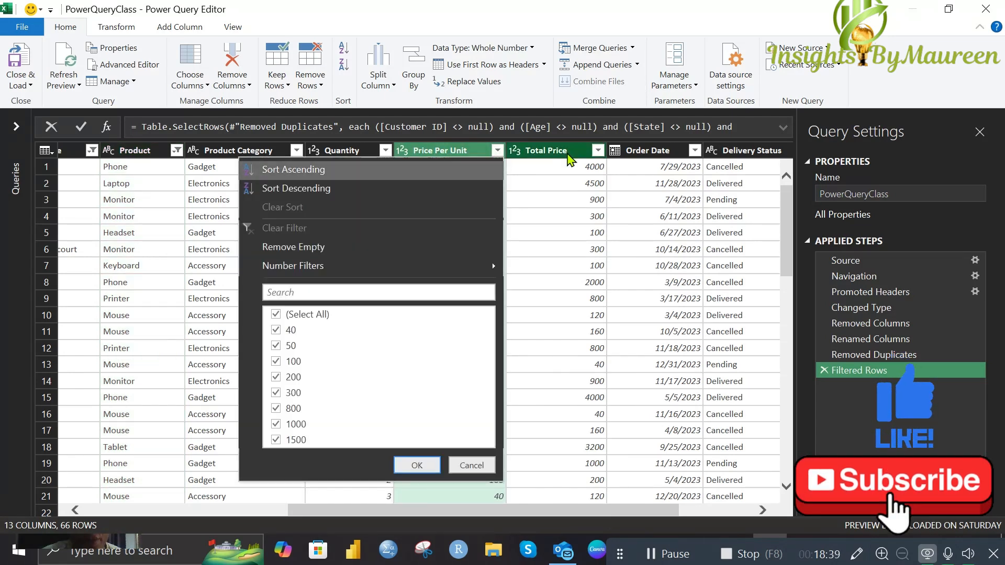
pyautogui.click(598, 151)
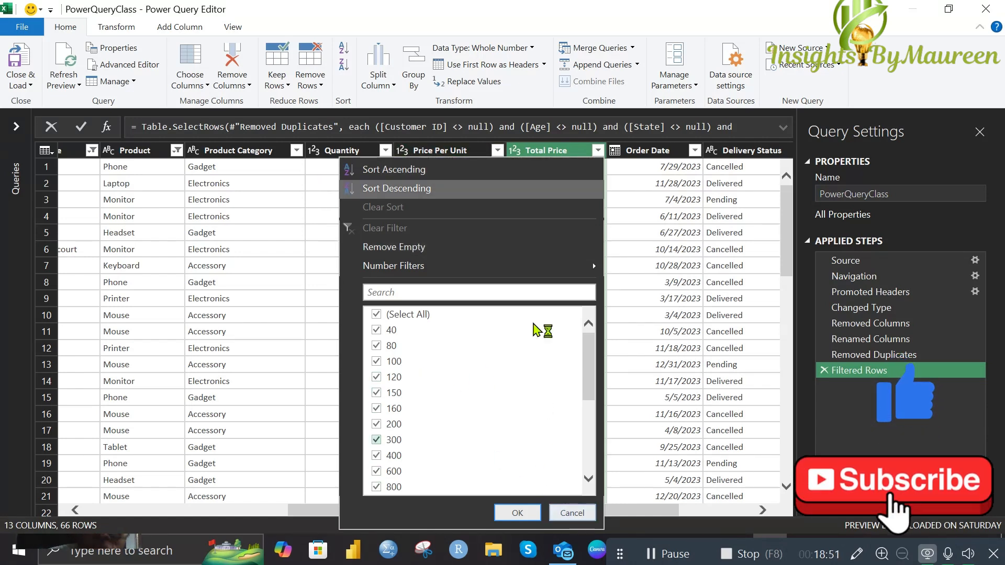
pyautogui.click(566, 513)
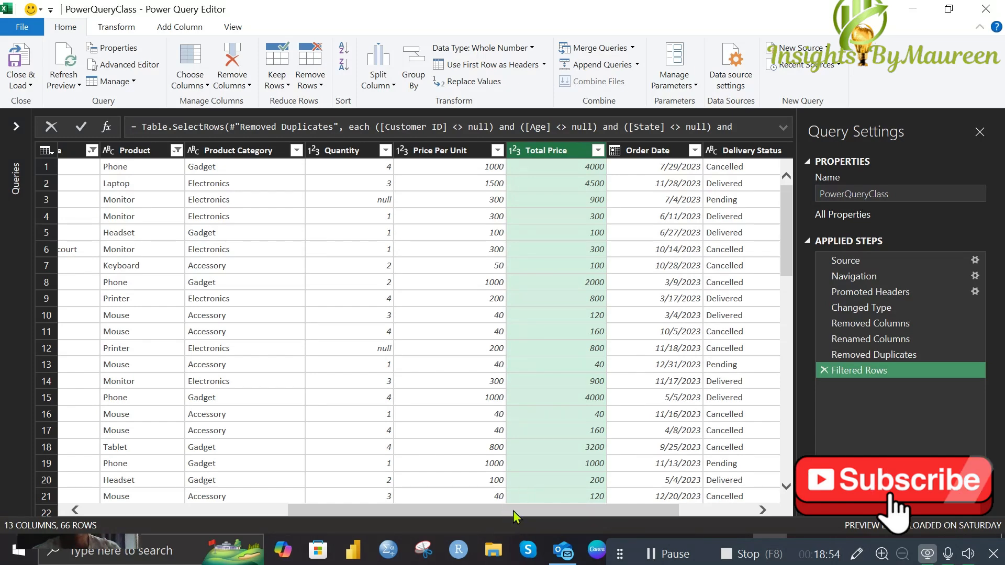
pyautogui.hscroll(2, 515, 511)
pyautogui.moveTo(499, 510); pyautogui.dragTo(280, 498)
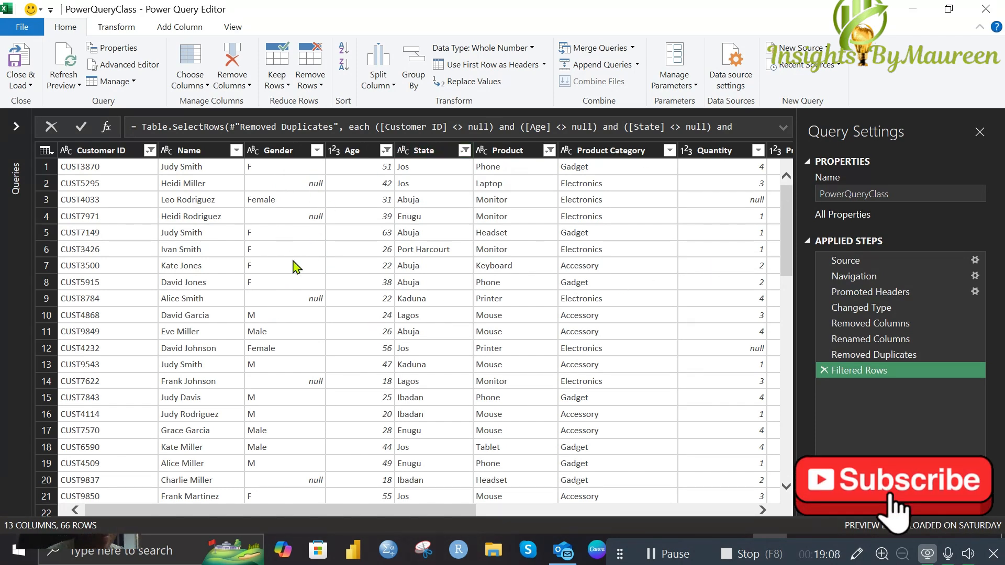
# - Look through the Gender column for missing entries and select that column for transformation
pyautogui.scroll(-15, 297, 267)
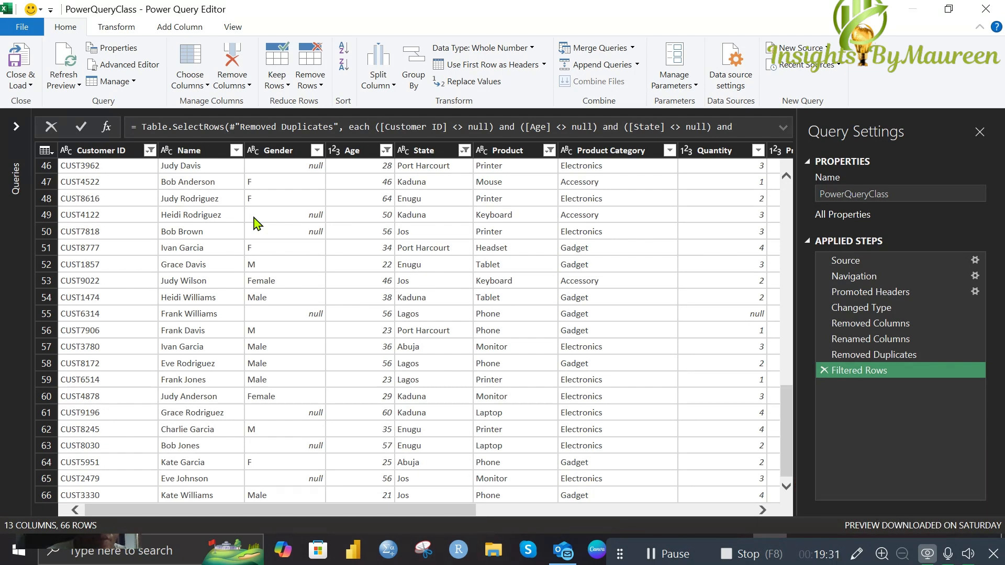
pyautogui.scroll(4, 285, 246)
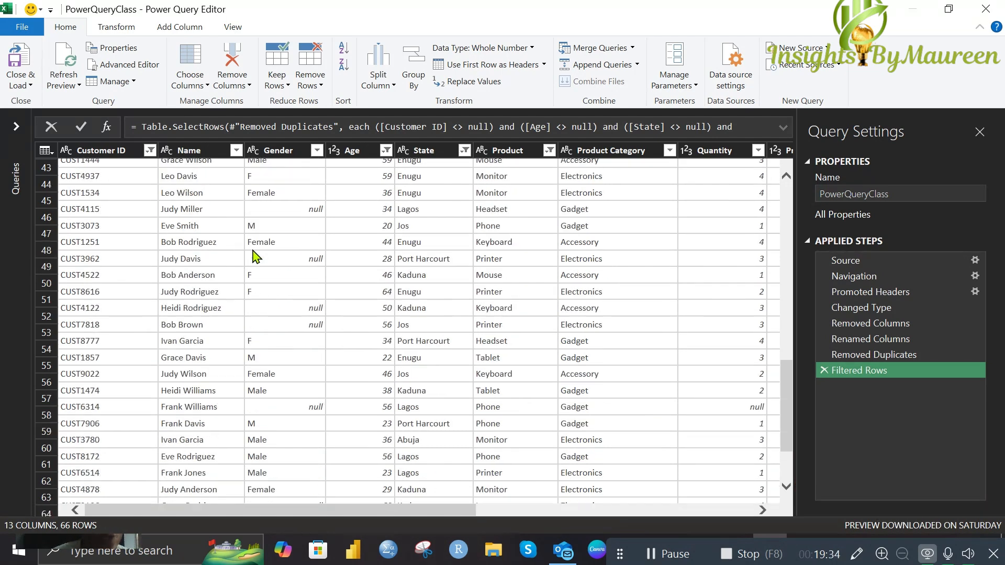
pyautogui.scroll(3, 289, 309)
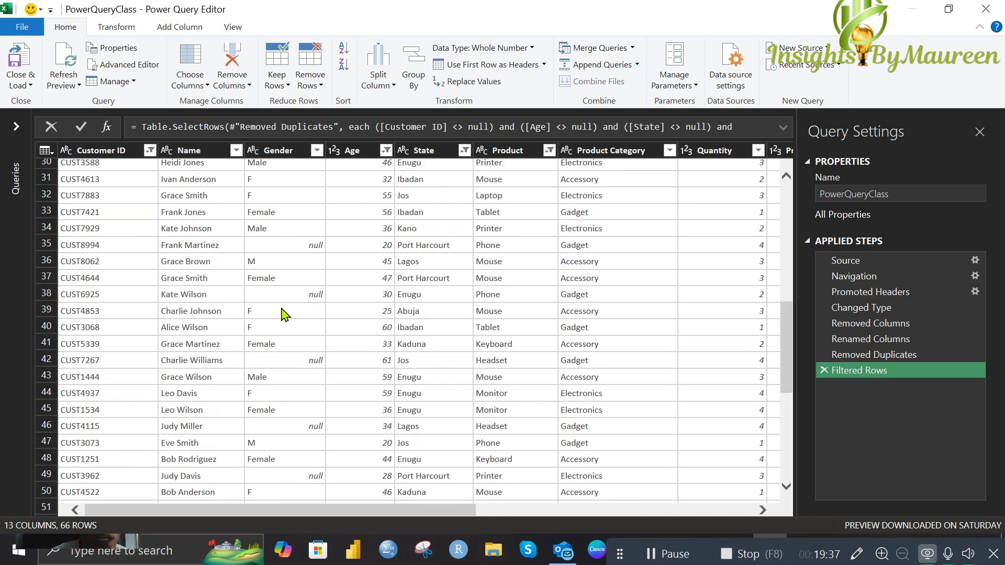
pyautogui.scroll(8, 290, 317)
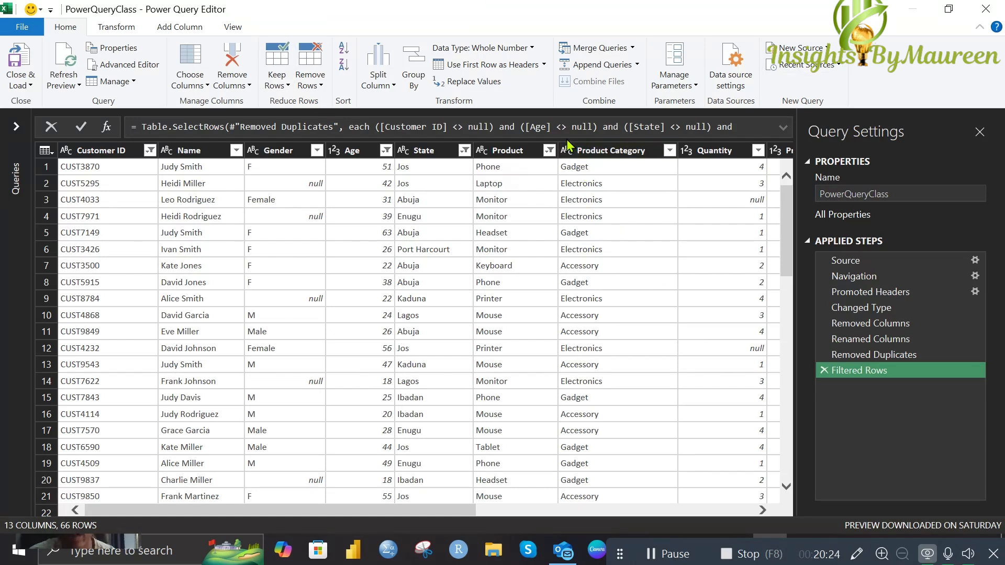
pyautogui.click(279, 150)
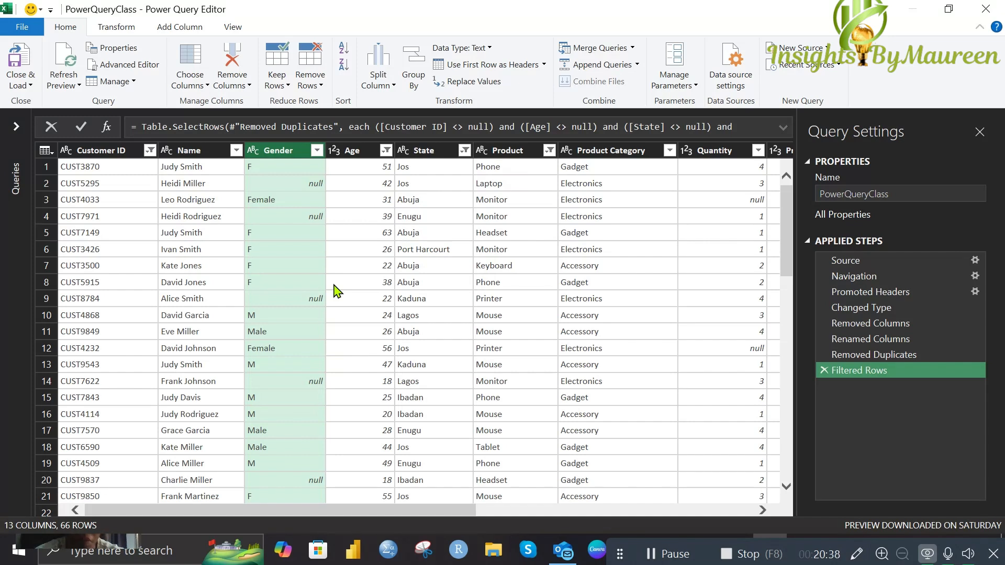
pyautogui.click(105, 30)
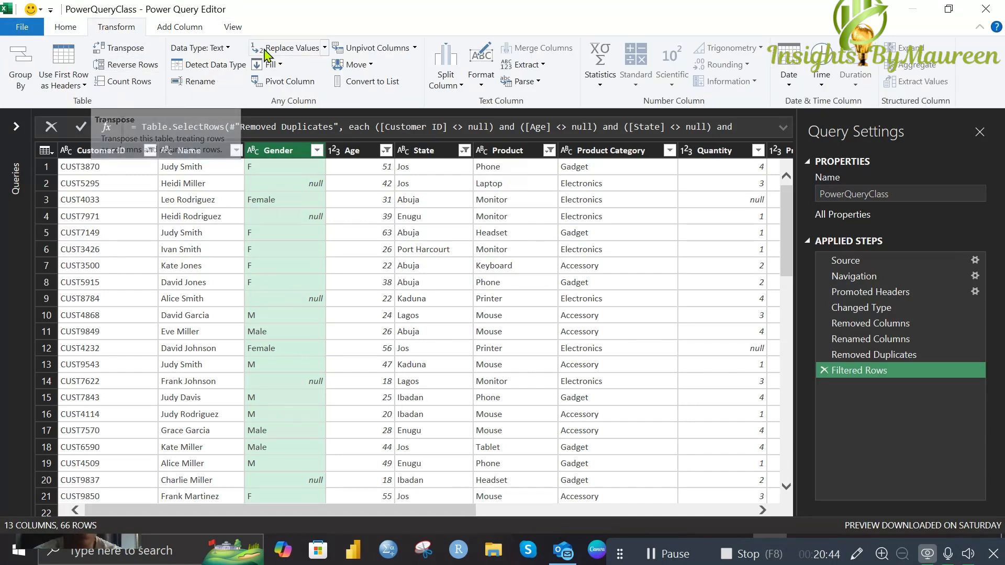
pyautogui.click(325, 48)
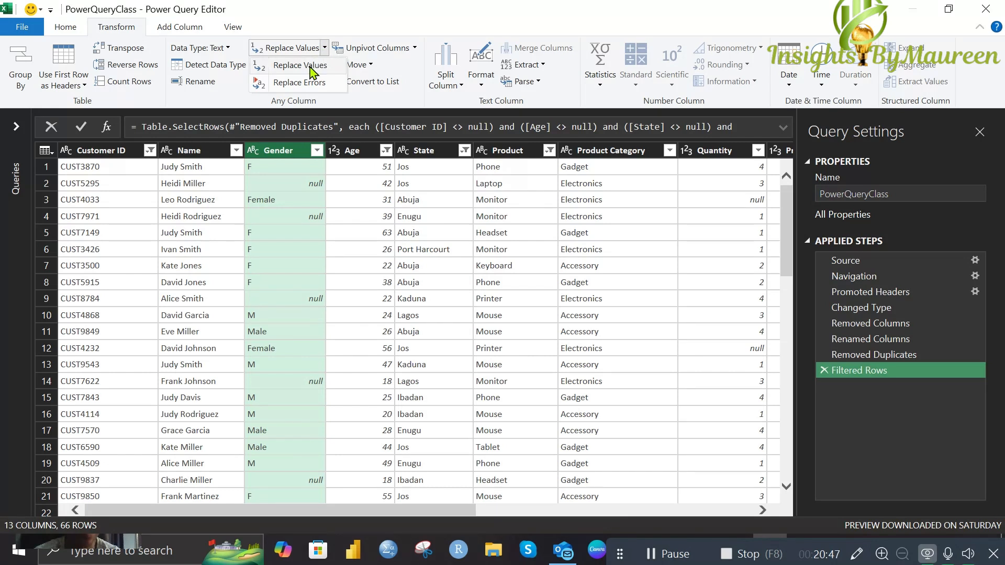
pyautogui.click(316, 68)
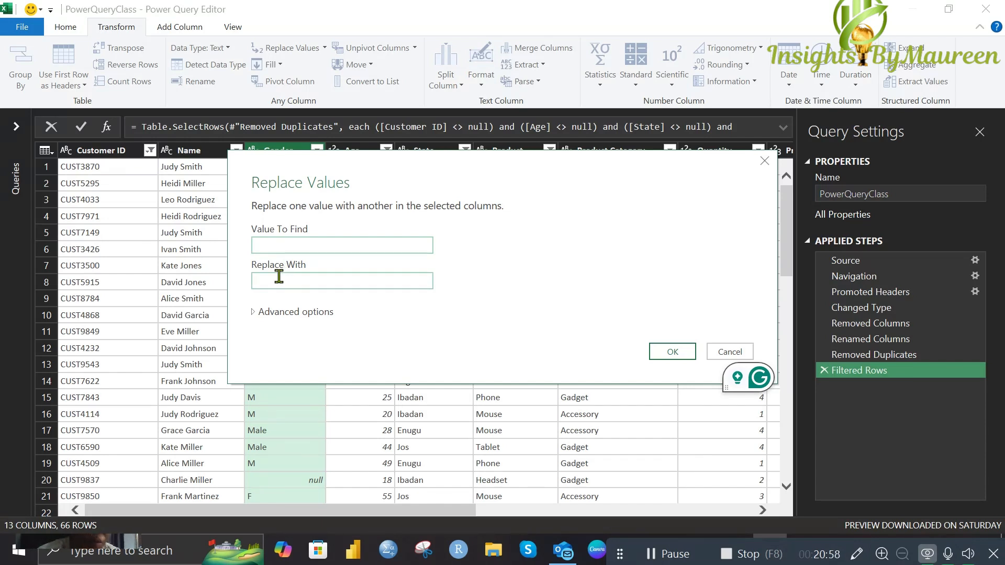
pyautogui.click(279, 276)
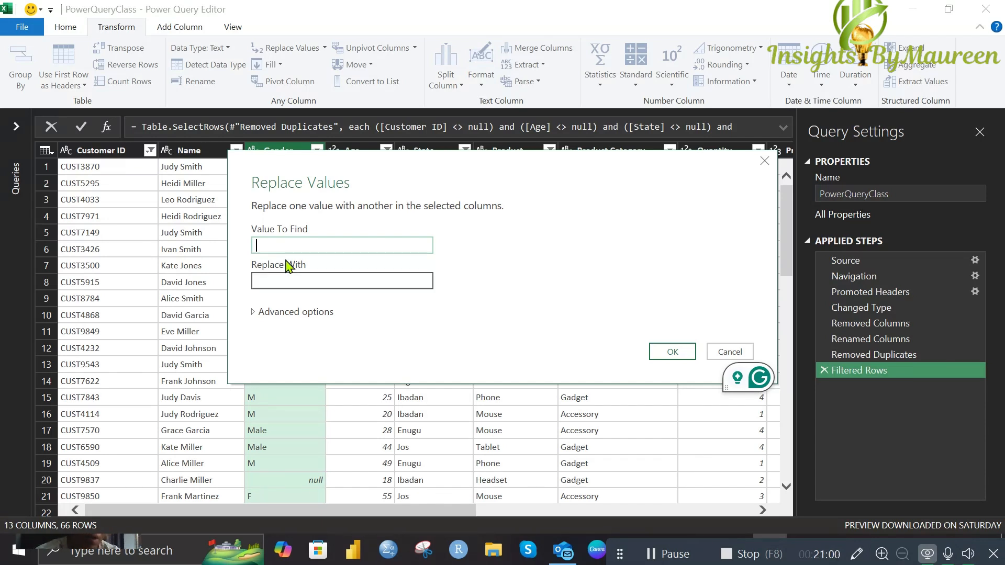
pyautogui.click(729, 351)
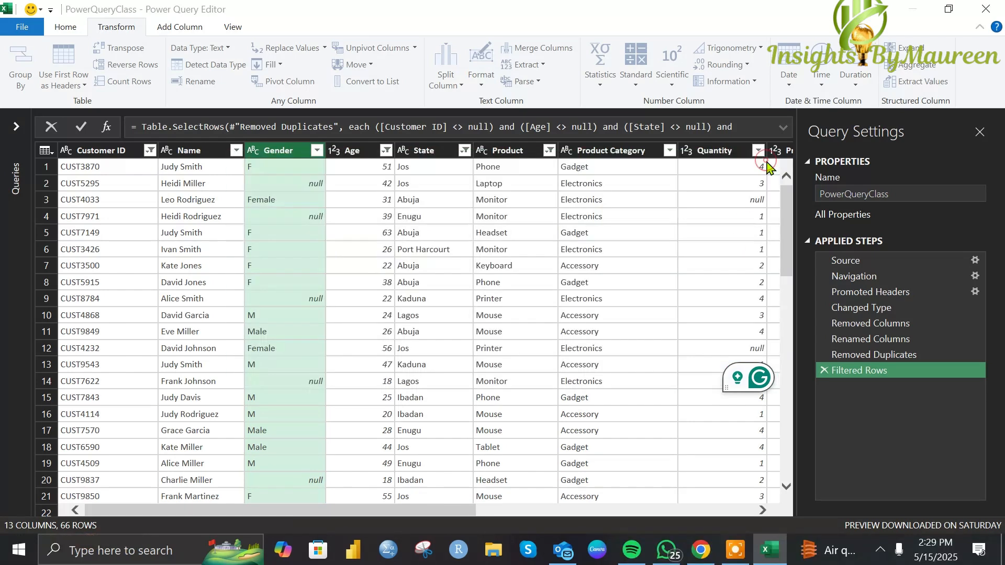
# - Fill the null entries of the Gender column down from the values above and check the filled rows
pyautogui.click(280, 65)
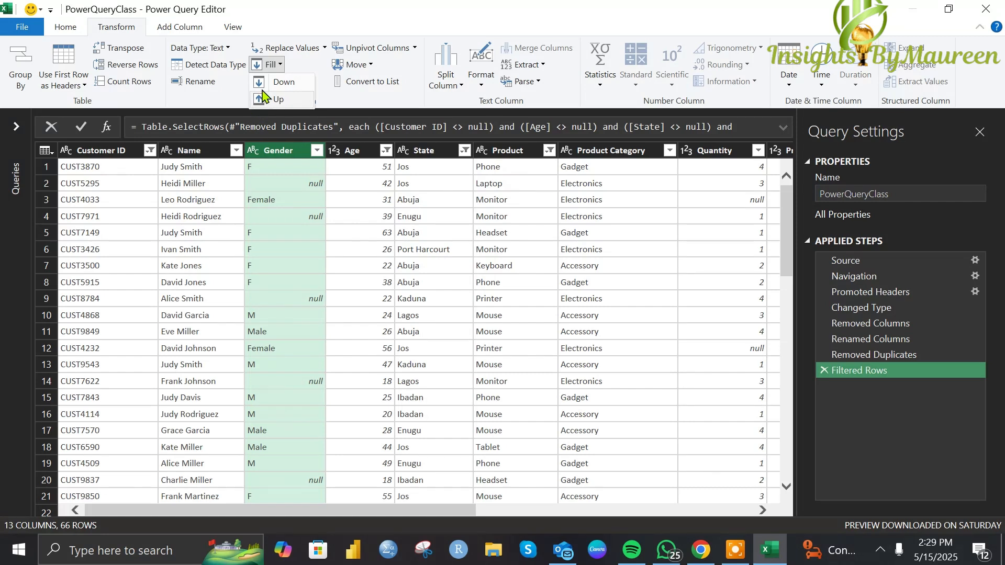
pyautogui.click(283, 84)
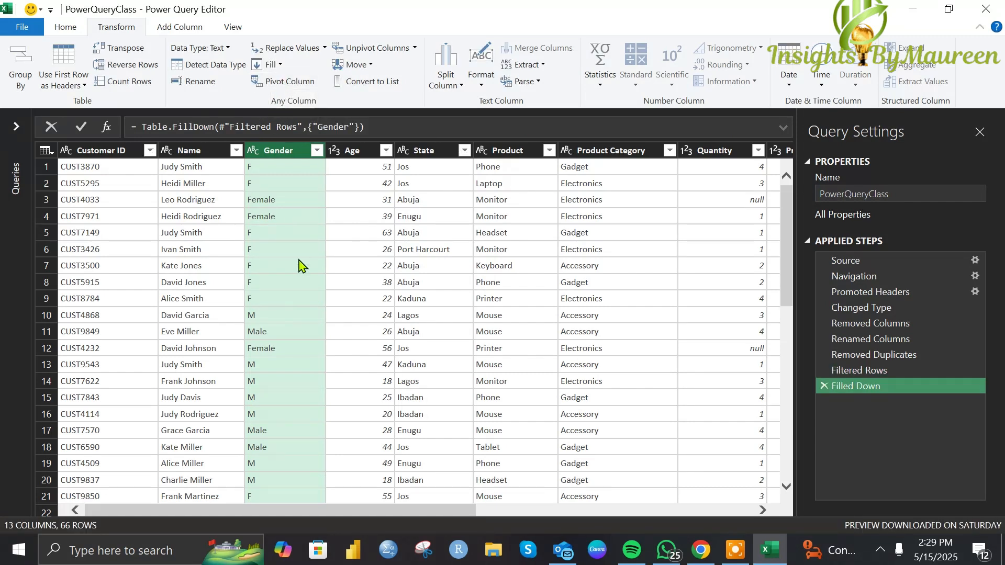
pyautogui.scroll(-5, 286, 345)
pyautogui.scroll(-9, 291, 351)
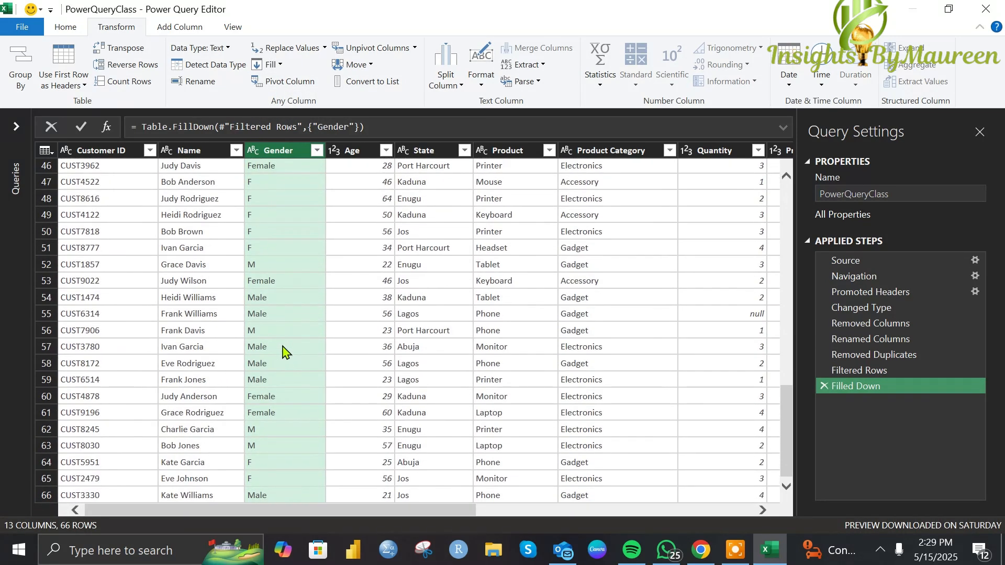
pyautogui.scroll(15, 280, 352)
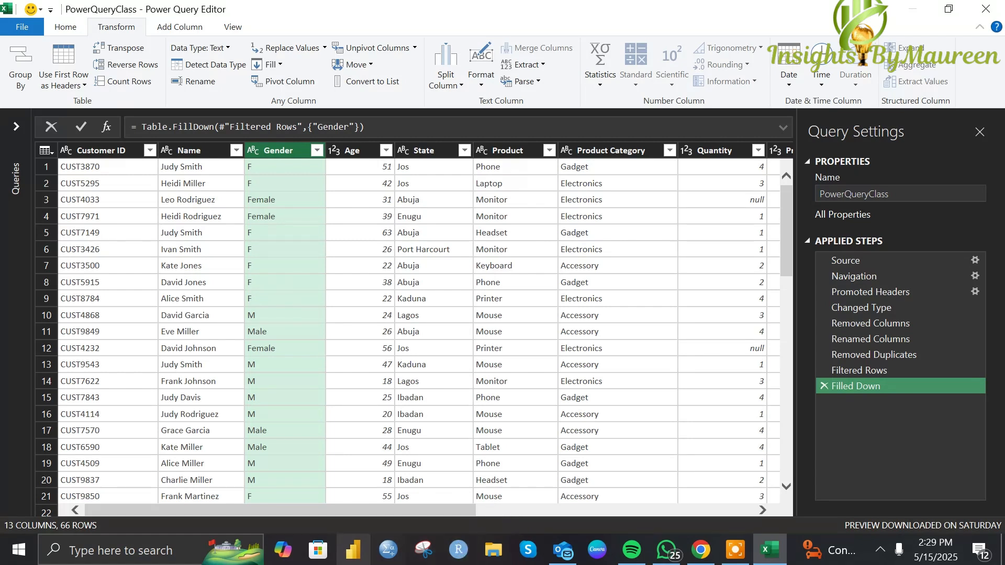
# - Start a custom column named Custom and pick the Total Price column as the source for its formula
pyautogui.moveTo(367, 510); pyautogui.dragTo(477, 506)
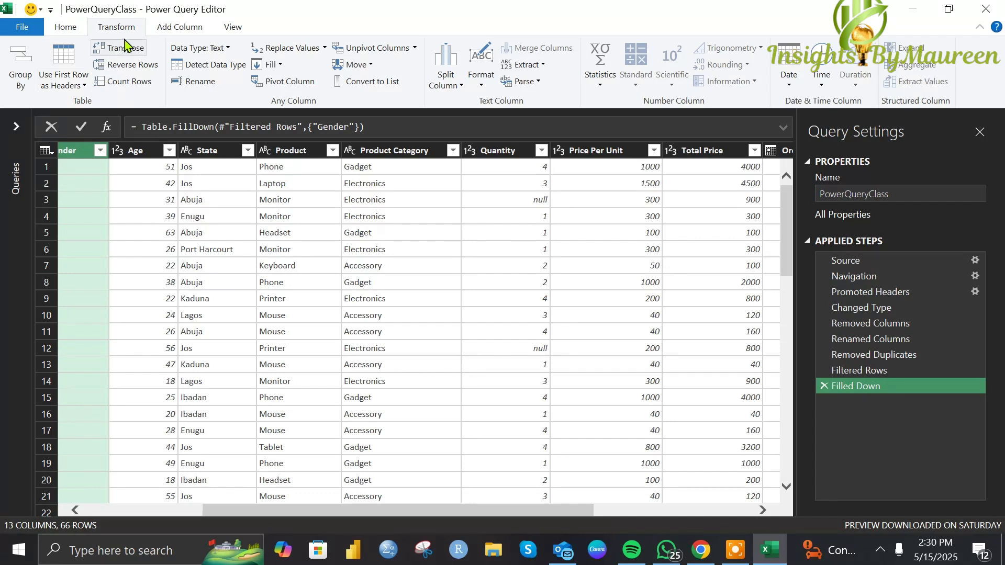
pyautogui.click(587, 150)
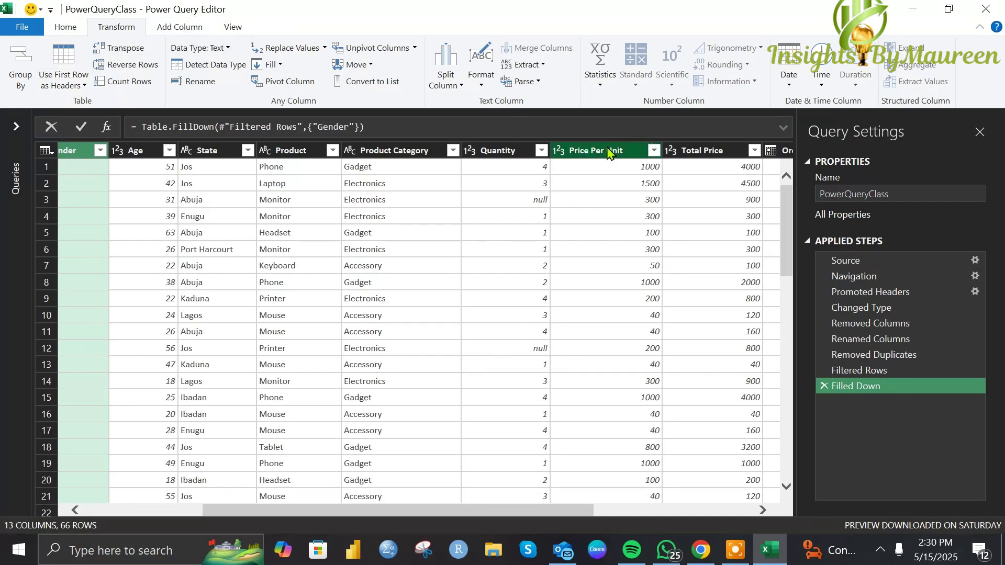
pyautogui.click(182, 27)
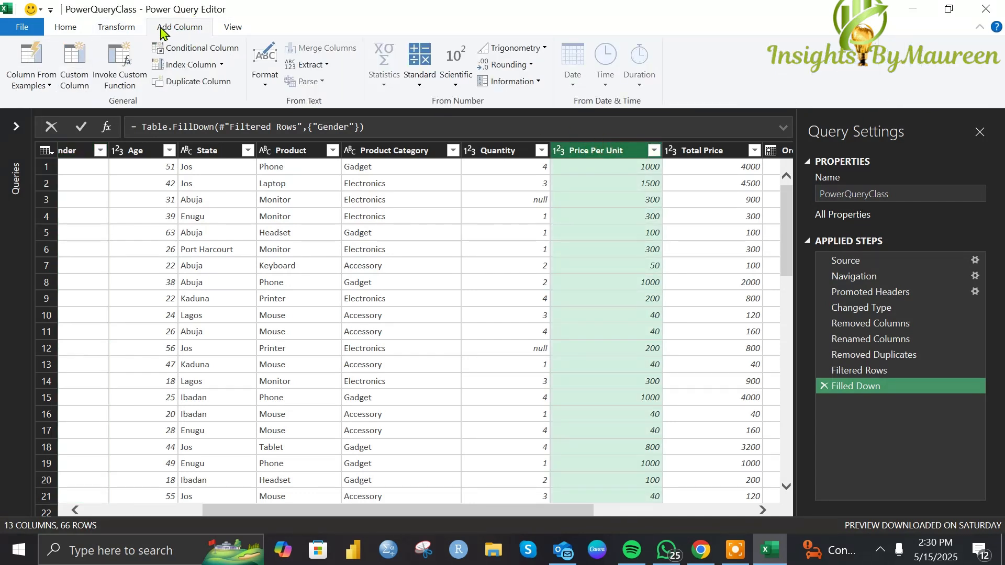
pyautogui.click(73, 81)
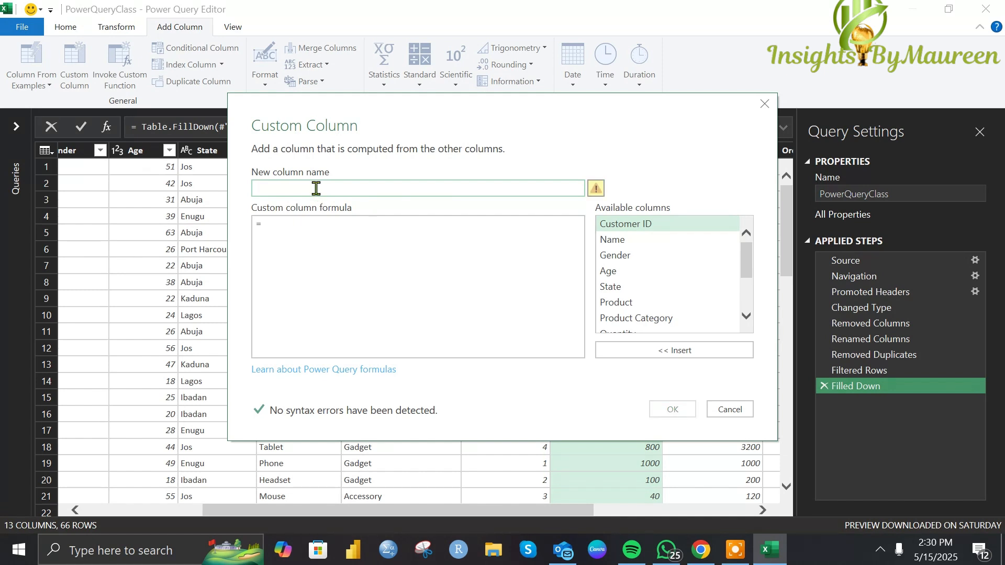
pyautogui.write('Q')
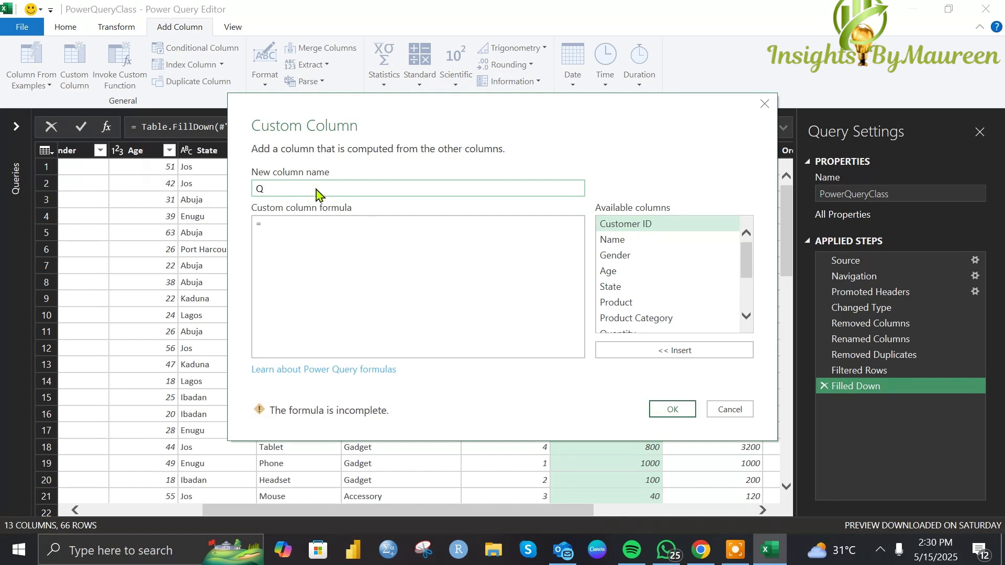
pyautogui.press('BackSpace')
pyautogui.write('Custom')
pyautogui.click(283, 232)
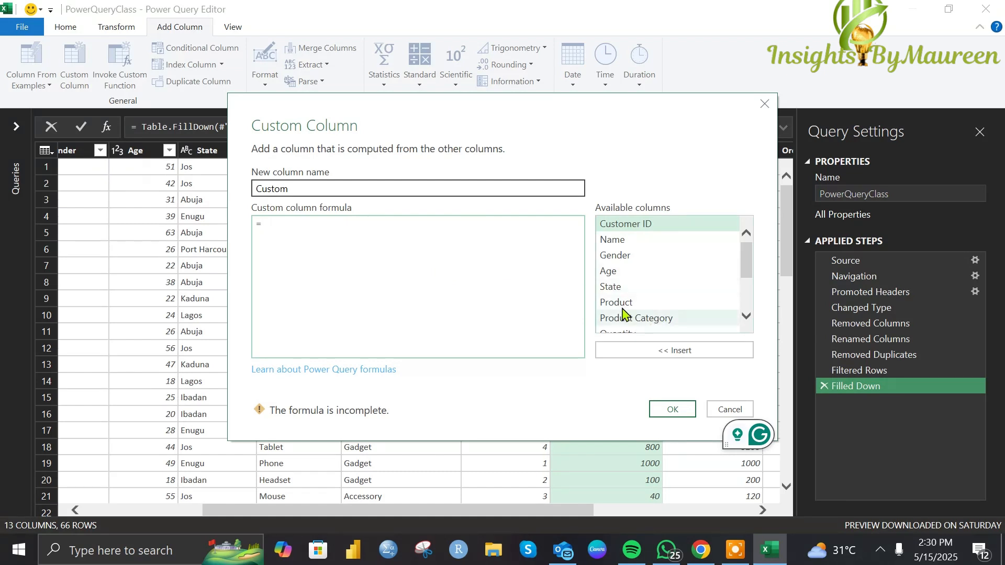
pyautogui.scroll(-1, 651, 272)
pyautogui.scroll(-2, 654, 270)
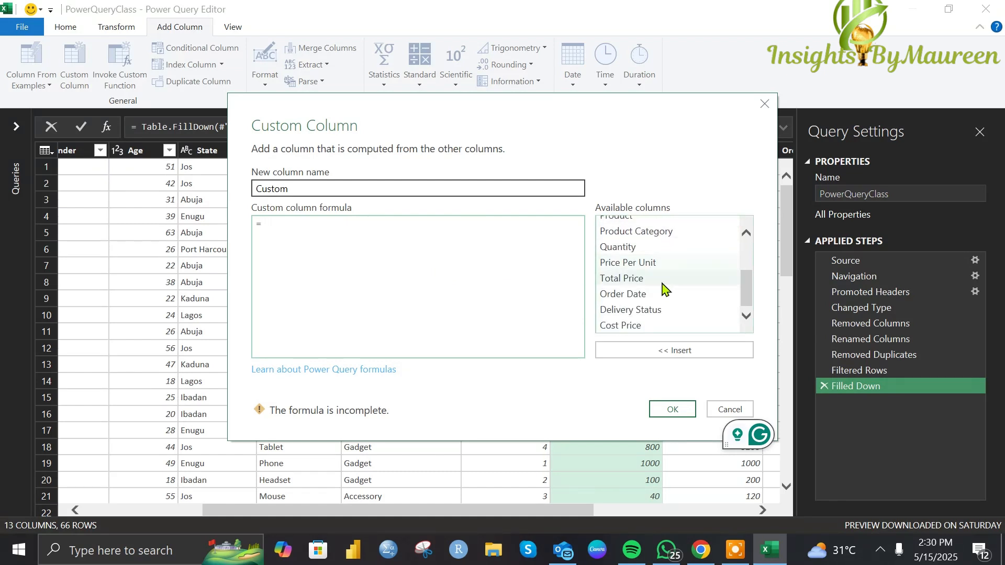
pyautogui.click(645, 284)
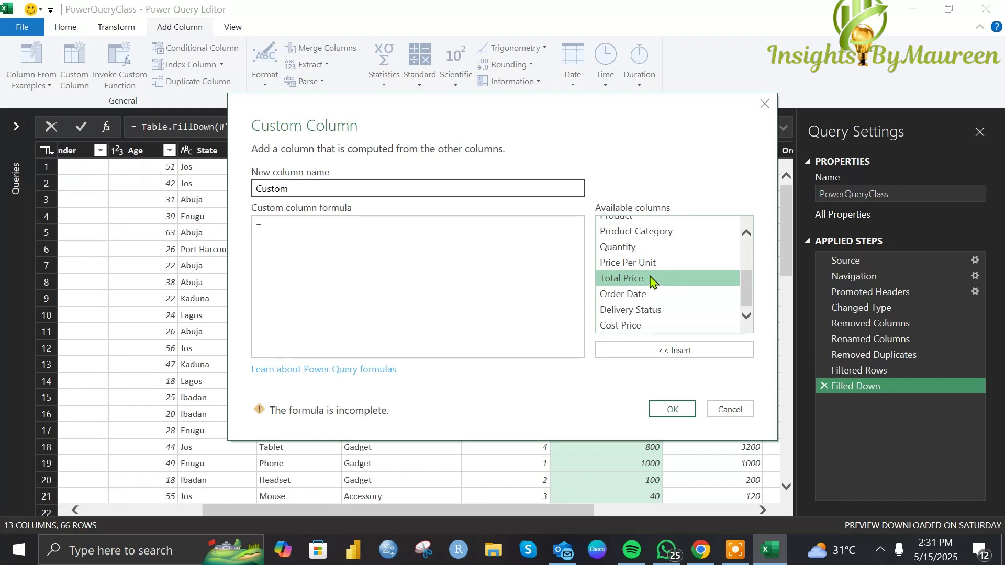
pyautogui.click(287, 225)
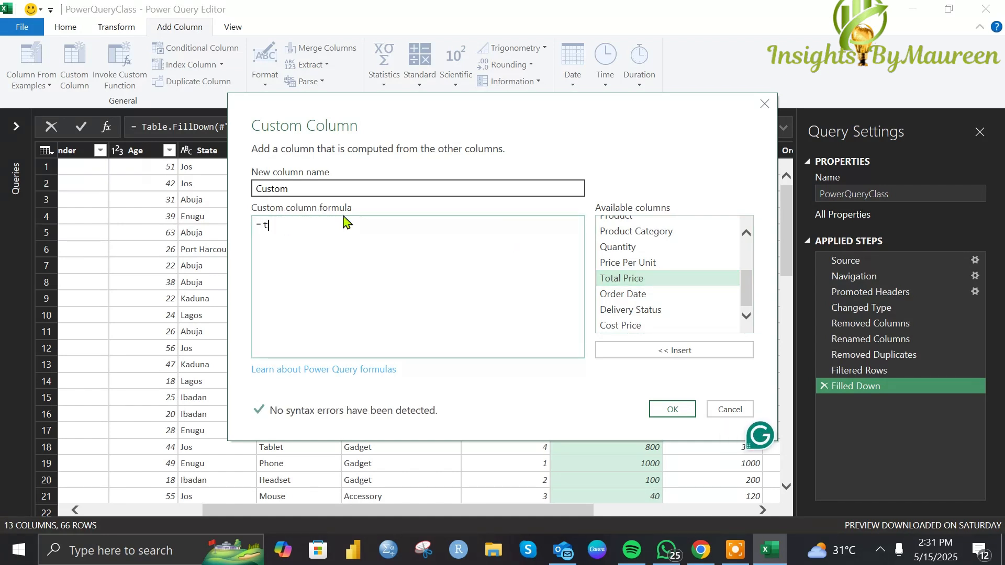
pyautogui.press('BackSpace')
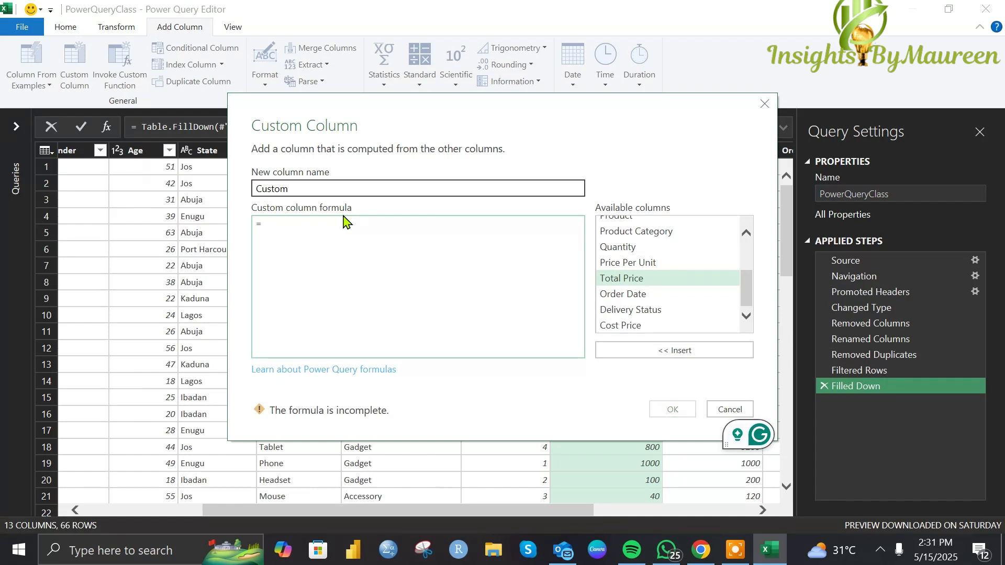
pyautogui.write('T')
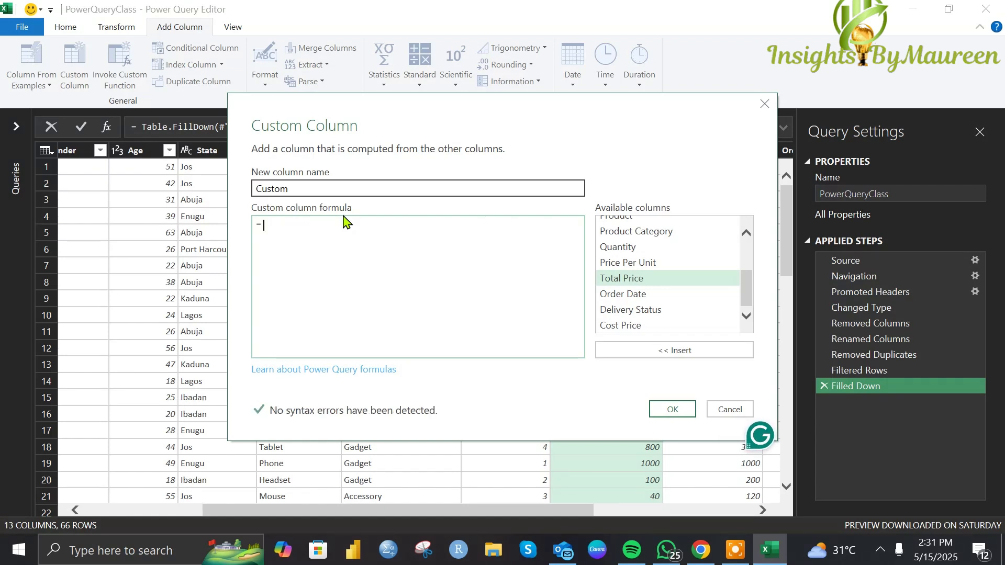
pyautogui.write('[Tota')
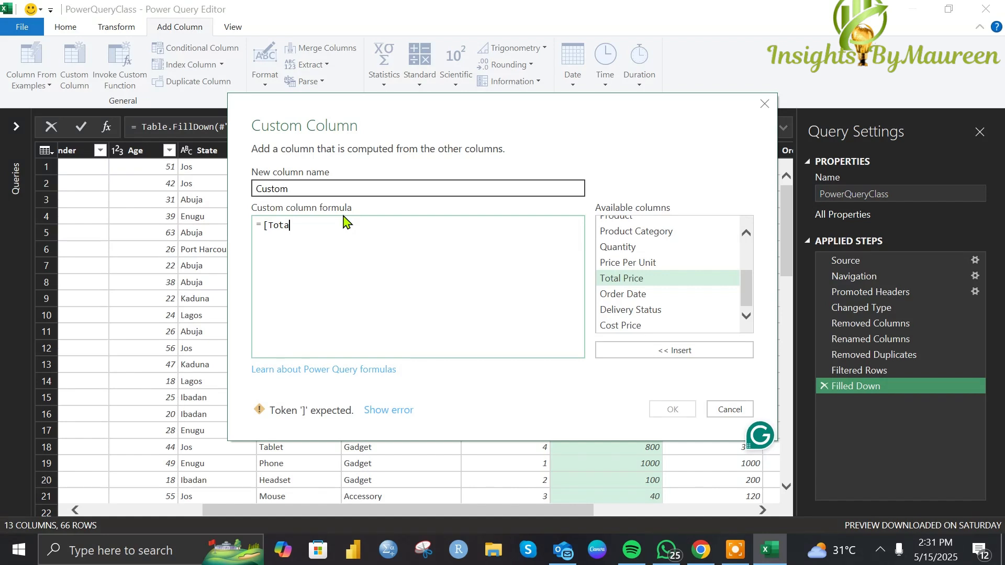
pyautogui.write('l')
pyautogui.press('BackSpace')
pyautogui.press('BackSpace')
pyautogui.press('BackSpace')
pyautogui.press('BackSpace')
pyautogui.press('BackSpace')
pyautogui.press('BackSpace')
pyautogui.press('BackSpace')
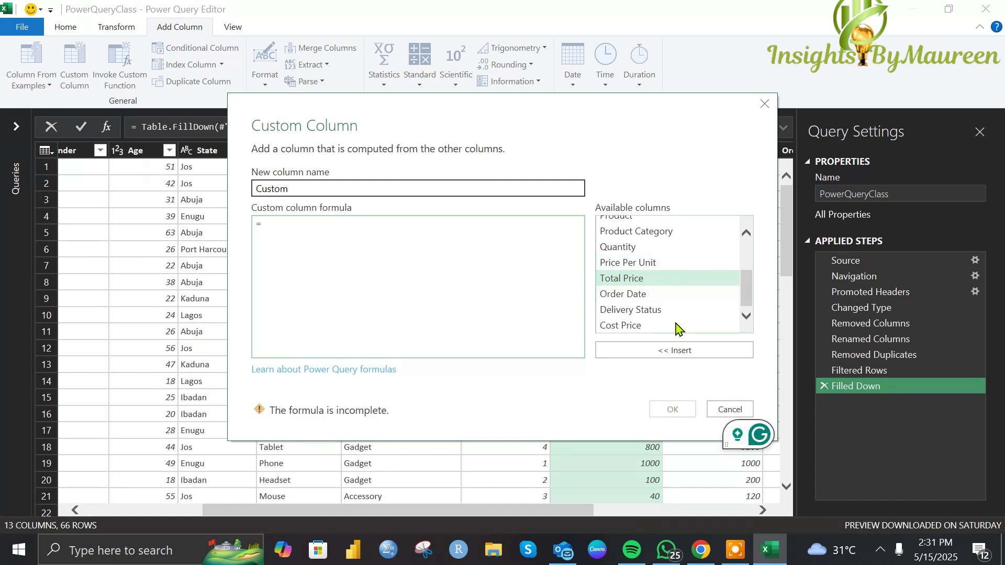
# - Build the formula [Total Price]/[Price Per Unit] from the available columns and create the custom column
pyautogui.click(681, 350)
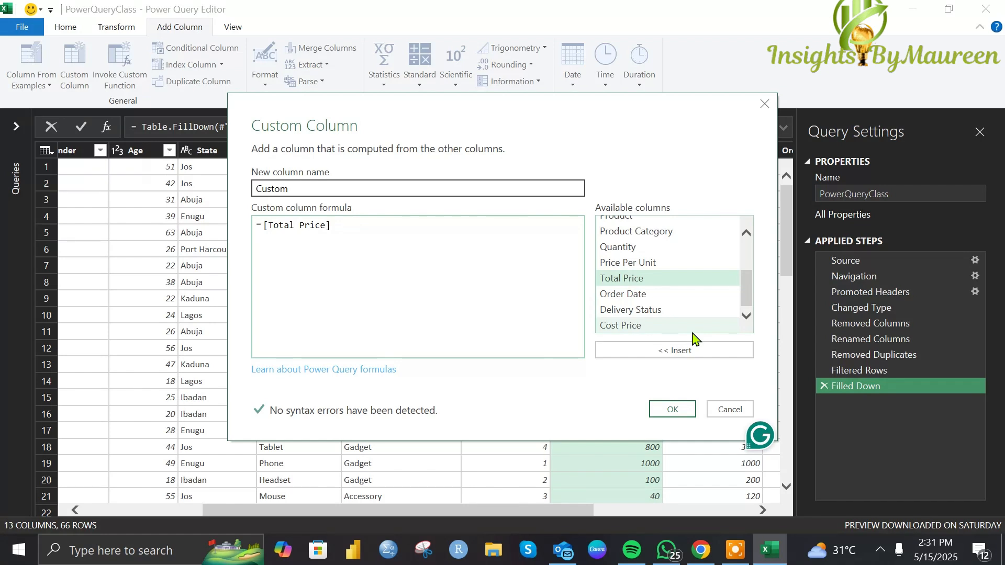
pyautogui.write('/')
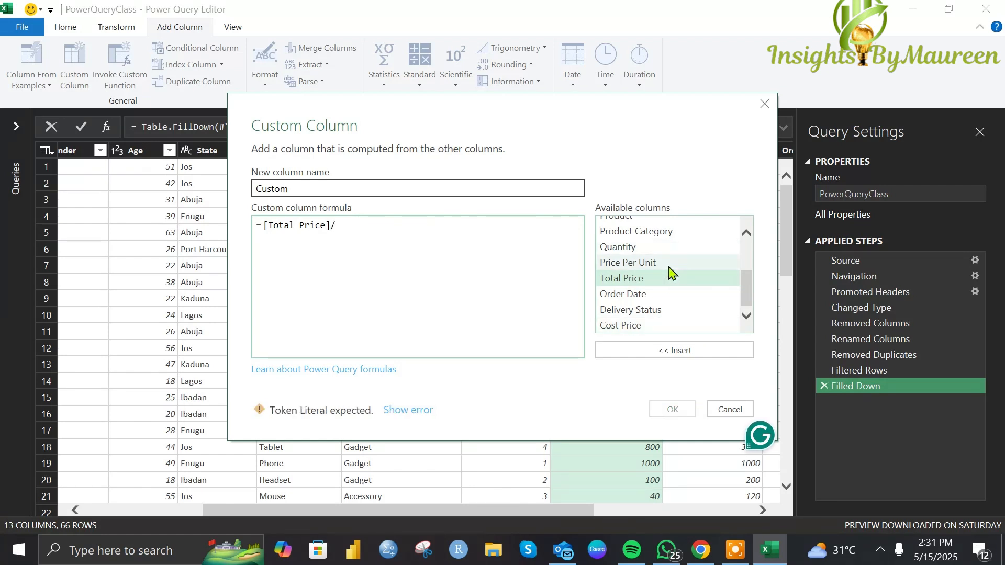
pyautogui.click(670, 263)
pyautogui.click(690, 351)
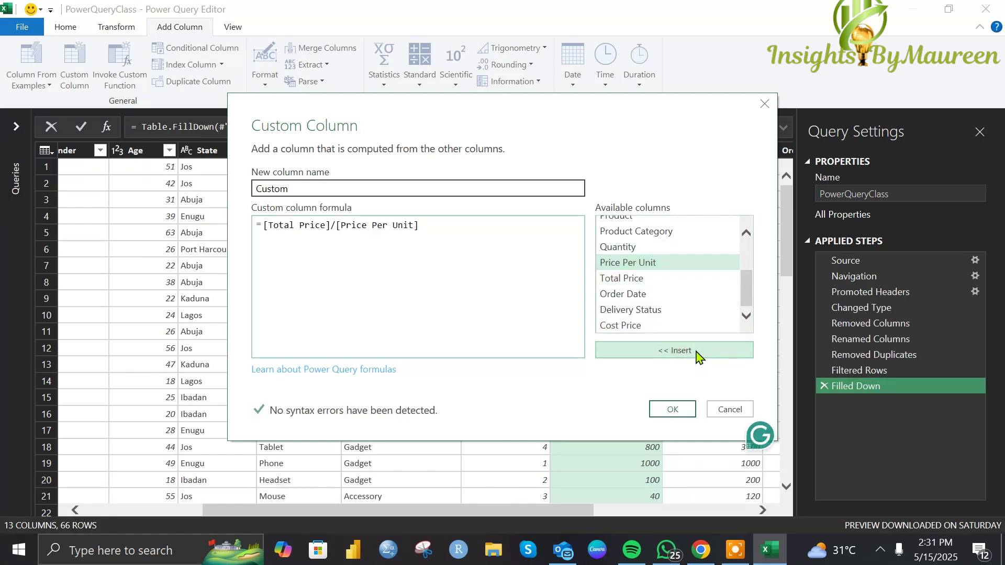
pyautogui.click(672, 410)
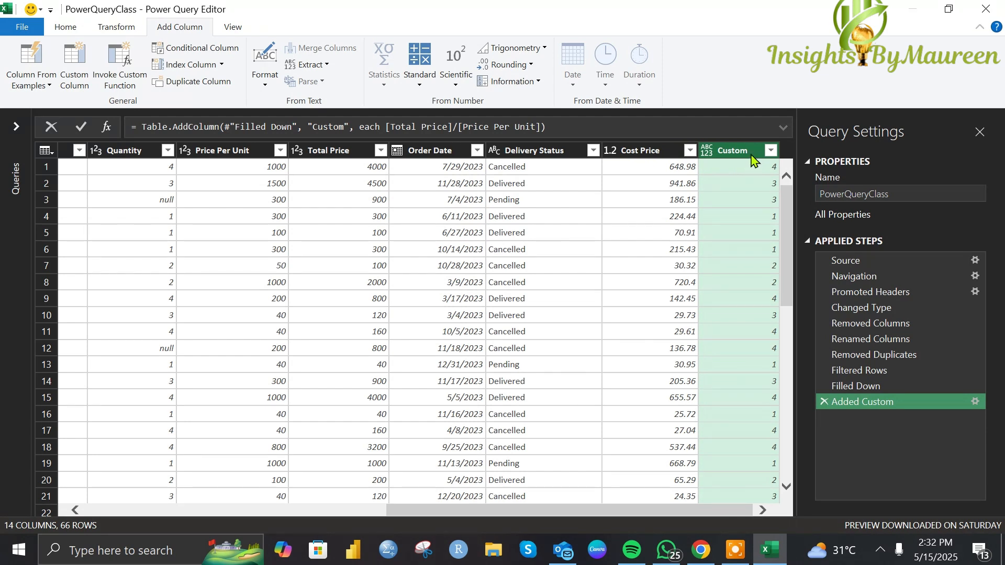
# - Move the Custom column between Quantity and Price Per Unit, and remove the original Quantity column
pyautogui.moveTo(752, 158); pyautogui.dragTo(302, 152)
pyautogui.moveTo(215, 127); pyautogui.dragTo(199, 126)
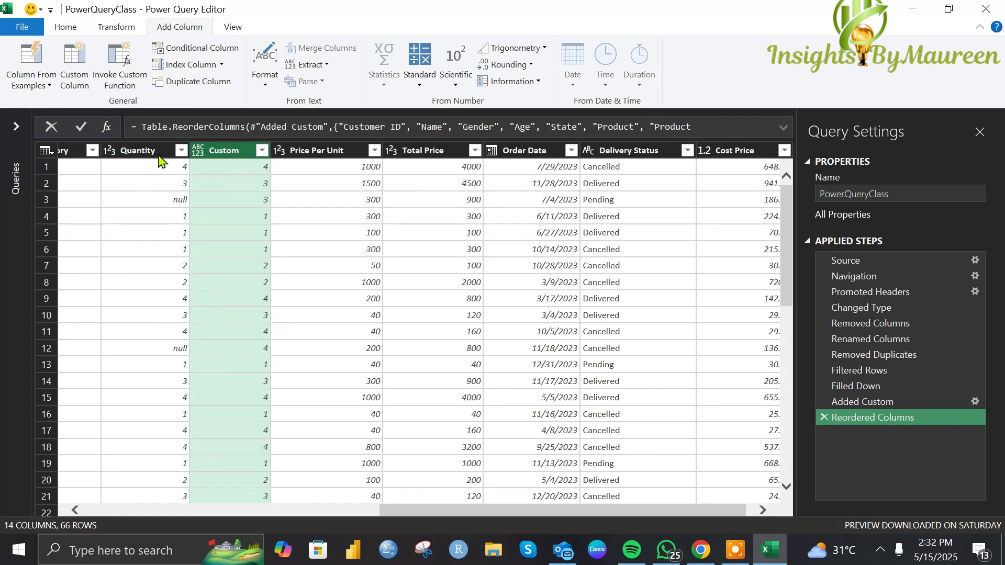
pyautogui.doubleClick(143, 150)
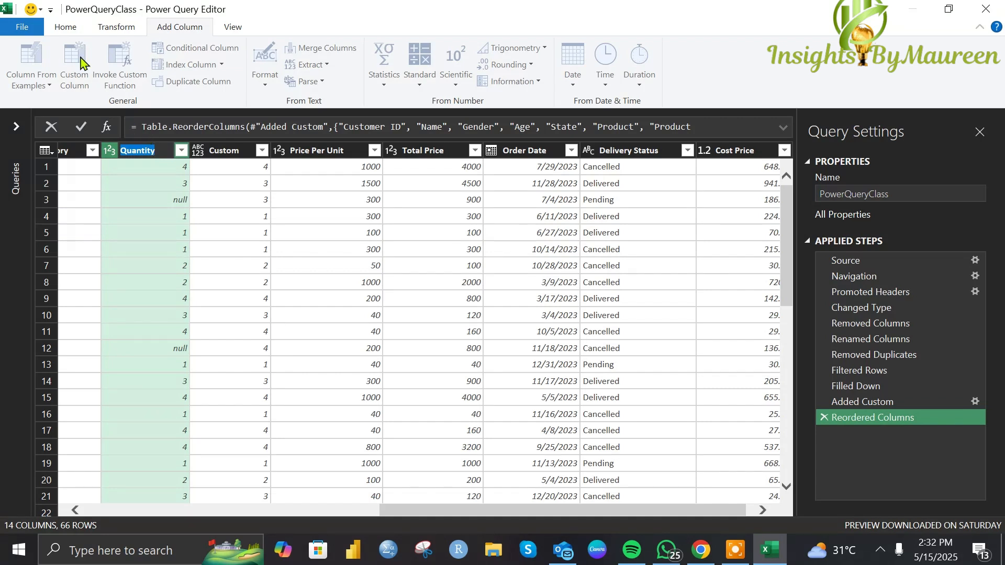
pyautogui.click(69, 27)
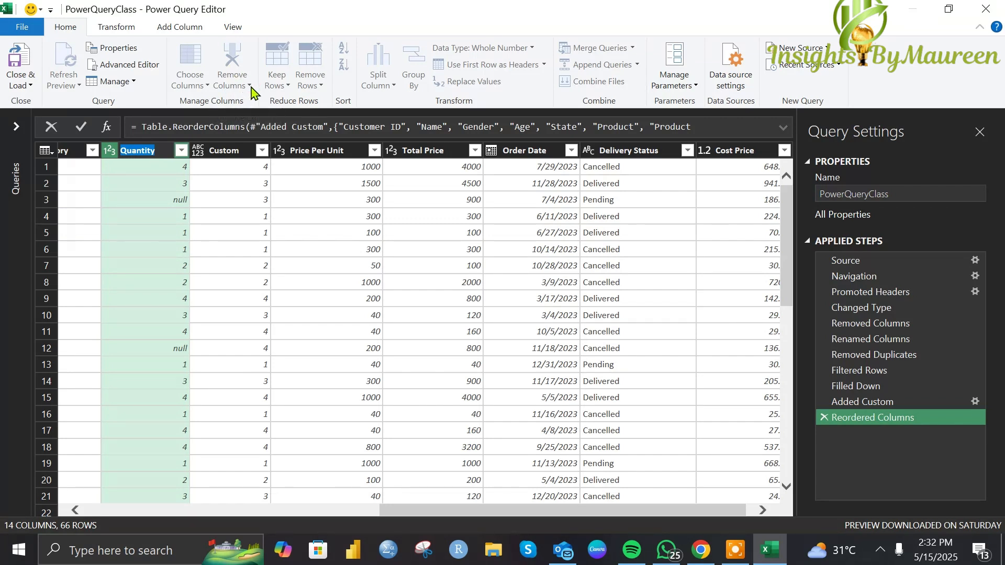
pyautogui.click(234, 74)
pyautogui.click(153, 165)
pyautogui.click(232, 86)
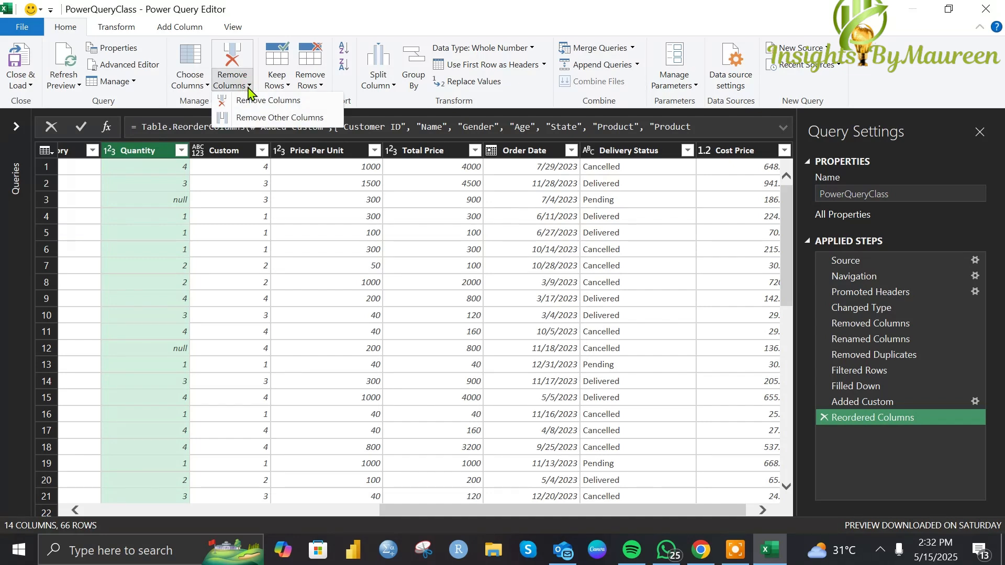
pyautogui.click(253, 101)
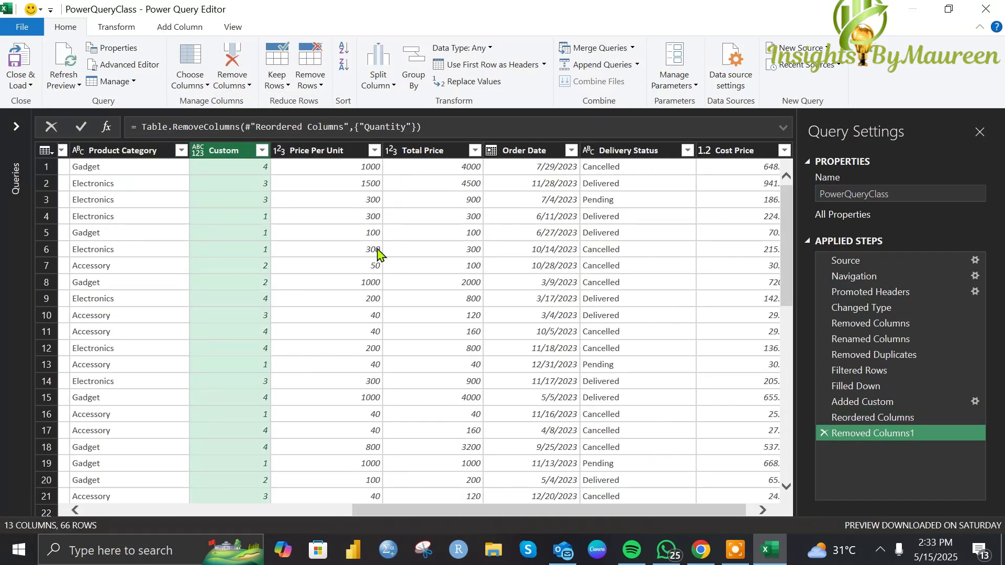
# - Rename the Custom column to Quantity and look through its rows
pyautogui.doubleClick(242, 148)
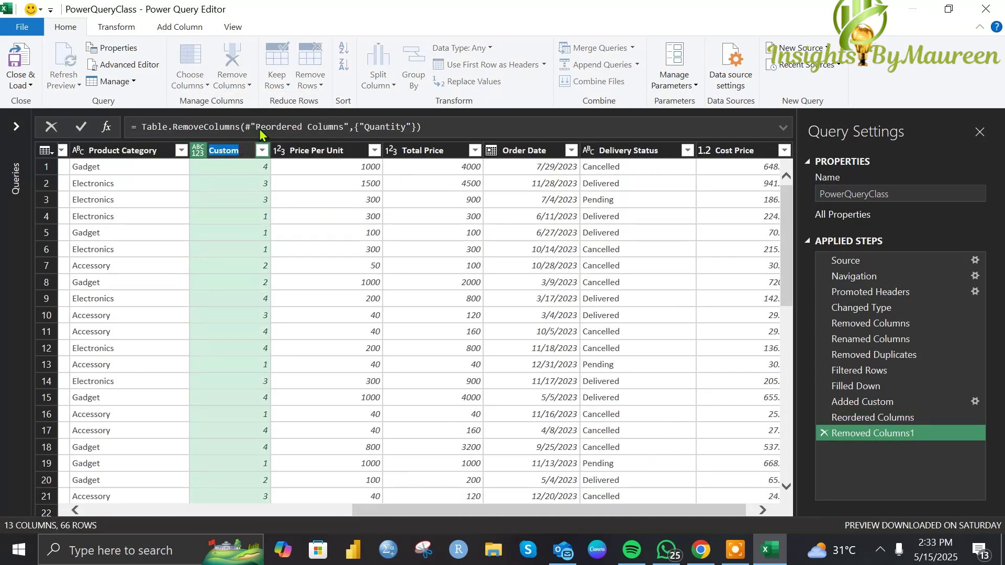
pyautogui.write('Quantity')
pyautogui.press('Return')
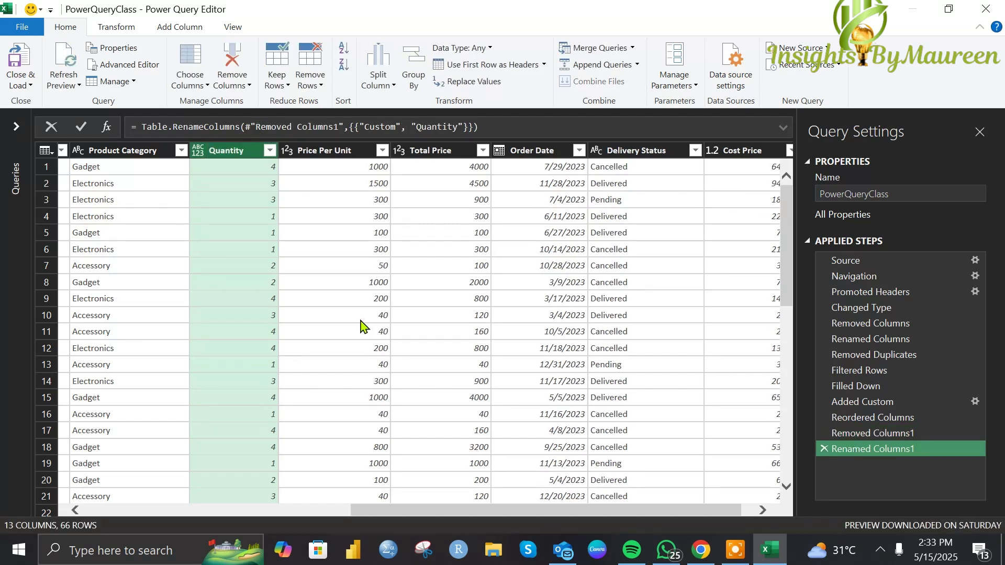
pyautogui.scroll(-15, 248, 211)
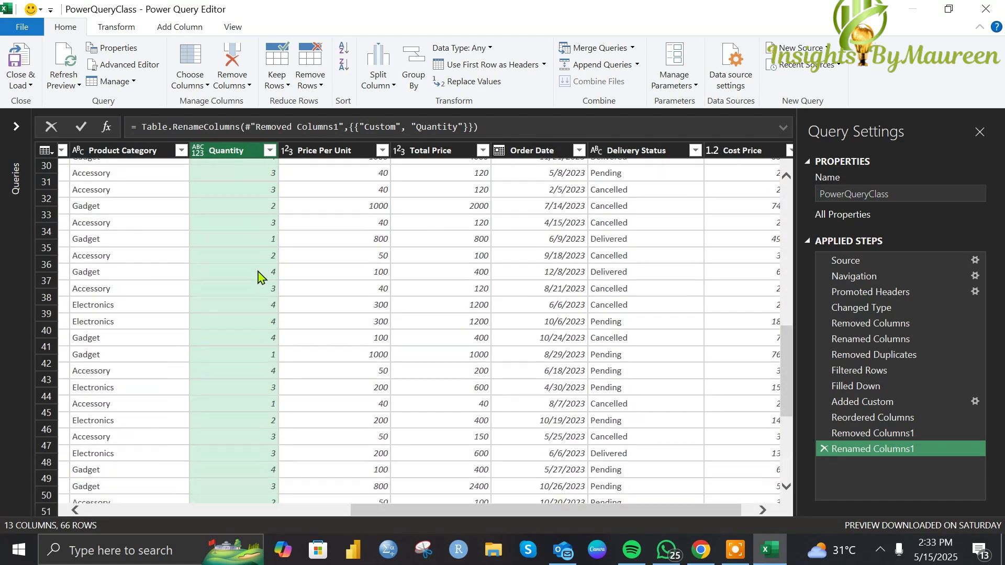
pyautogui.scroll(15, 242, 280)
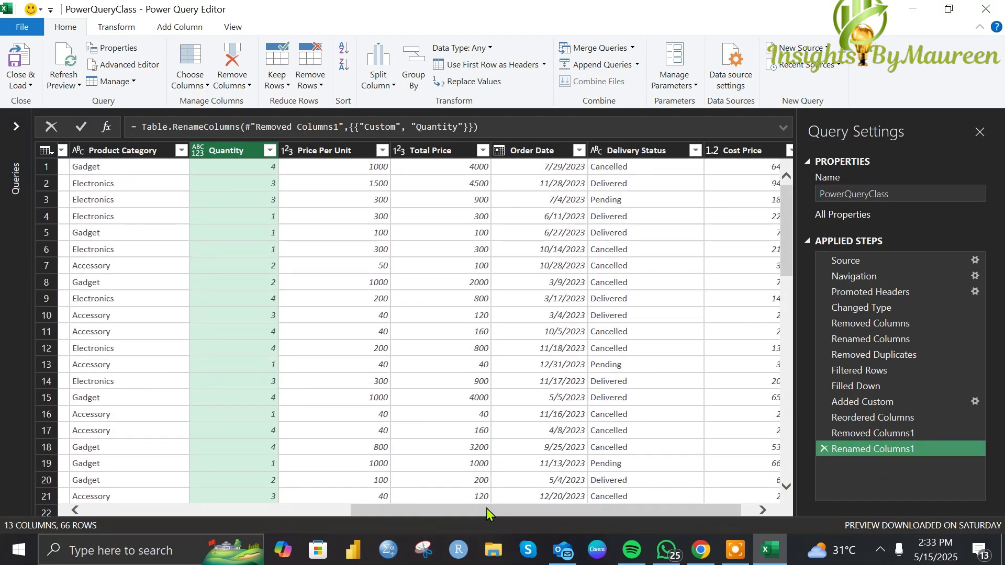
# - Replace the value F with Female in the Gender column, matching entire cell contents
pyautogui.moveTo(486, 508); pyautogui.dragTo(191, 536)
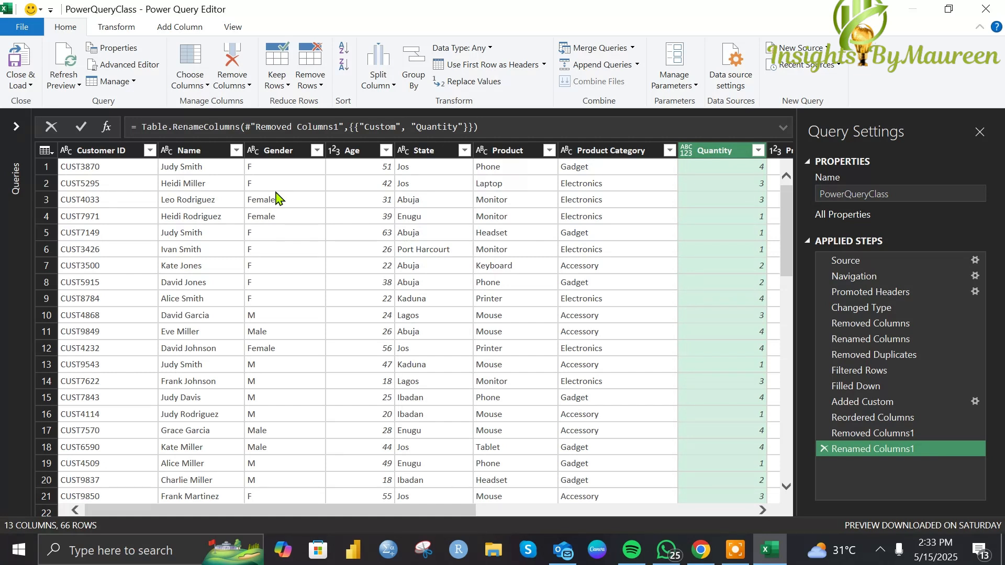
pyautogui.click(288, 150)
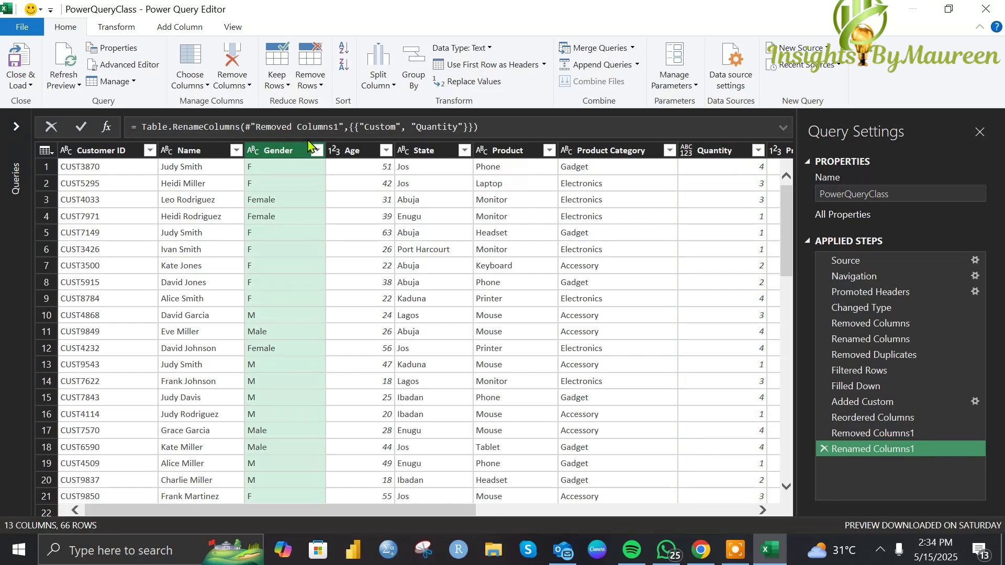
pyautogui.click(116, 27)
pyautogui.click(325, 48)
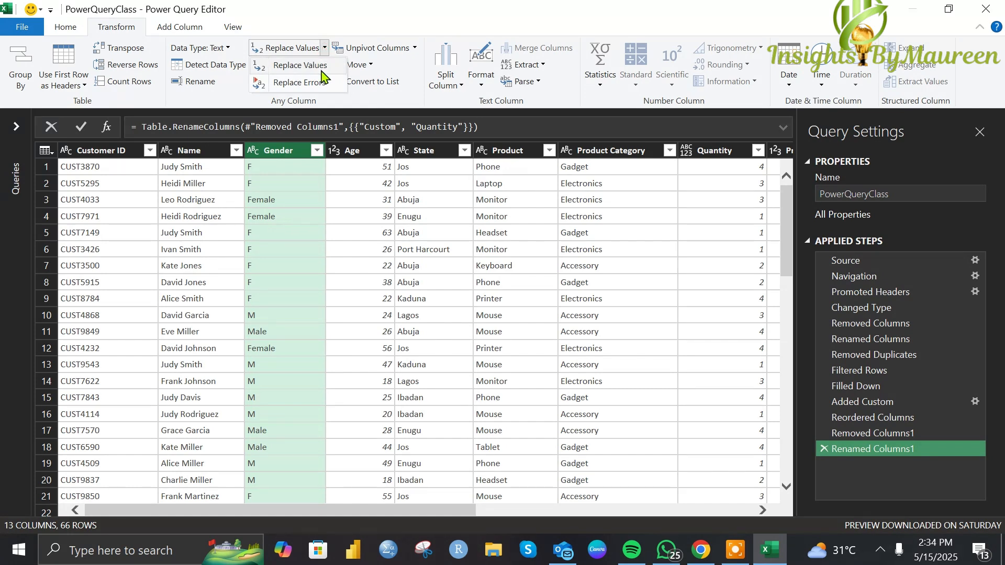
pyautogui.click(320, 66)
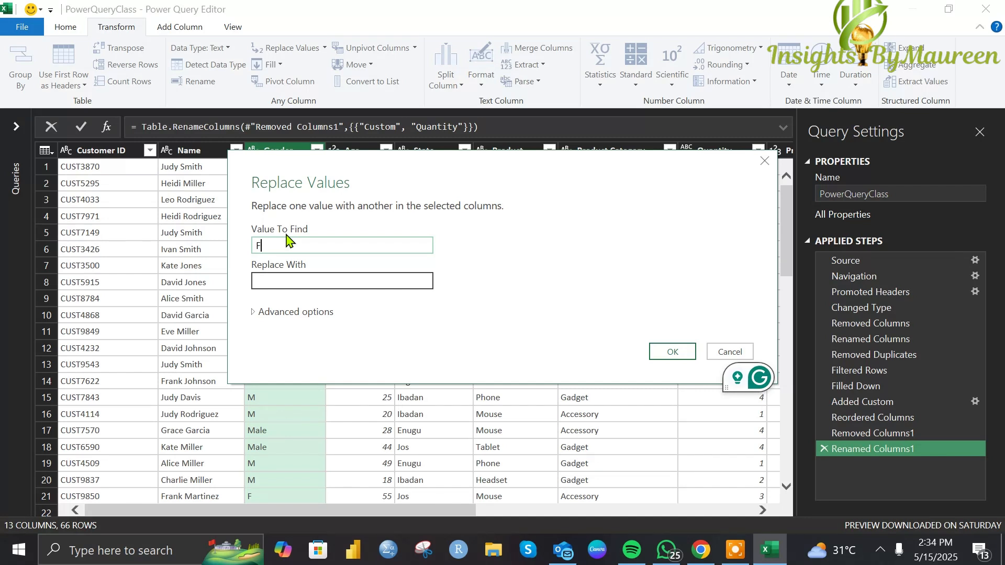
pyautogui.click(296, 281)
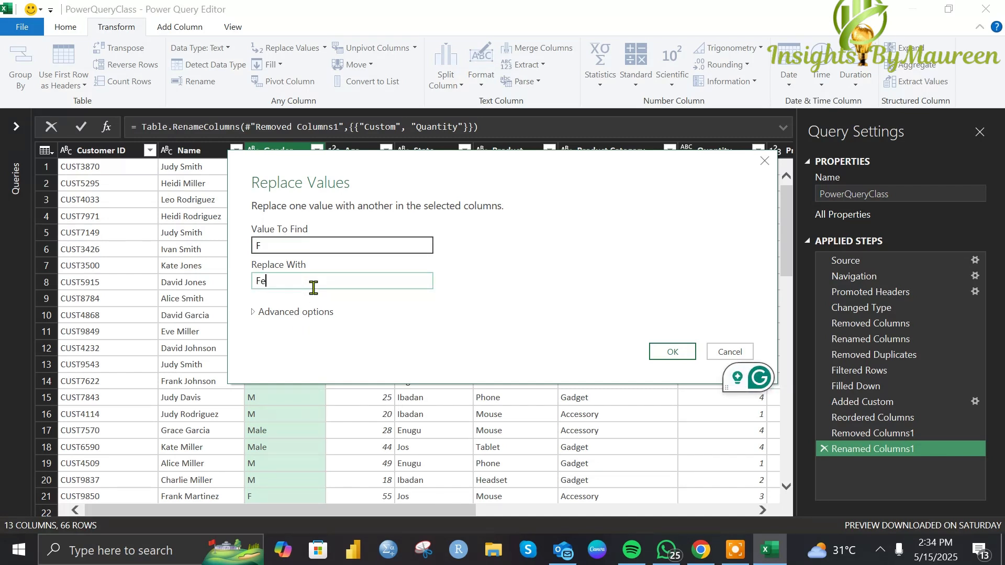
pyautogui.write('Female')
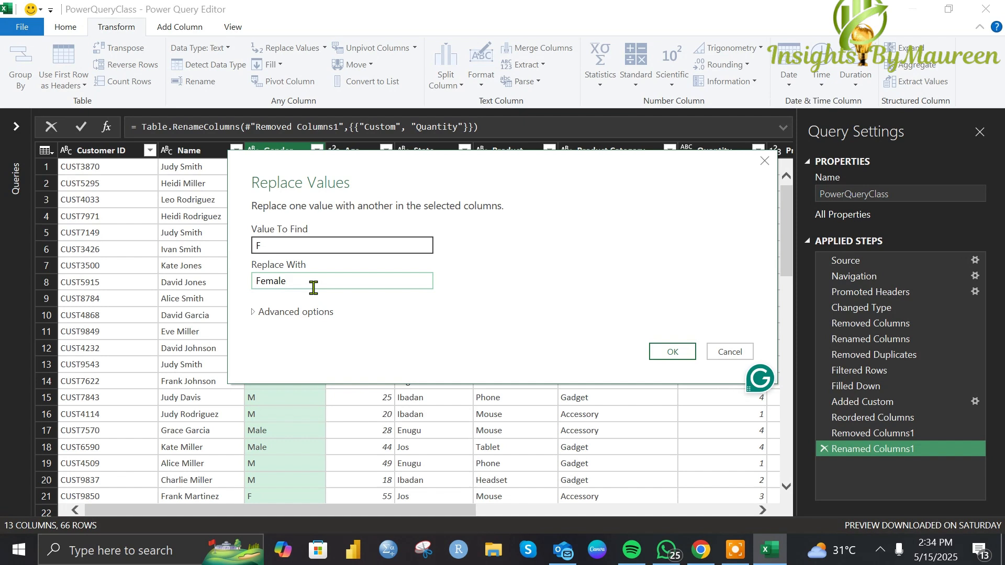
pyautogui.click(289, 311)
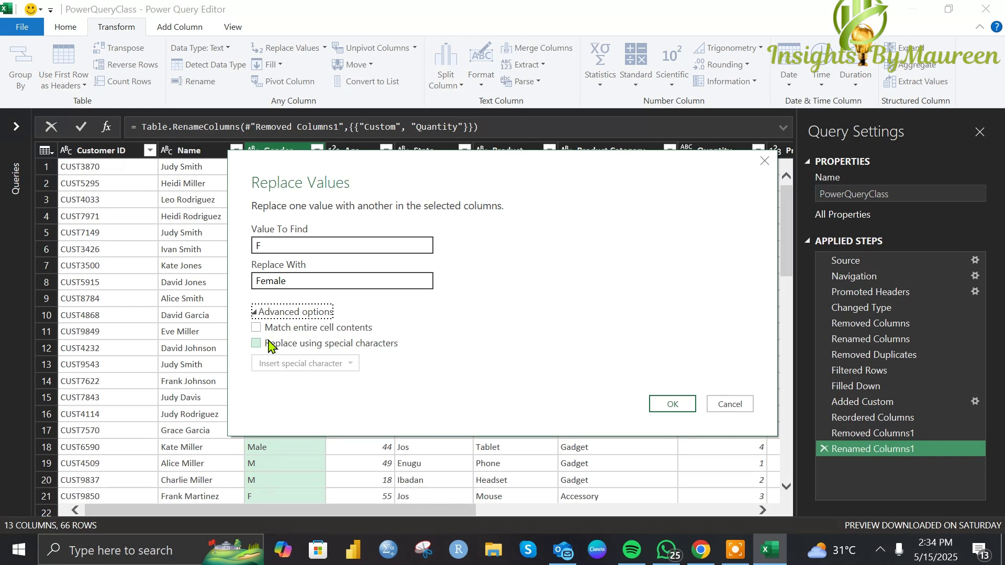
pyautogui.click(257, 328)
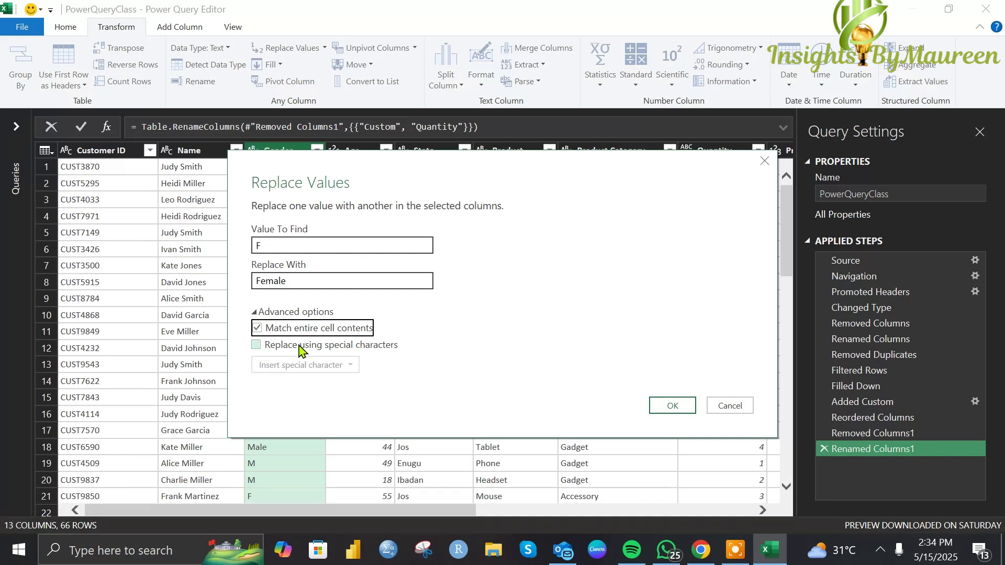
pyautogui.click(673, 406)
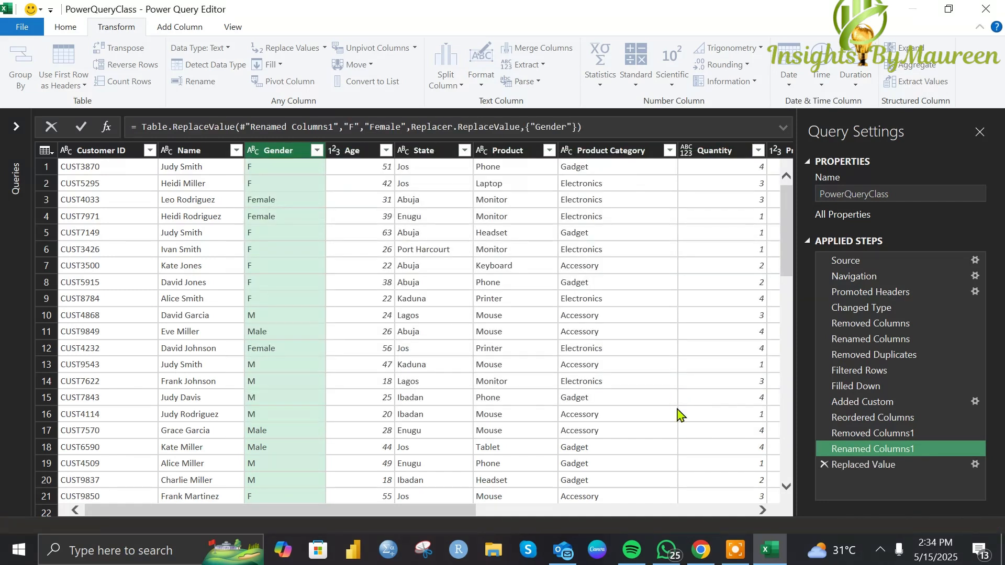
# - Replace the value M with Male in the Gender column, matching entire cell contents
pyautogui.scroll(-2, 314, 301)
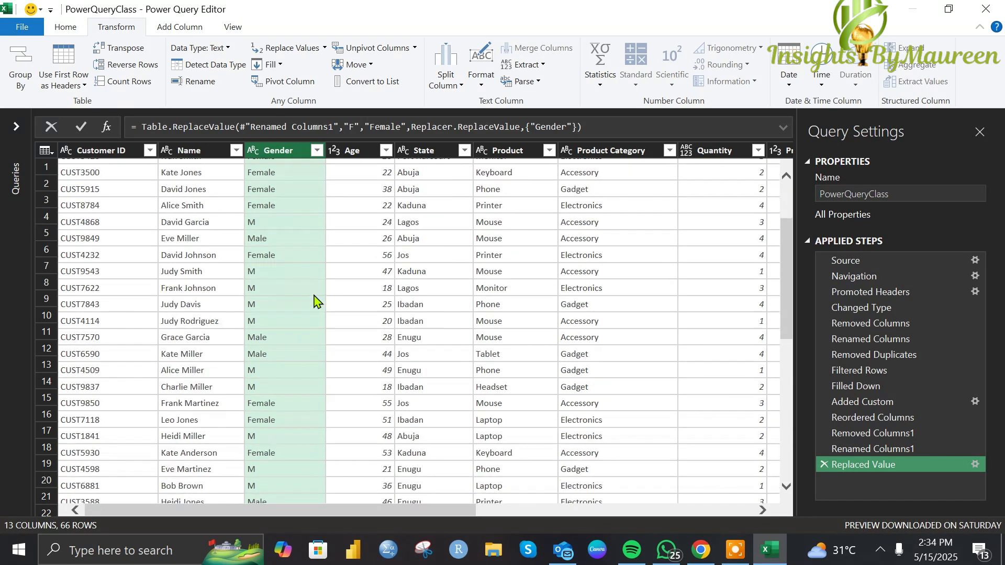
pyautogui.scroll(2, 299, 302)
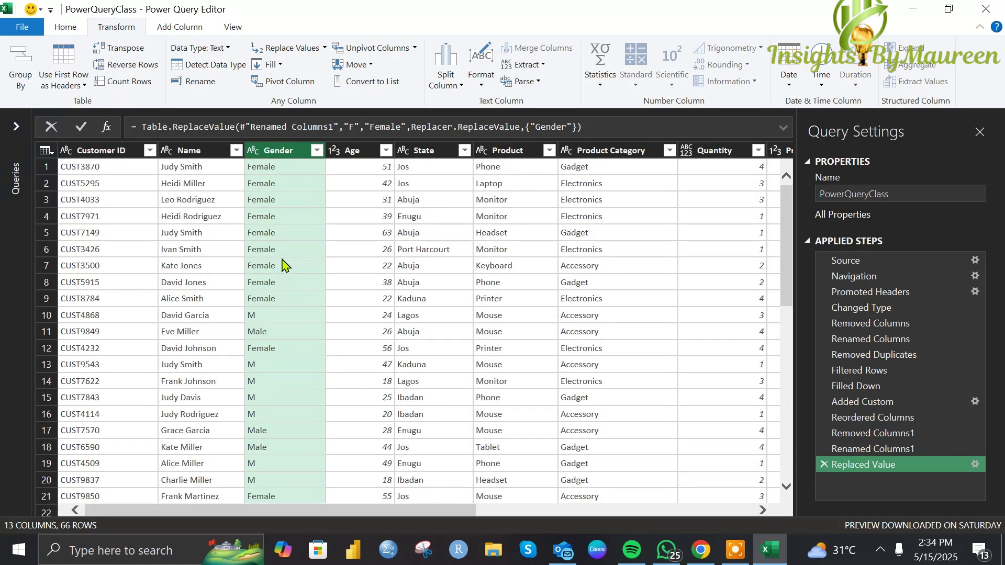
pyautogui.click(326, 48)
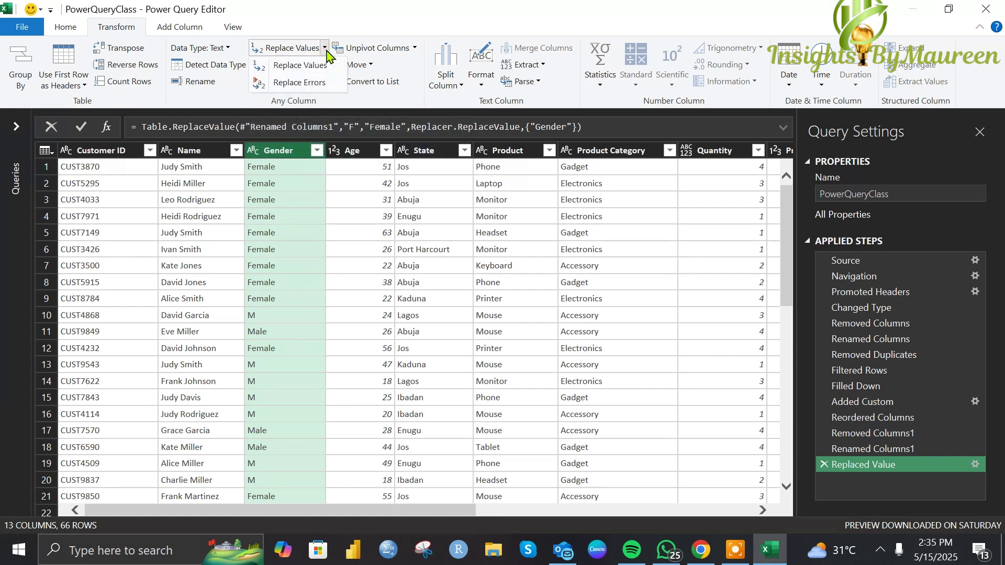
pyautogui.click(304, 70)
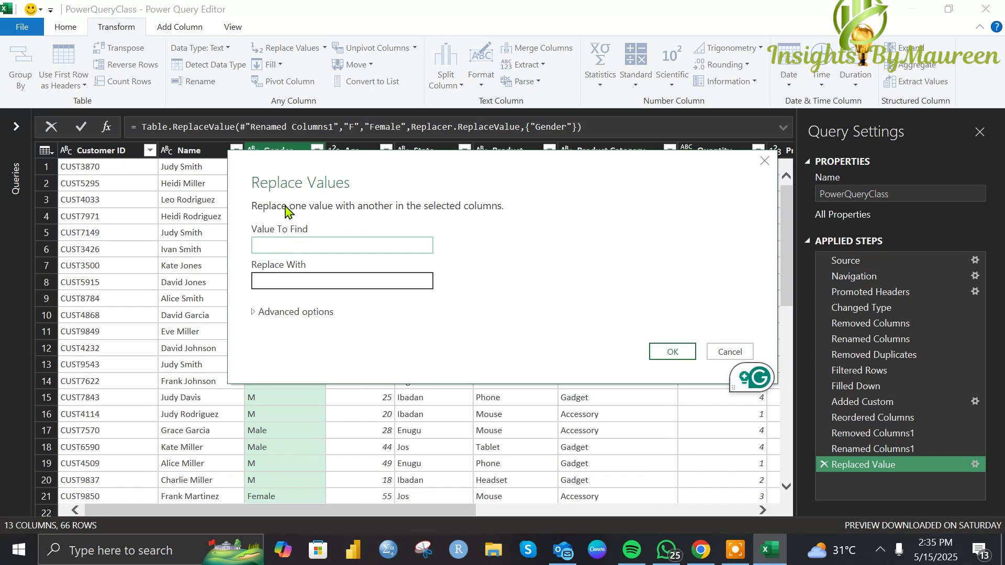
pyautogui.write('M')
pyautogui.click(298, 283)
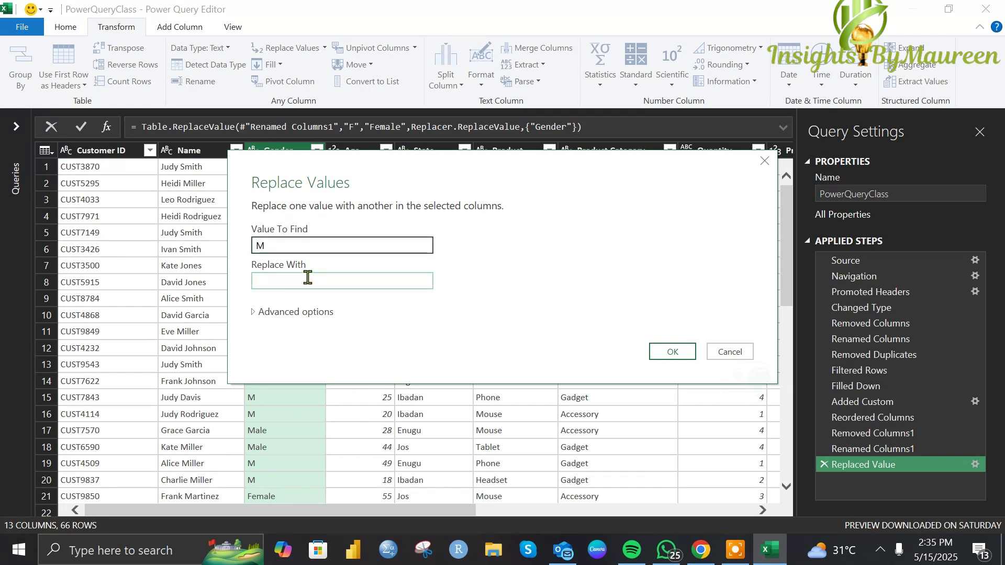
pyautogui.write('Males')
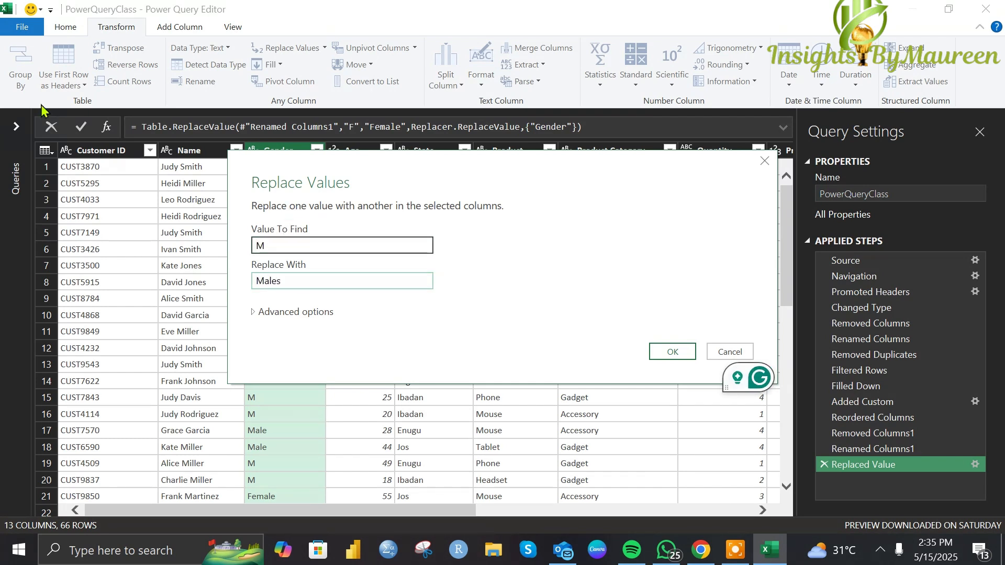
pyautogui.press('BackSpace')
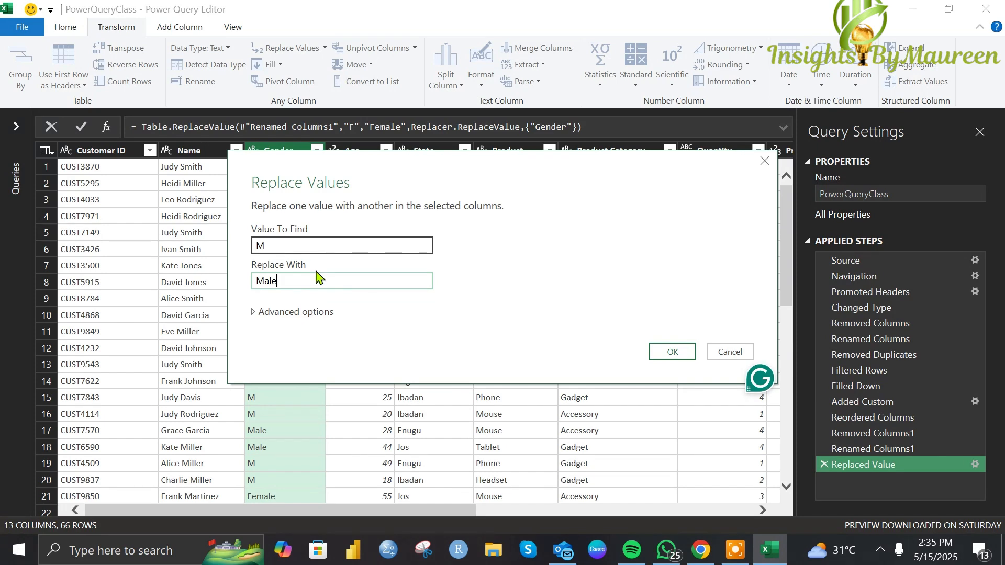
pyautogui.click(282, 312)
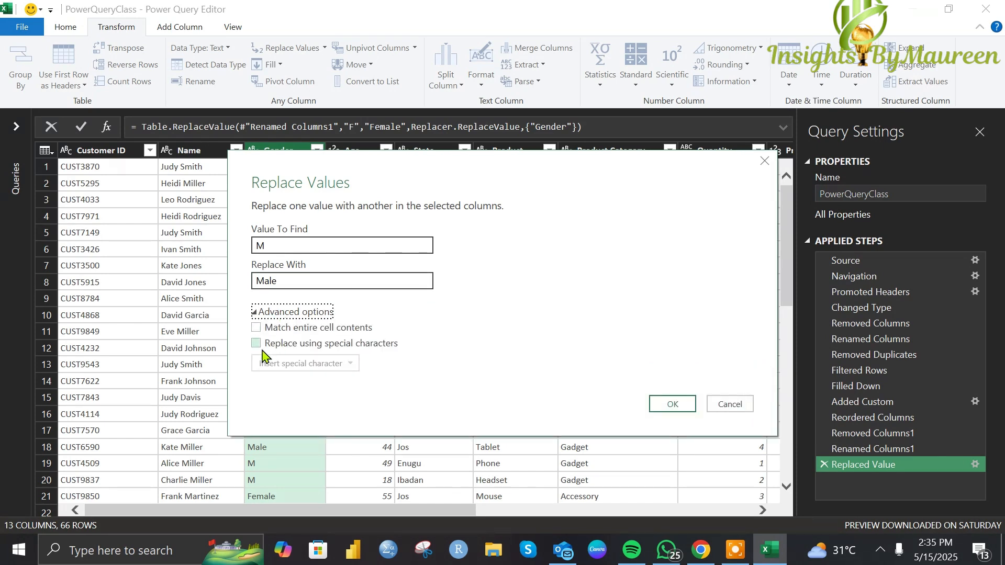
pyautogui.click(256, 328)
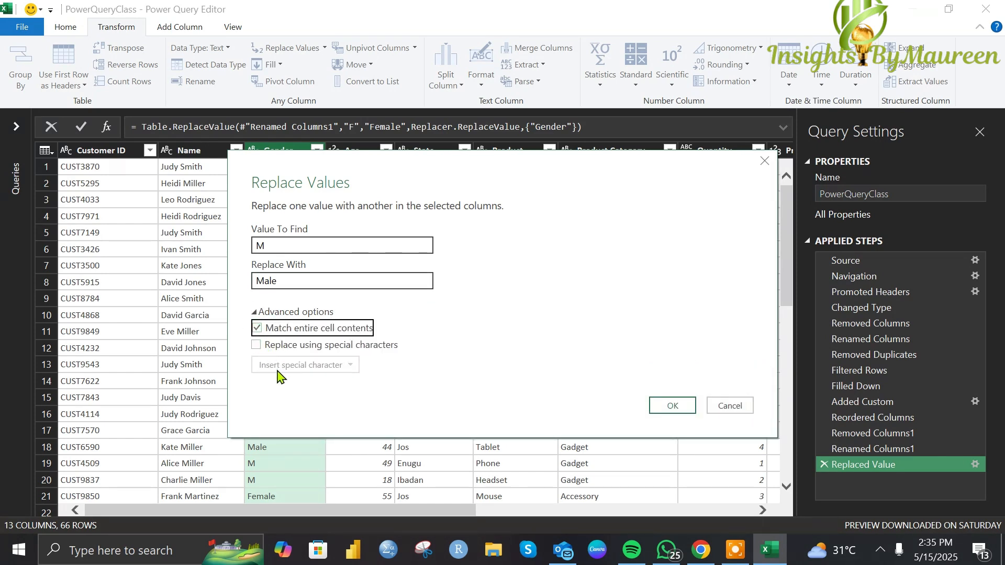
pyautogui.click(674, 407)
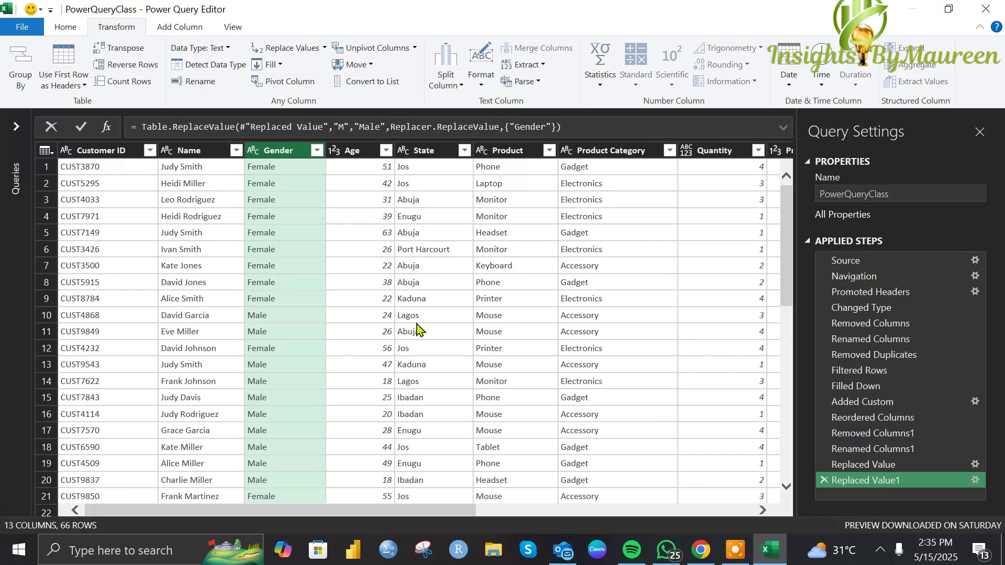
# - Examine the Gender values down the rows and check the remaining columns through Cost Price
pyautogui.scroll(-5, 296, 314)
pyautogui.scroll(5, 309, 272)
pyautogui.scroll(-3, 526, 222)
pyautogui.scroll(3, 531, 264)
pyautogui.moveTo(348, 512); pyautogui.dragTo(607, 496)
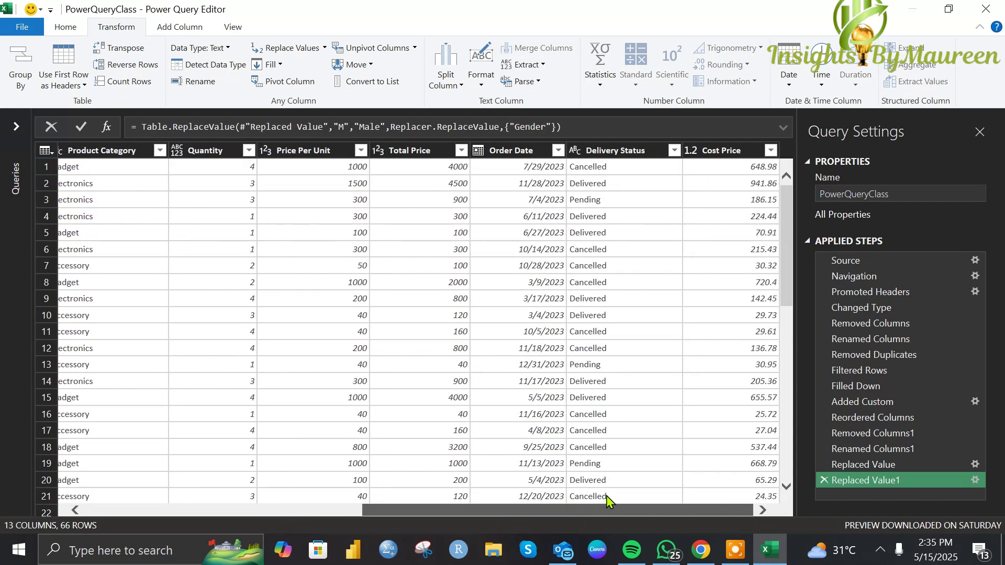
pyautogui.moveTo(682, 500); pyautogui.dragTo(343, 515)
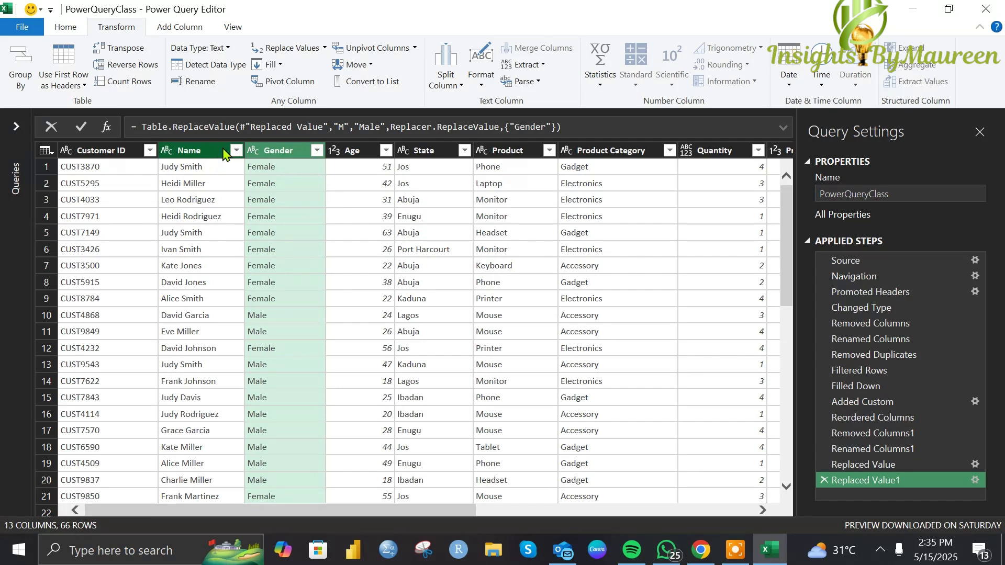
pyautogui.moveTo(329, 510); pyautogui.dragTo(707, 474)
pyautogui.moveTo(601, 510); pyautogui.dragTo(316, 510)
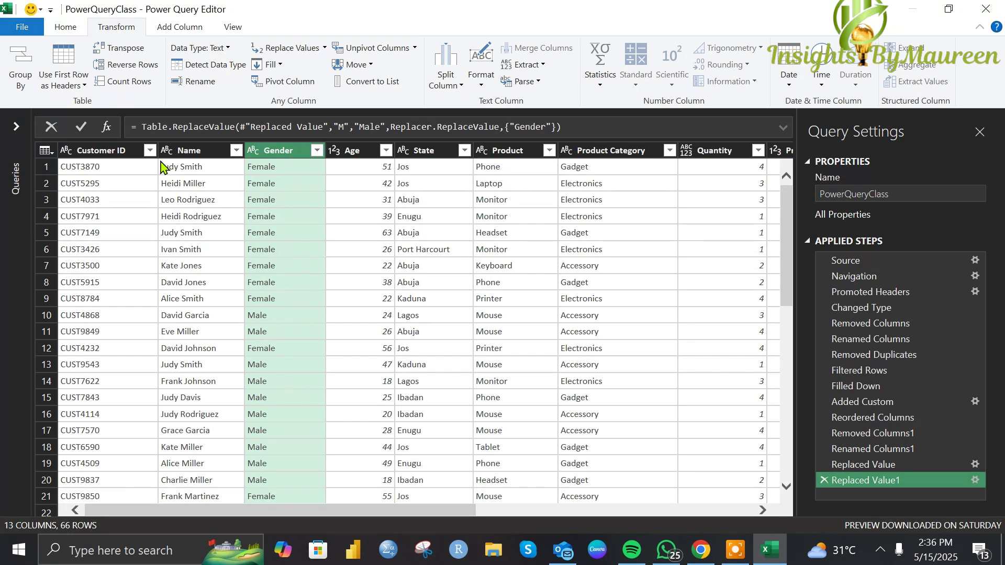
# - Split the Name column by the Space delimiter at each occurrence into 2 columns
pyautogui.click(197, 150)
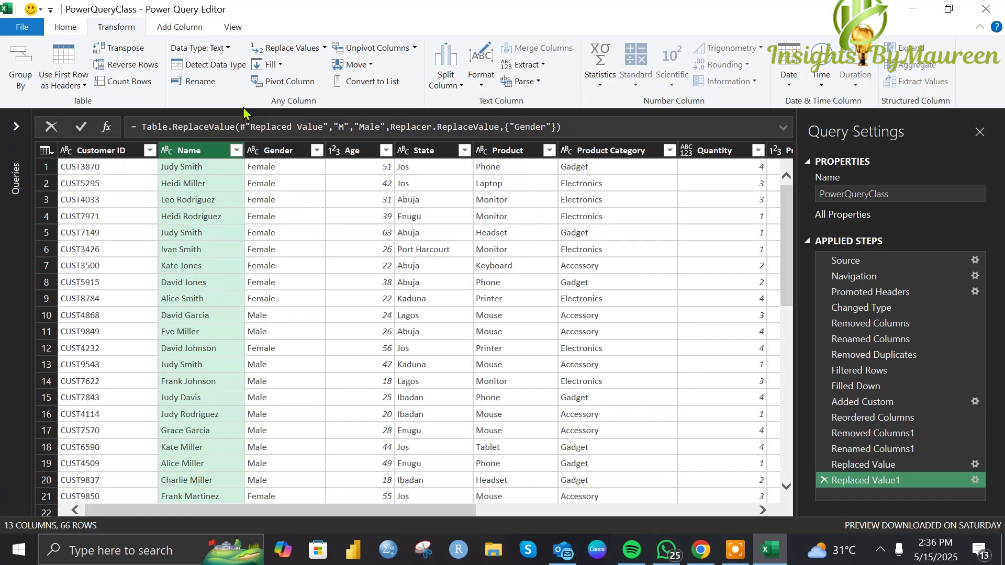
pyautogui.scroll(1, 243, 108)
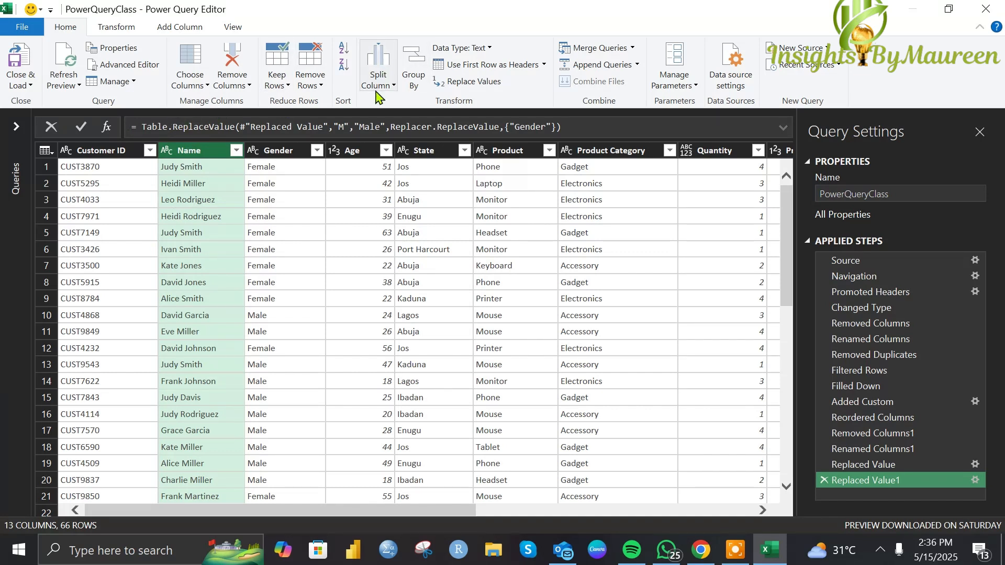
pyautogui.click(392, 88)
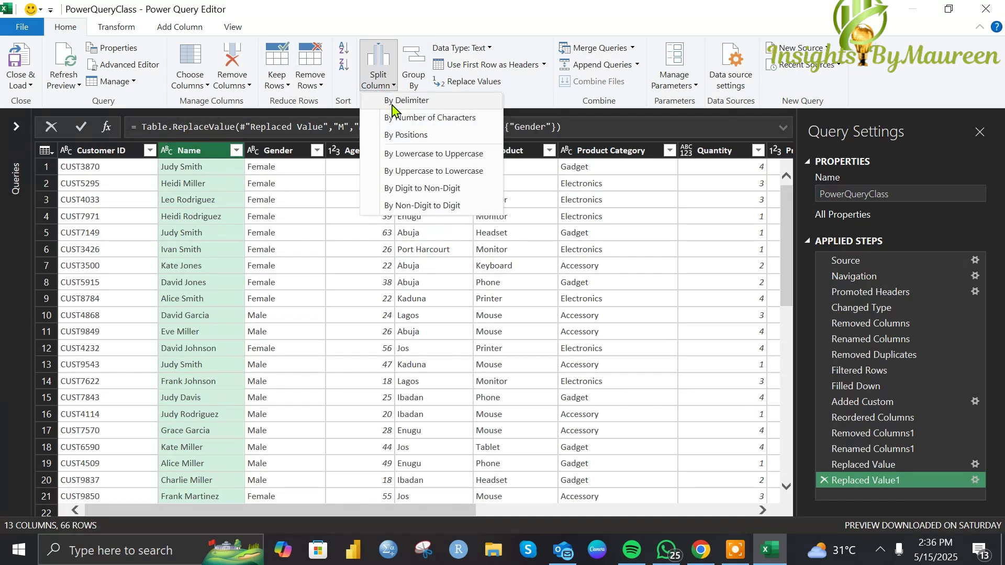
pyautogui.click(399, 101)
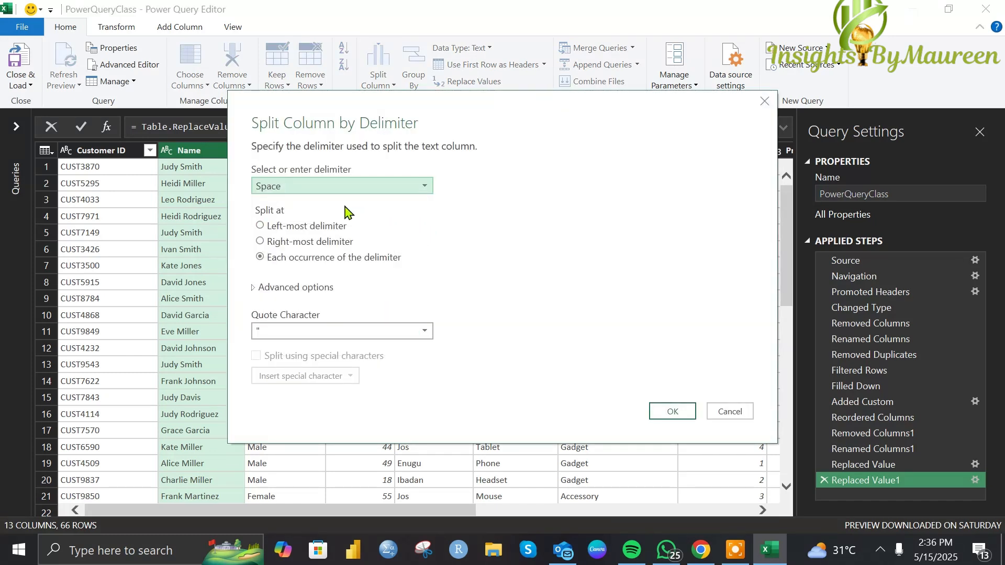
pyautogui.click(426, 187)
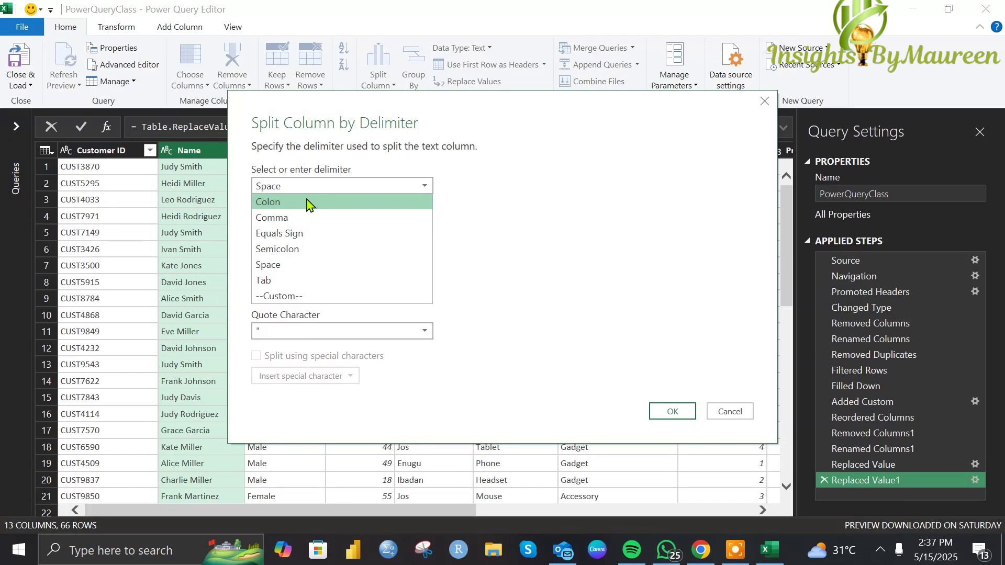
pyautogui.click(393, 186)
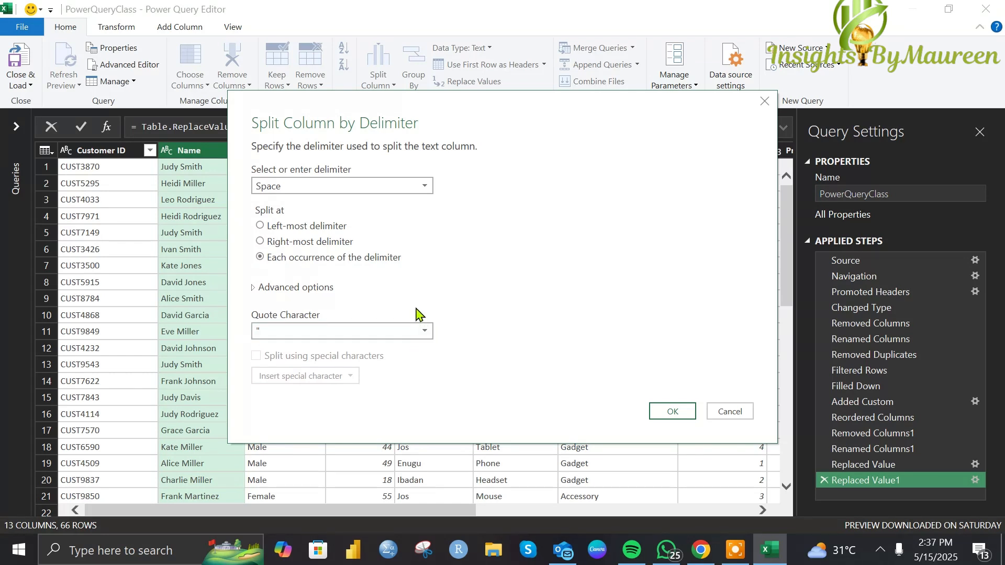
pyautogui.click(303, 292)
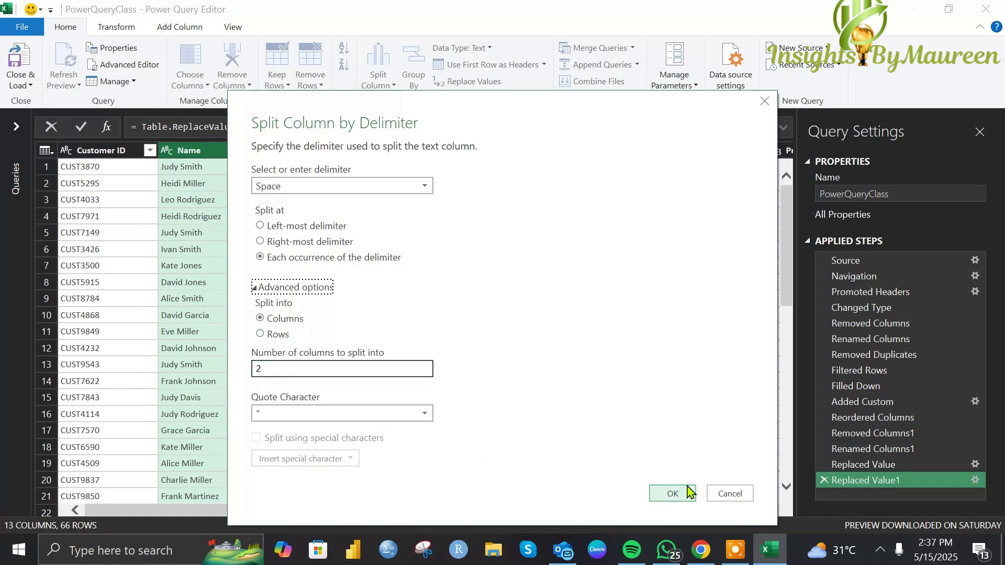
pyautogui.click(669, 494)
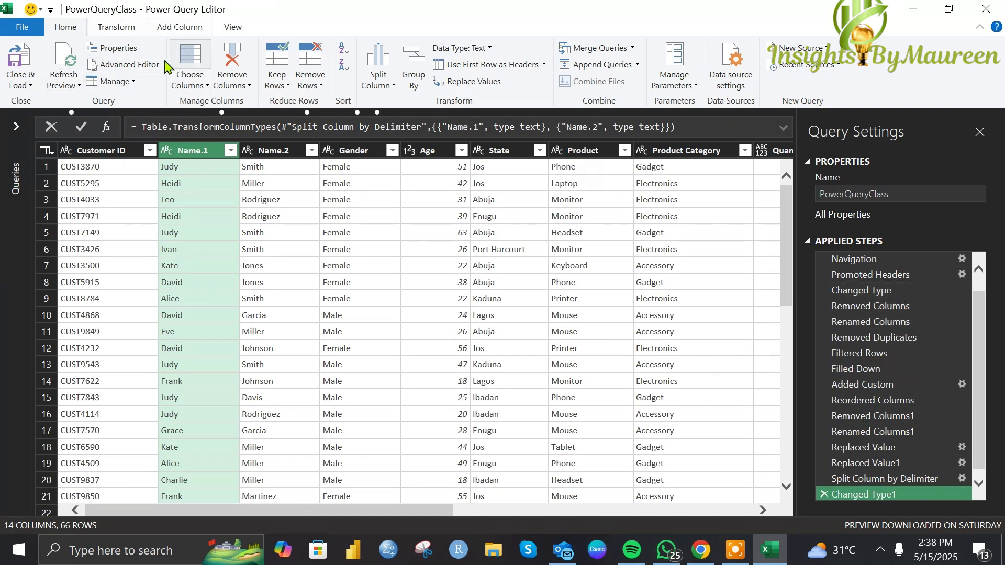
pyautogui.click(135, 65)
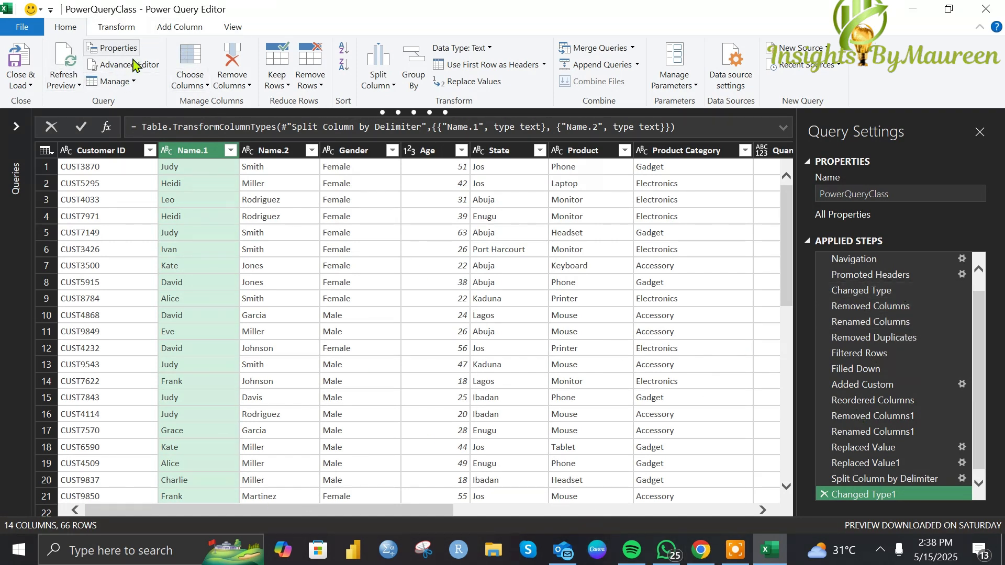
pyautogui.click(131, 28)
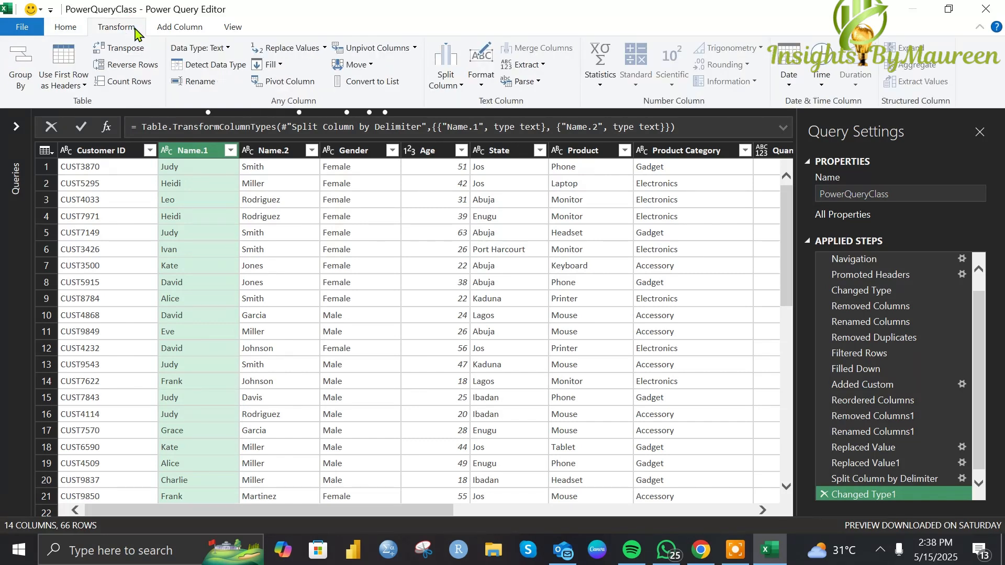
pyautogui.click(481, 84)
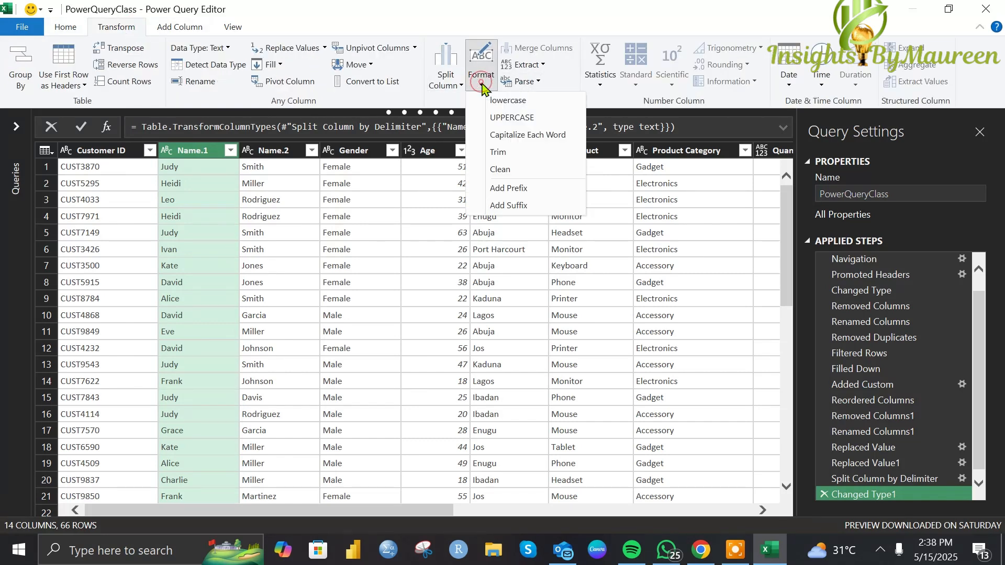
pyautogui.click(450, 99)
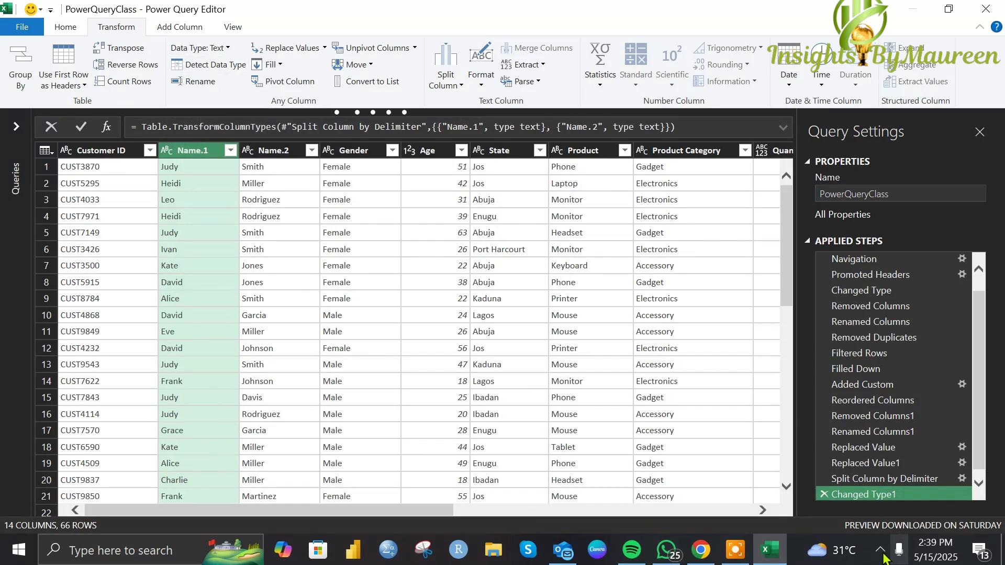
pyautogui.moveTo(737, 552)
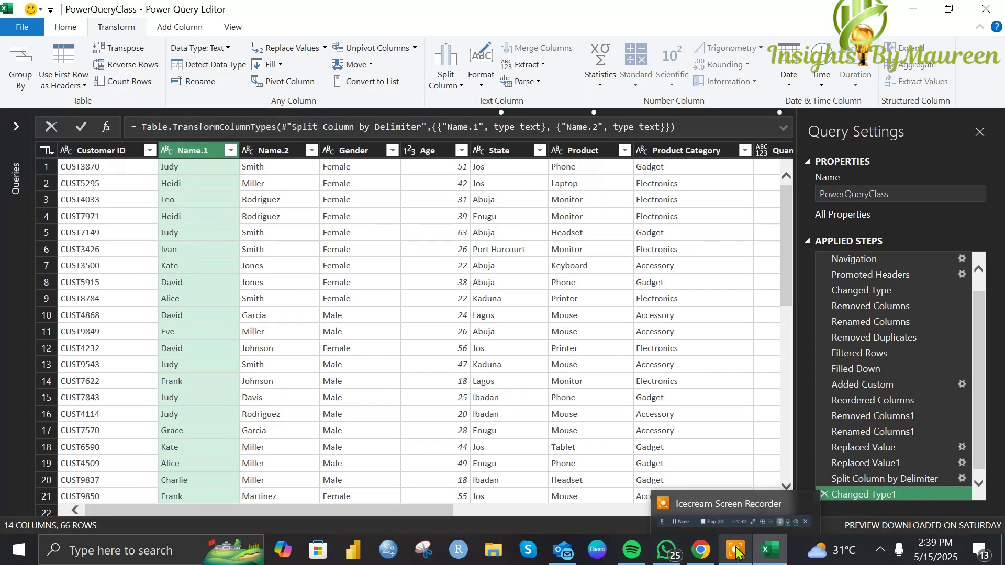
pyautogui.moveTo(746, 511)
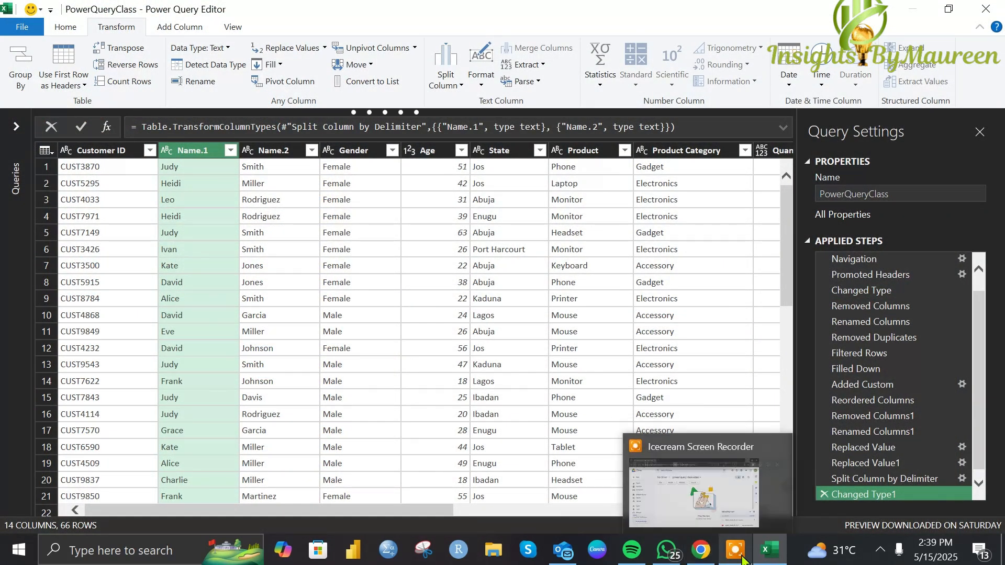
pyautogui.click(741, 558)
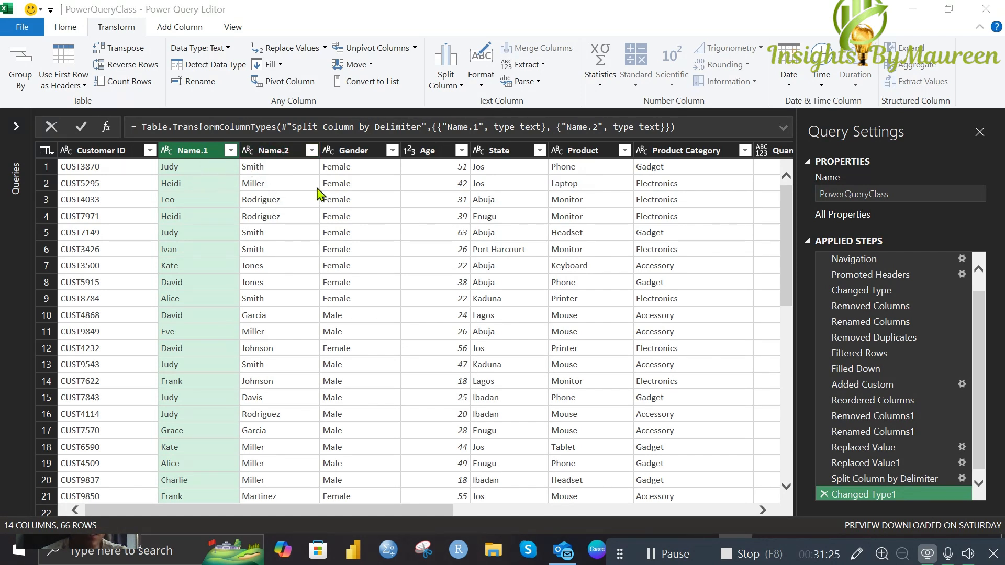
# - Merge the Name.1 and Name.2 columns with a Space separator into a single column called Name
pyautogui.keyDown('ctrl'); pyautogui.click(280, 151); pyautogui.keyUp('ctrl')
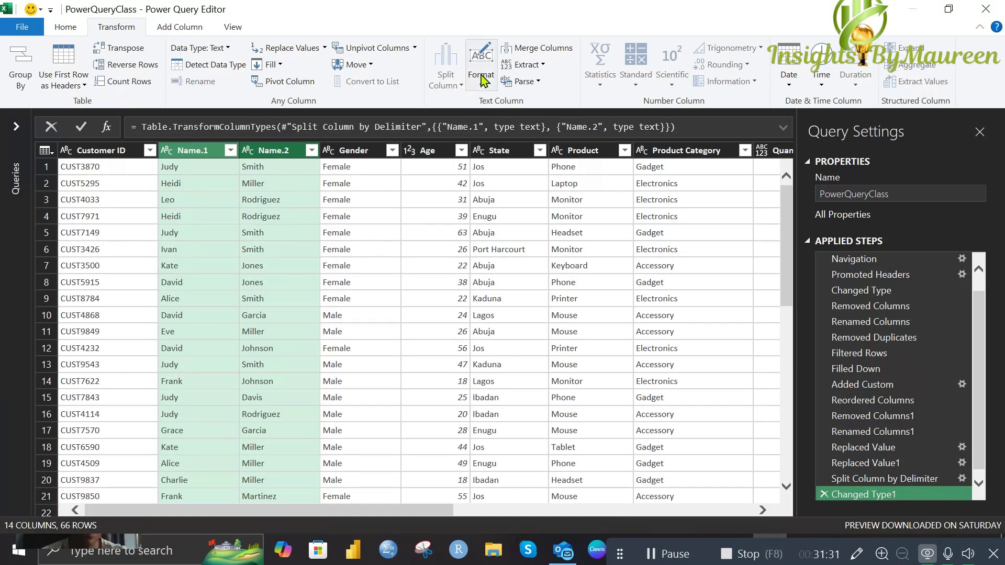
pyautogui.click(528, 52)
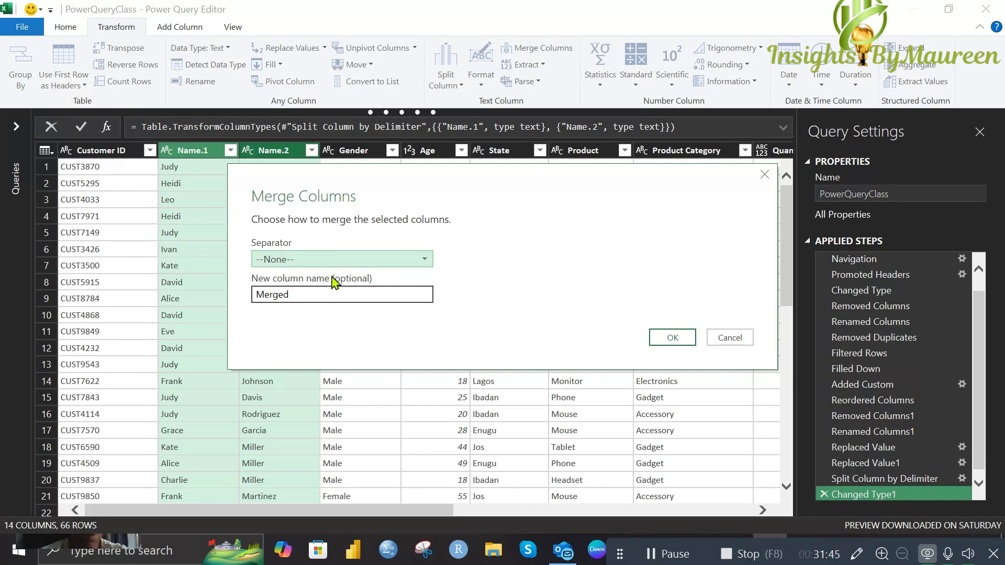
pyautogui.click(424, 259)
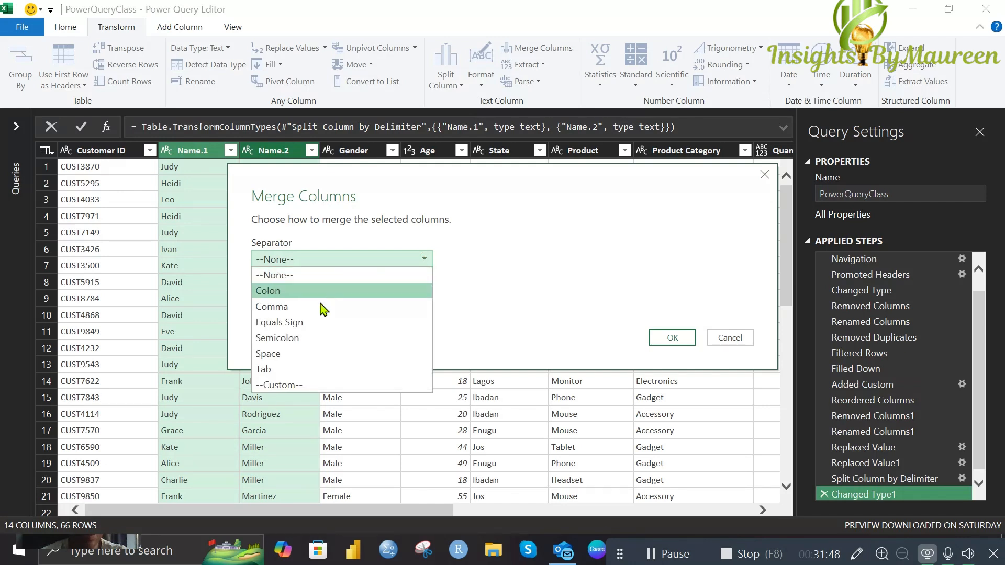
pyautogui.click(295, 353)
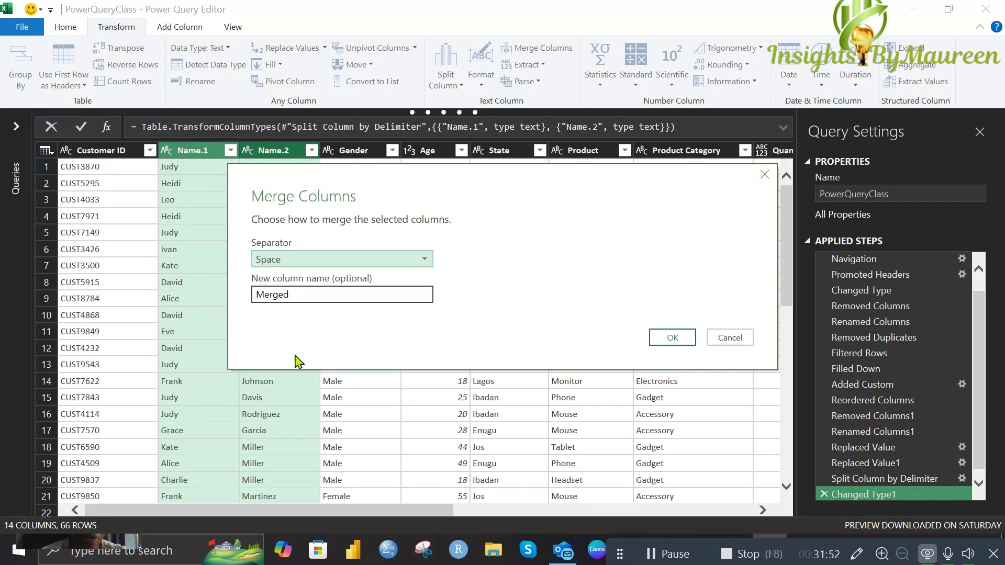
pyautogui.click(300, 296)
pyautogui.press('BackSpace')
pyautogui.press('BackSpace')
pyautogui.press('BackSpace')
pyautogui.press('BackSpace')
pyautogui.press('BackSpace')
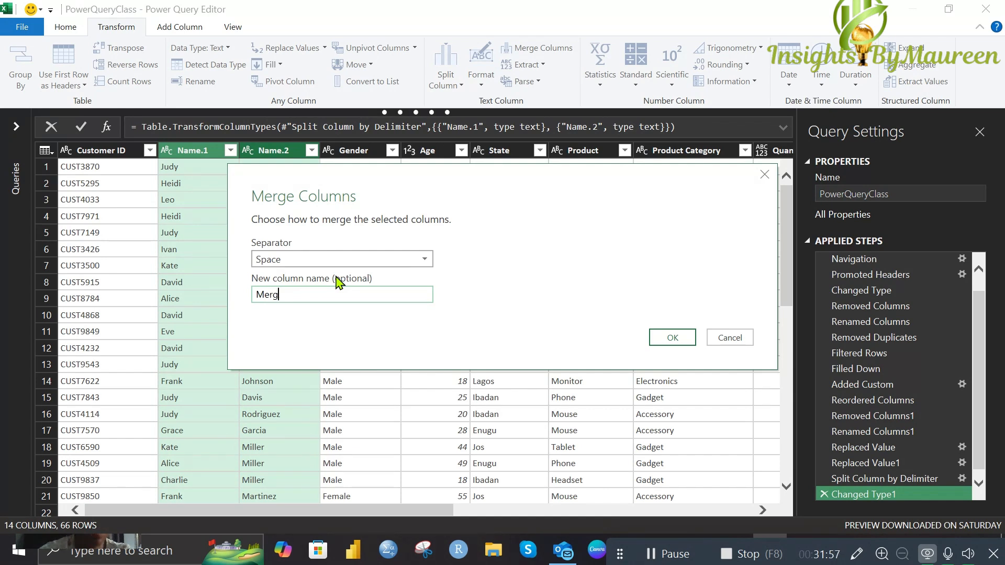
pyautogui.write('N')
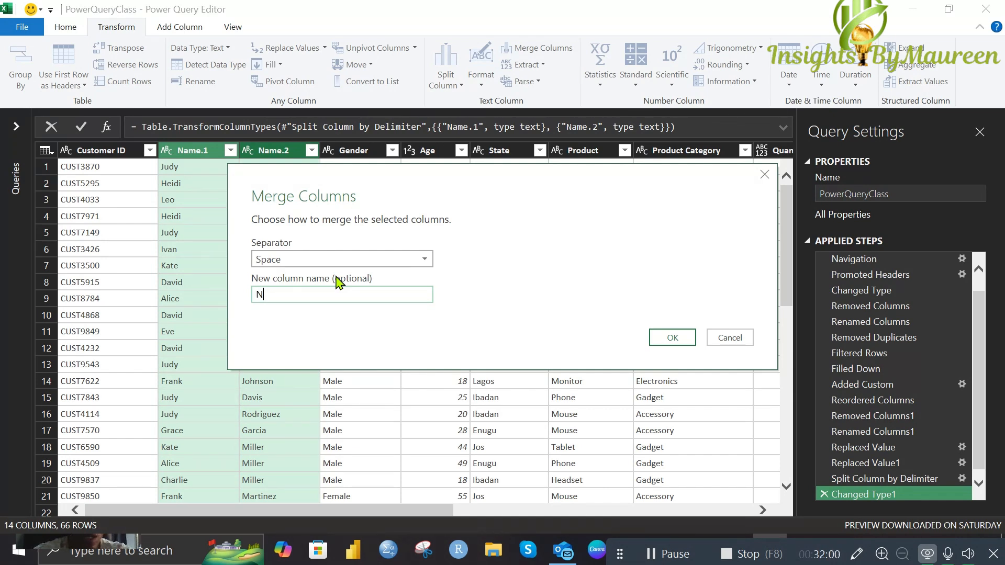
pyautogui.write('ames')
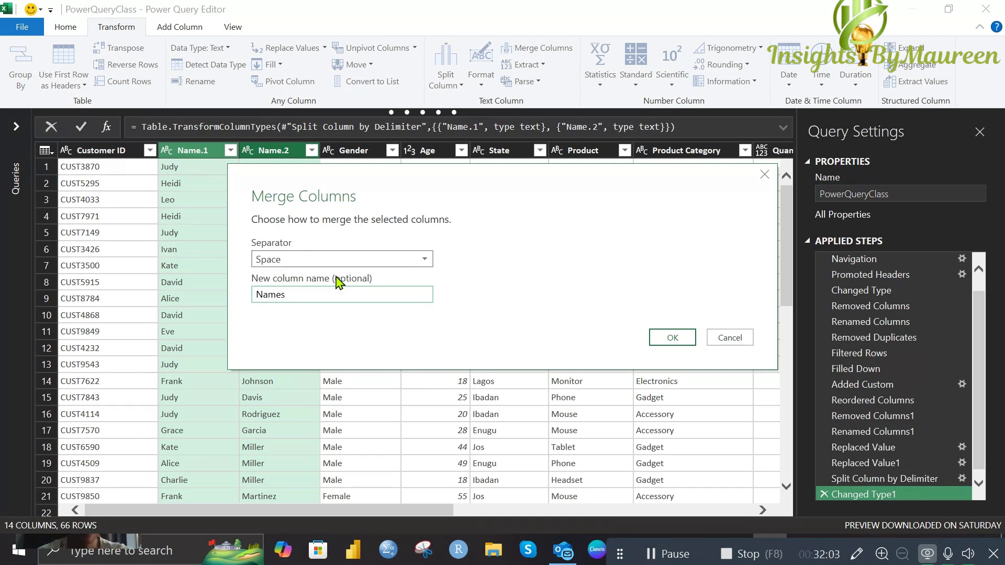
pyautogui.press('BackSpace')
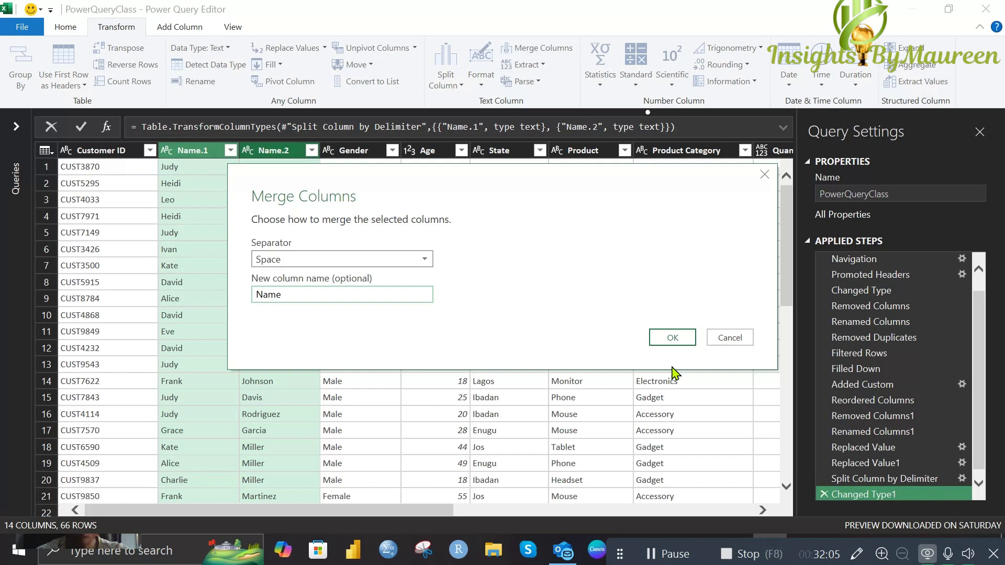
pyautogui.click(667, 338)
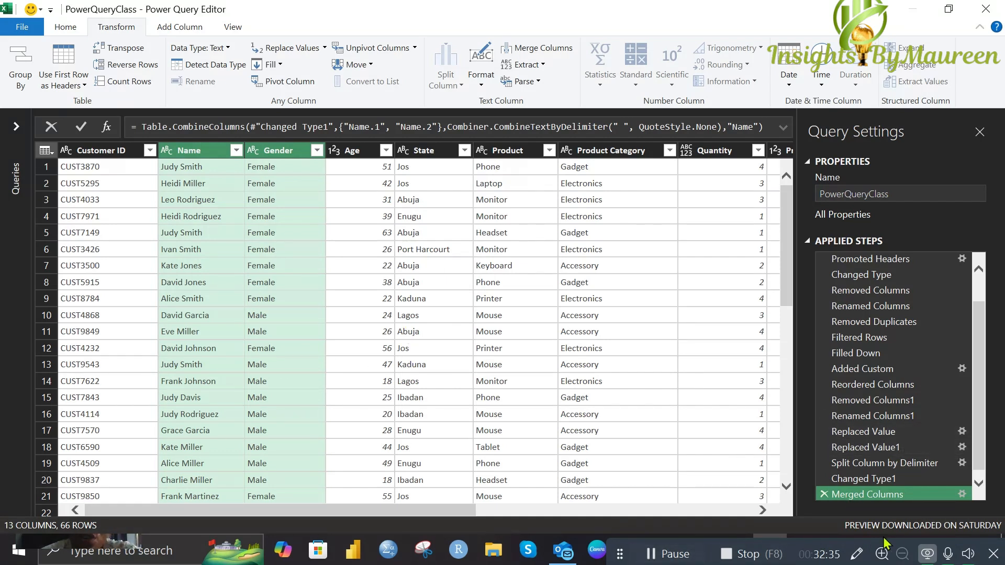
pyautogui.click(953, 553)
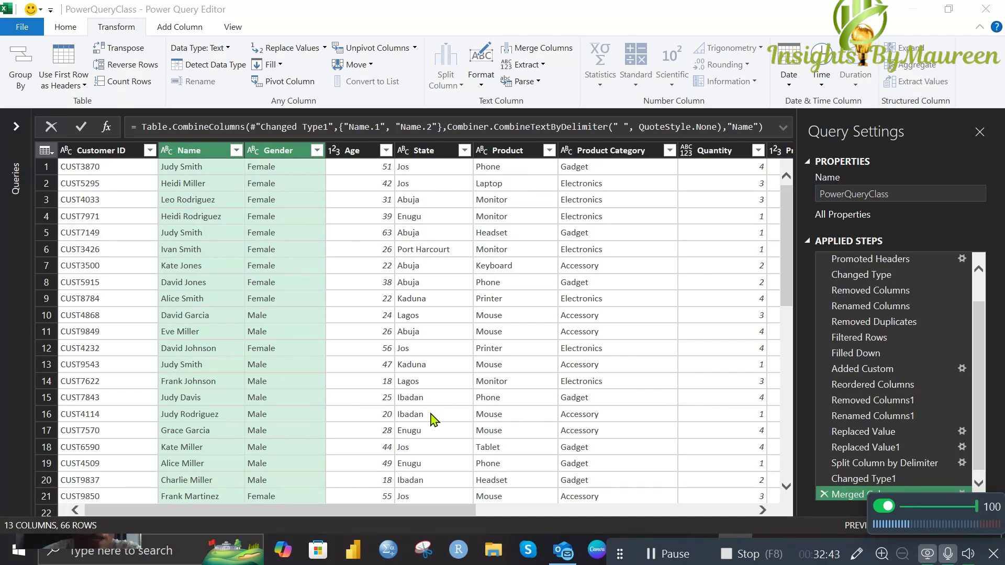
pyautogui.click(948, 554)
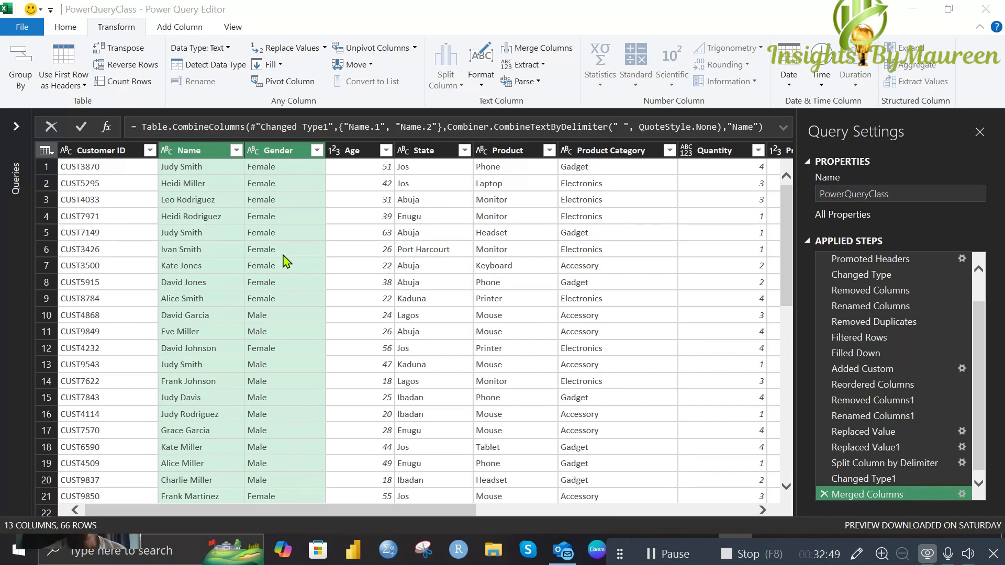
# - Examine the merged table's rows and check the distinct values in the State and Product Category columns for inconsistencies
pyautogui.click(95, 151)
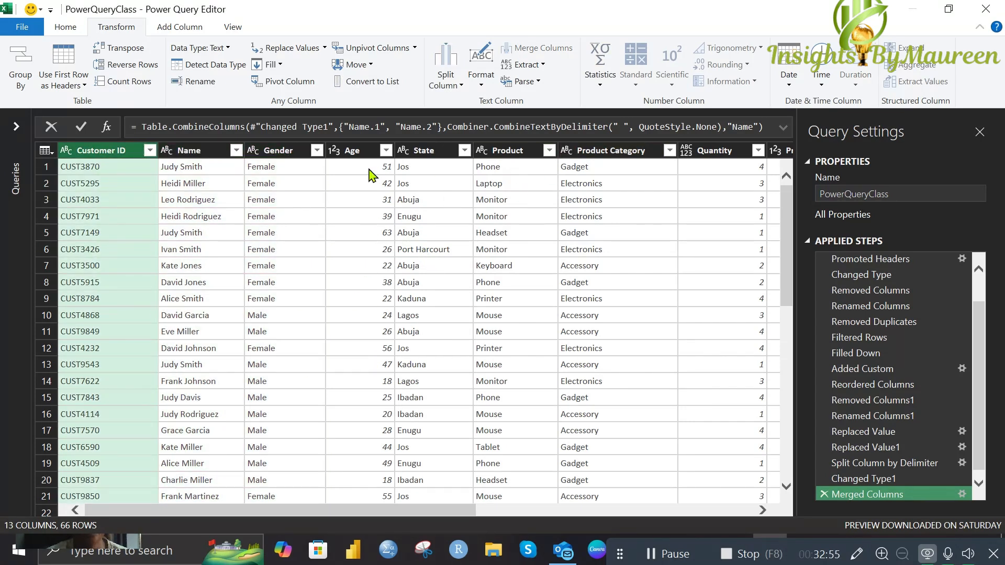
pyautogui.moveTo(348, 514); pyautogui.dragTo(251, 445)
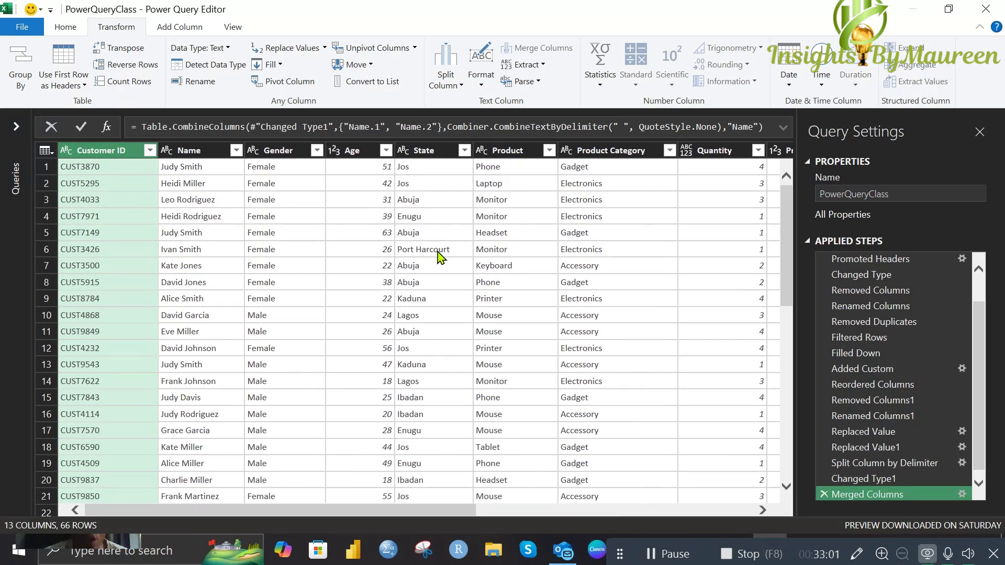
pyautogui.scroll(-4, 431, 303)
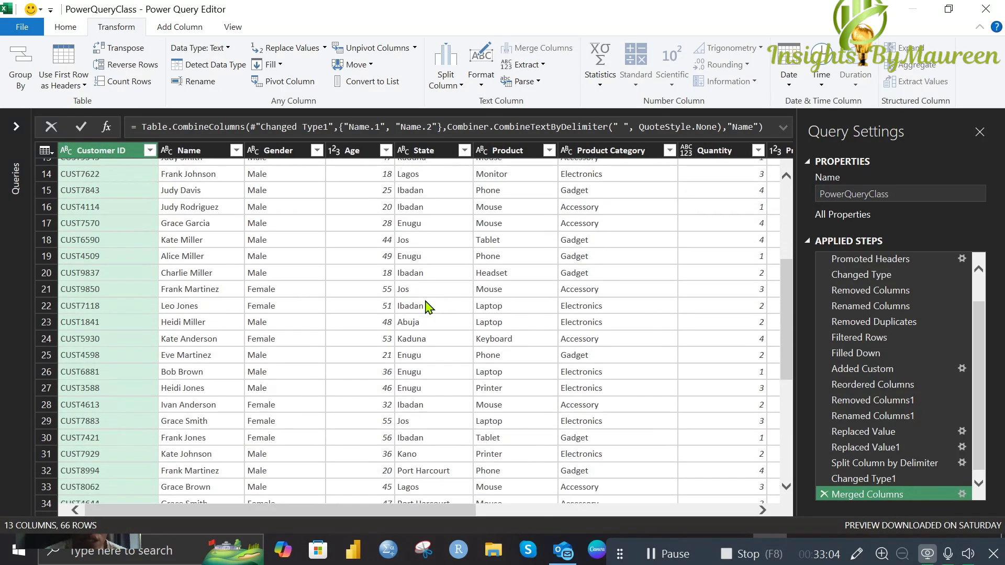
pyautogui.scroll(4, 426, 306)
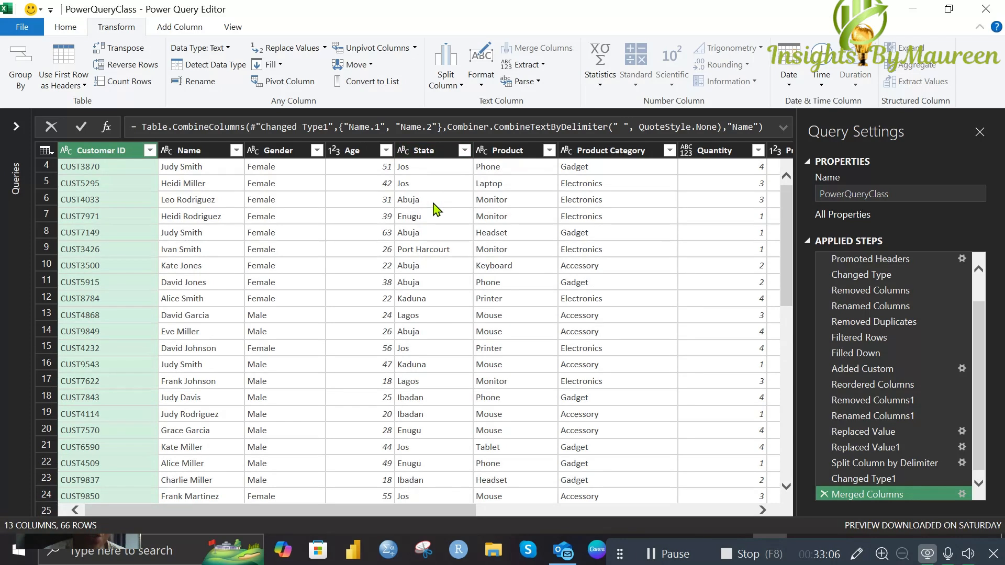
pyautogui.click(464, 151)
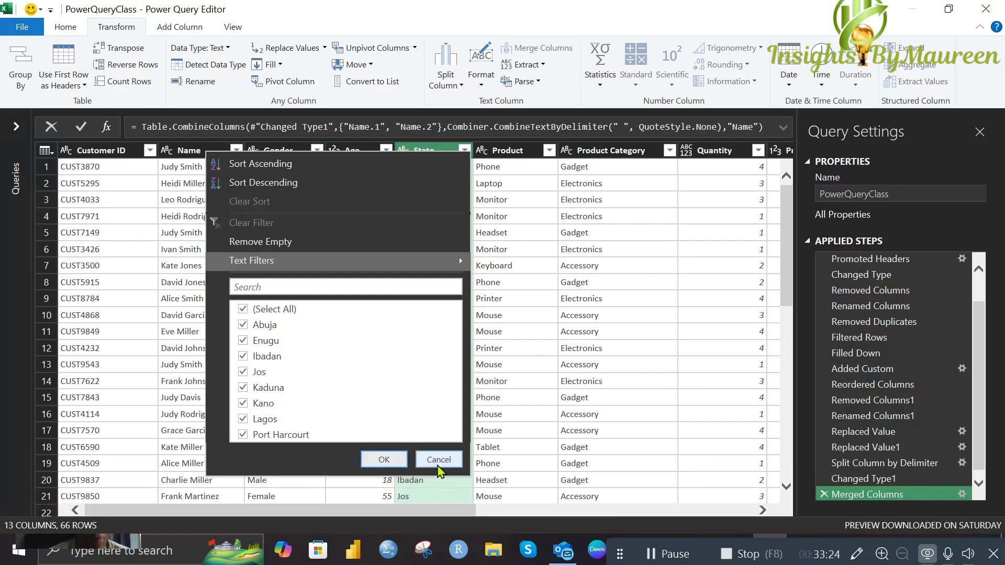
pyautogui.click(443, 460)
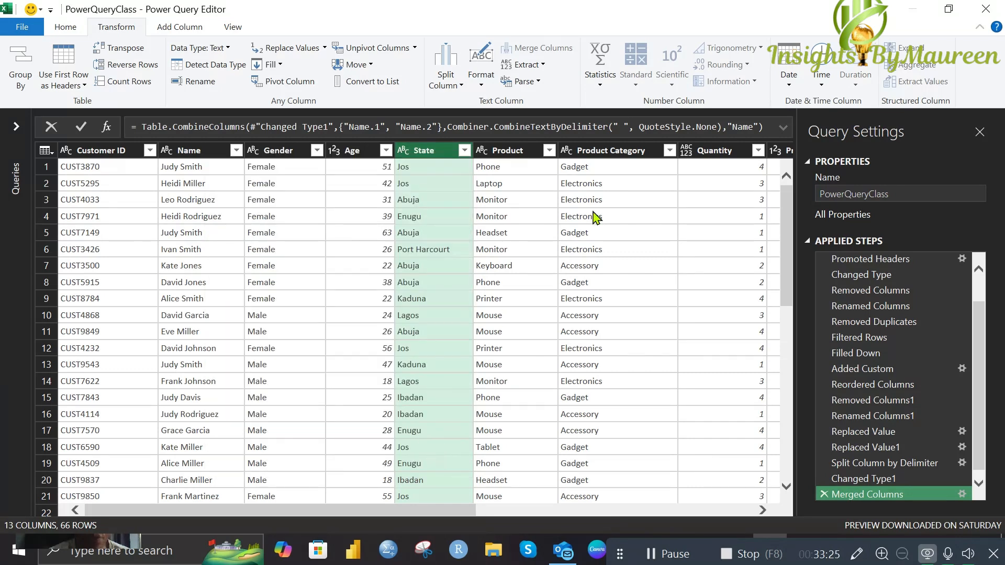
pyautogui.click(669, 150)
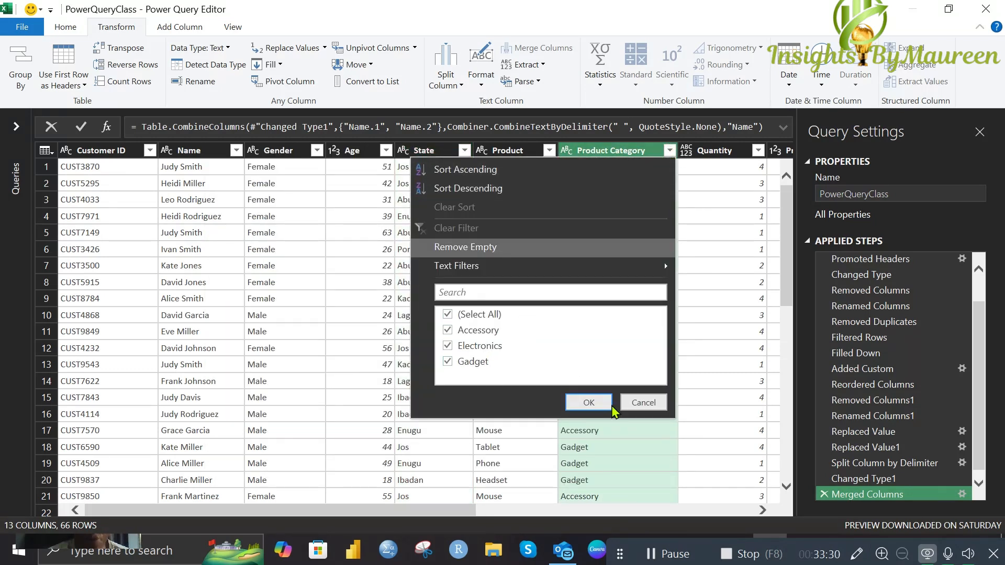
pyautogui.click(643, 404)
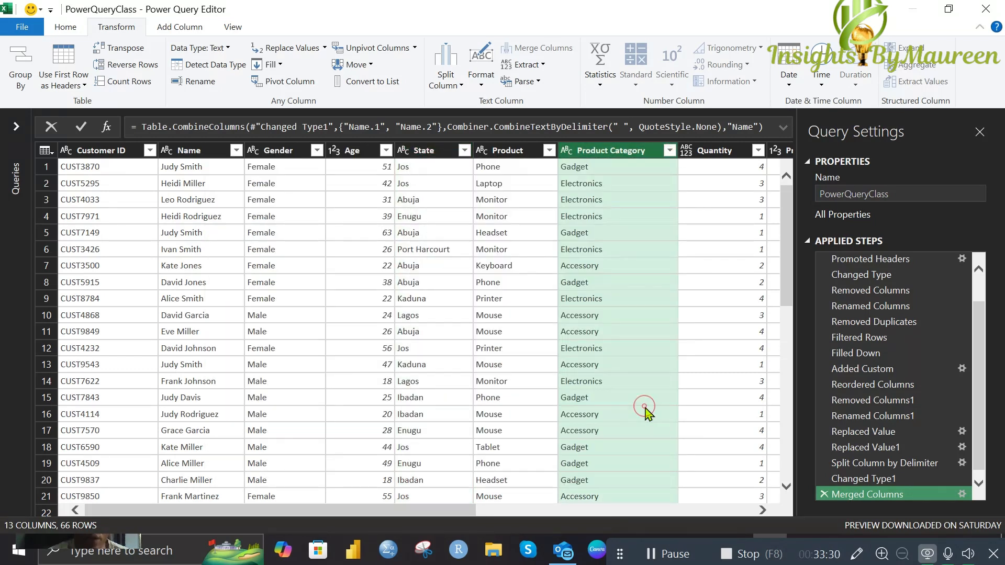
# - Check the distinct values in the Product, Gender and Name columns and review the remaining columns through Cost Price
pyautogui.click(549, 150)
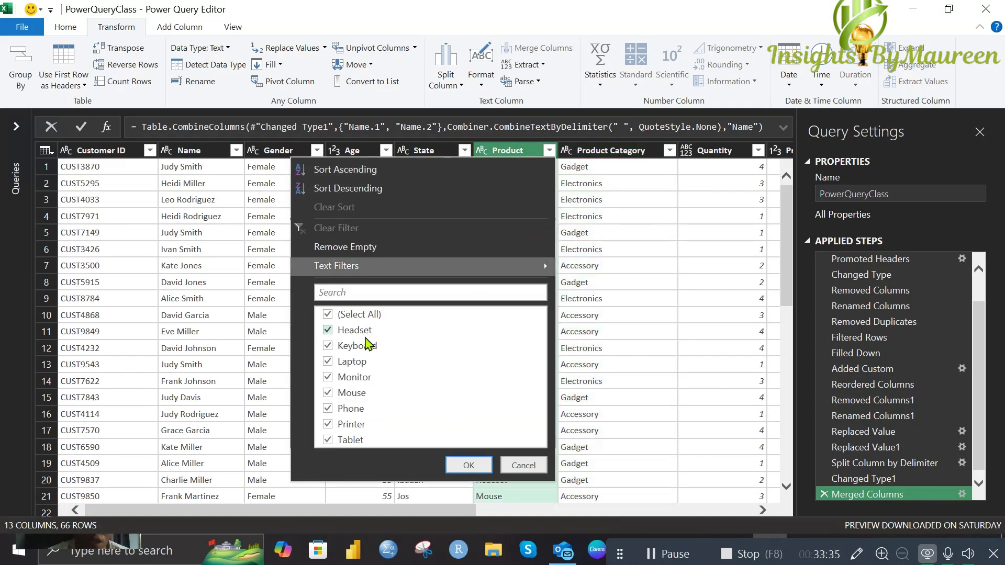
pyautogui.click(523, 465)
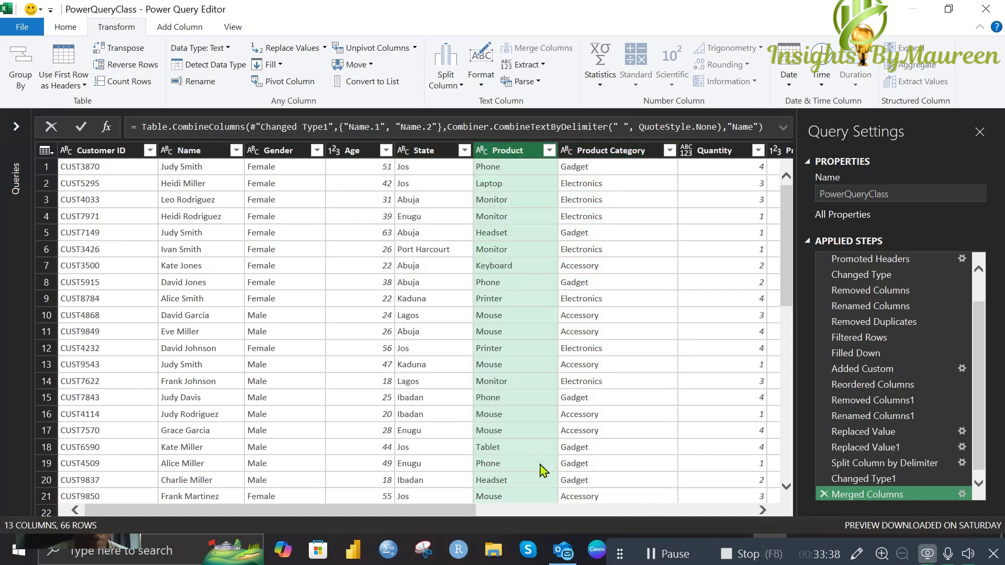
pyautogui.click(317, 150)
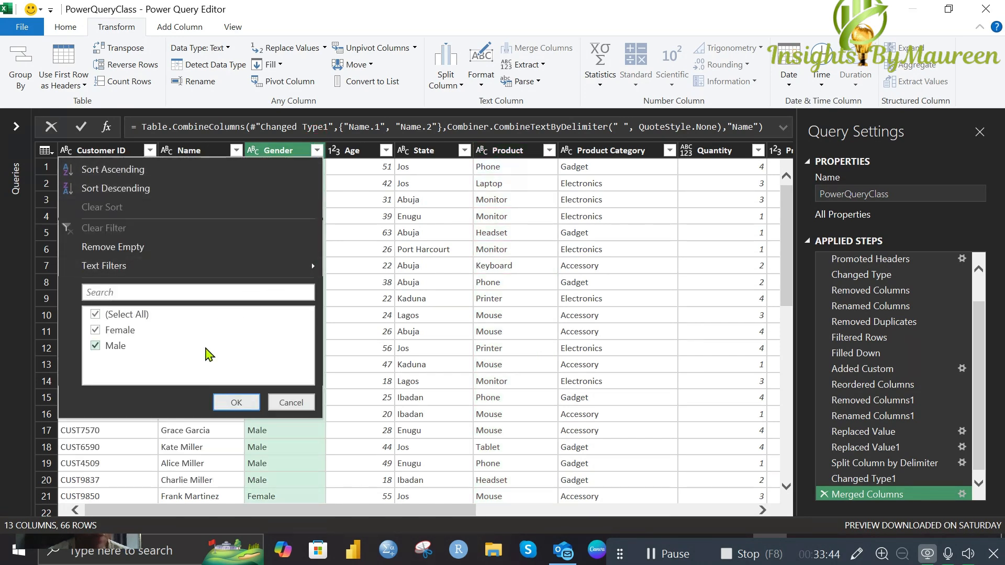
pyautogui.click(282, 407)
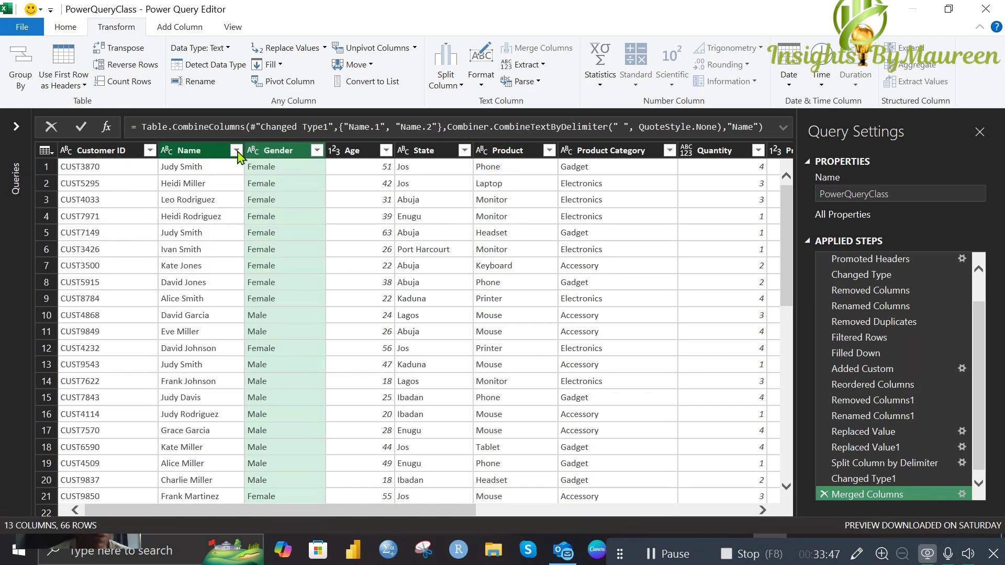
pyautogui.click(236, 150)
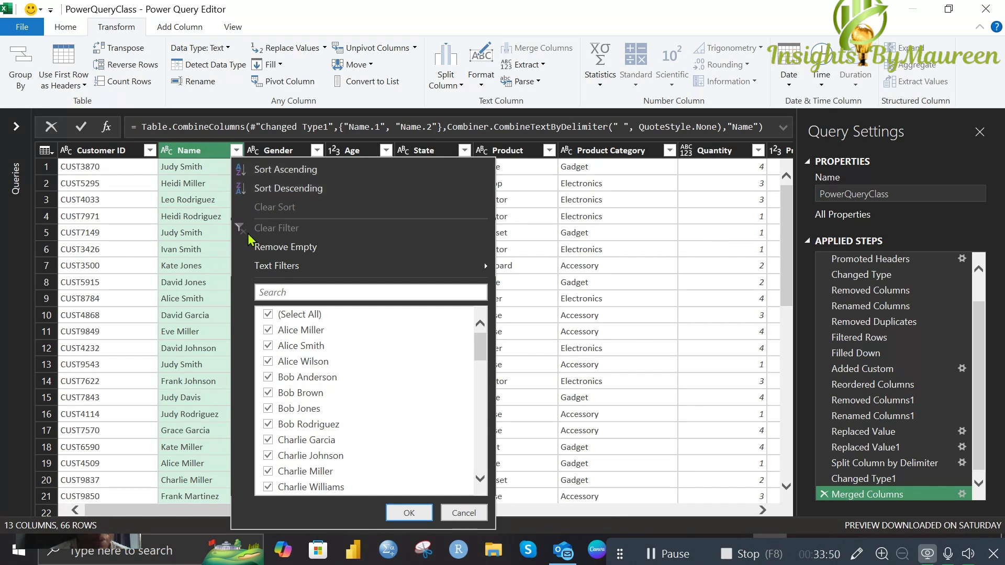
pyautogui.click(654, 184)
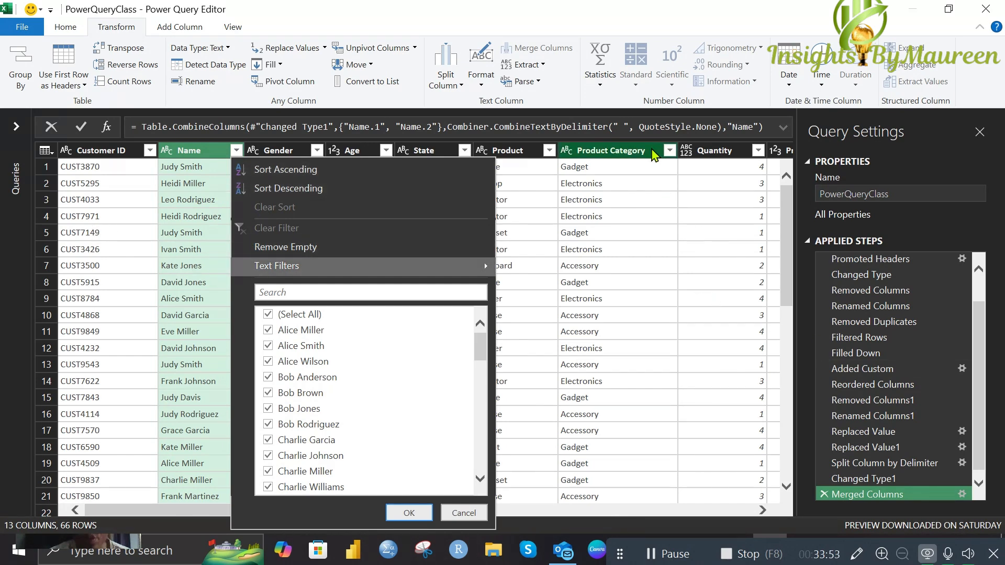
pyautogui.moveTo(434, 514); pyautogui.dragTo(724, 518)
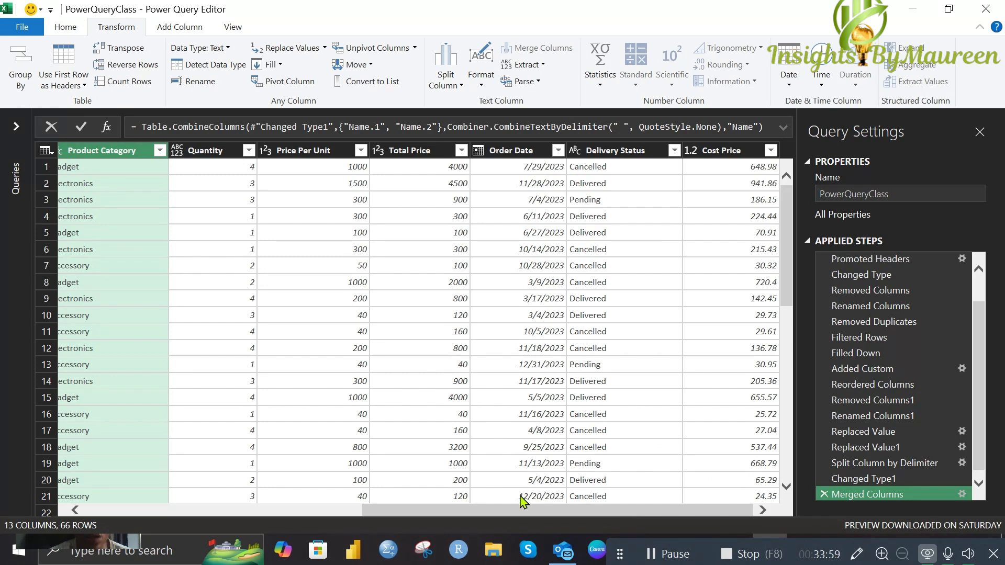
pyautogui.moveTo(510, 513); pyautogui.dragTo(132, 496)
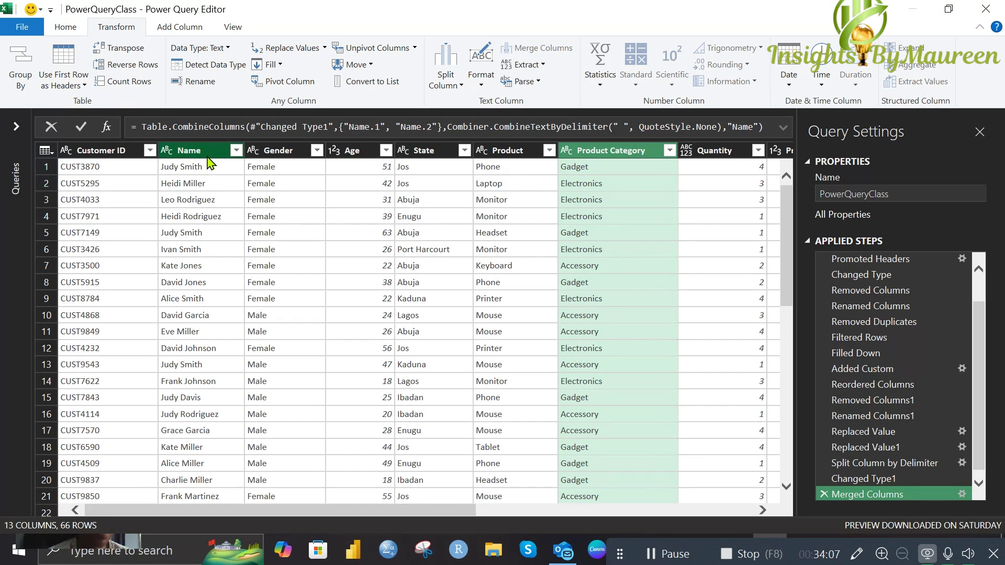
# - Format the State column's text with Capitalize Each Word
pyautogui.click(432, 153)
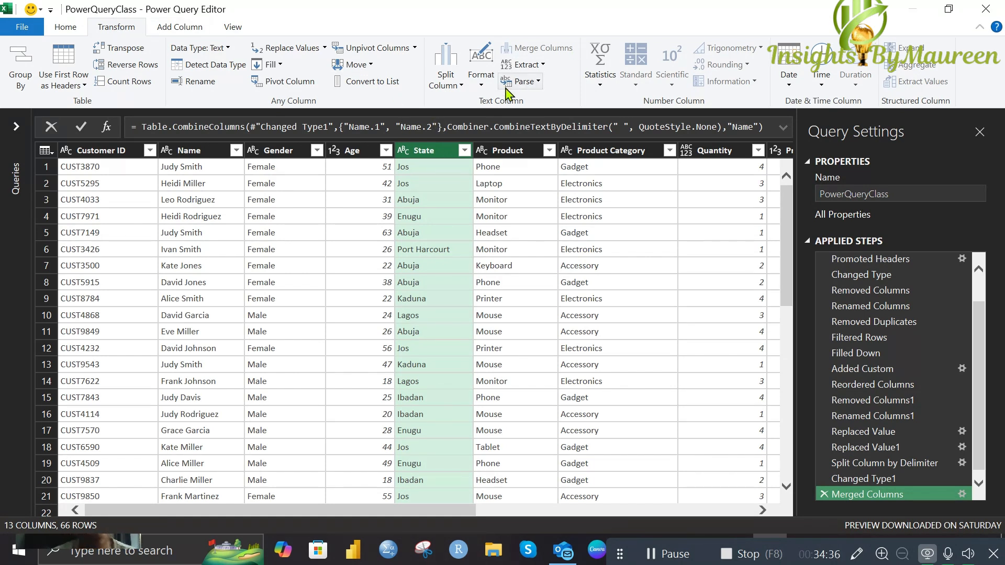
pyautogui.click(480, 78)
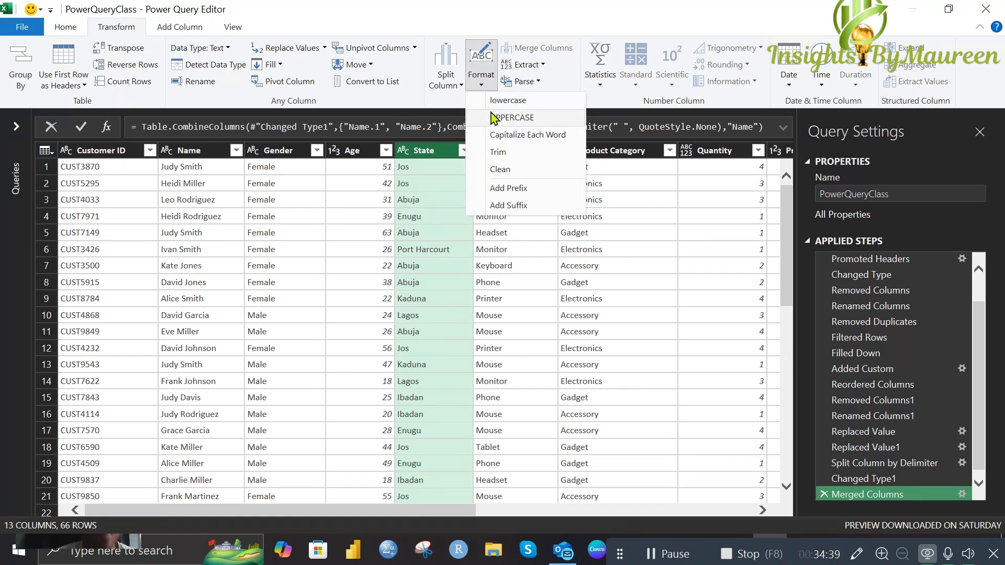
pyautogui.click(528, 136)
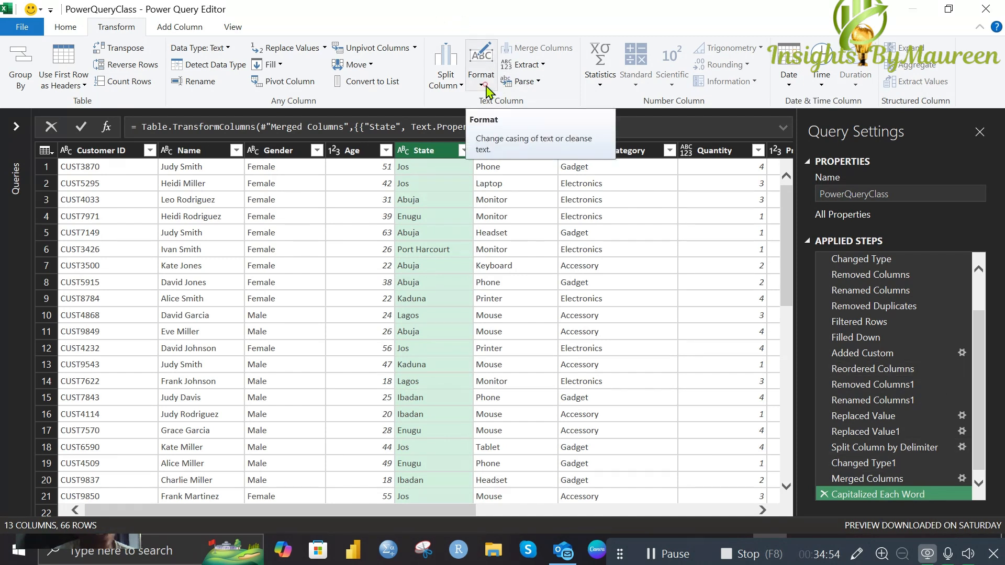
pyautogui.click(489, 87)
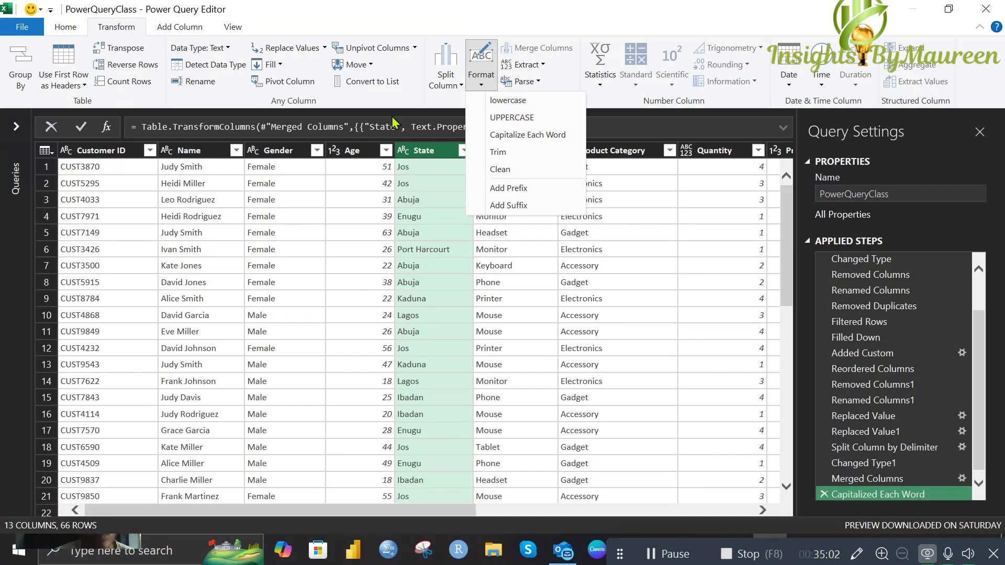
pyautogui.click(621, 101)
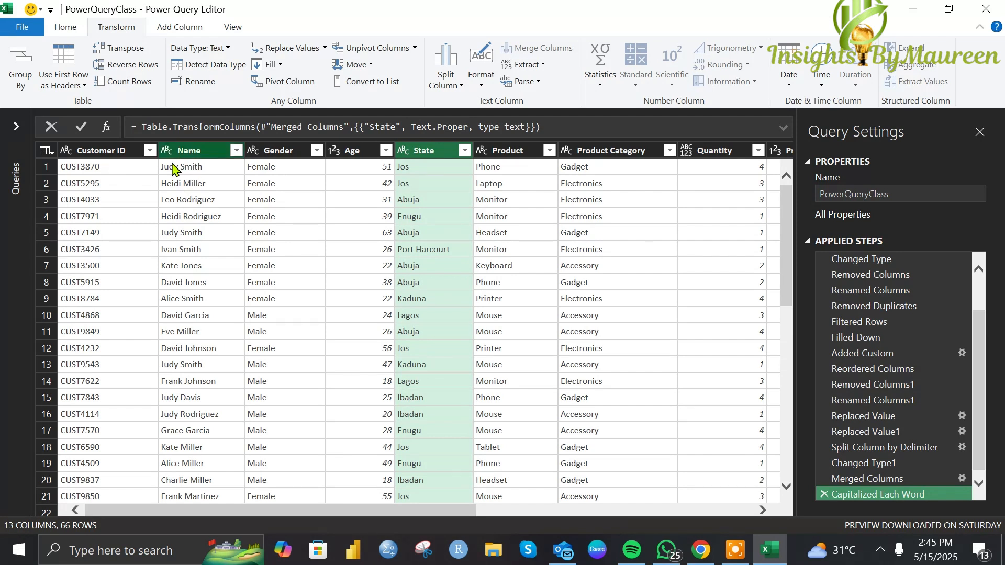
# - Trim leading and trailing spaces from the text in the Name column
pyautogui.click(215, 152)
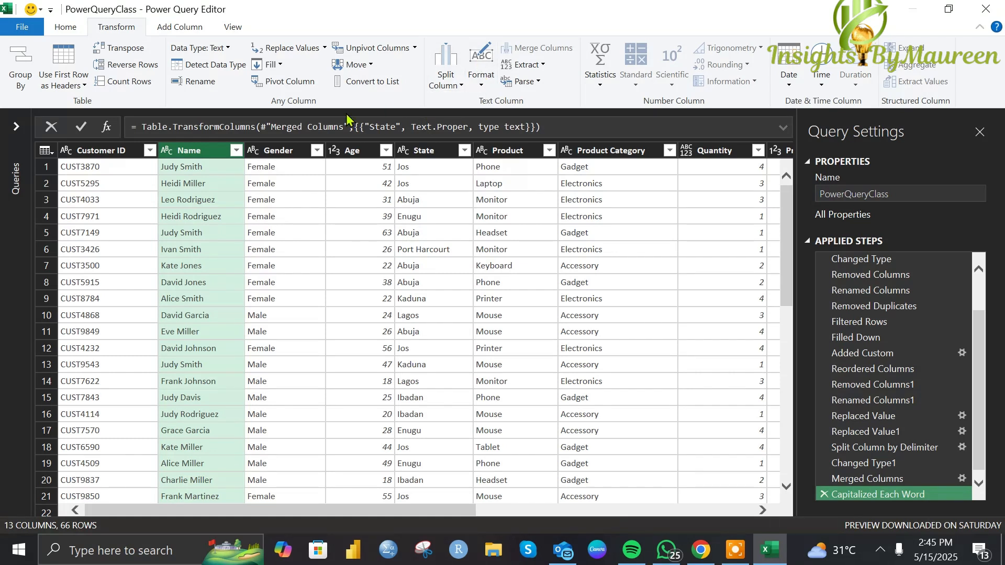
pyautogui.click(481, 78)
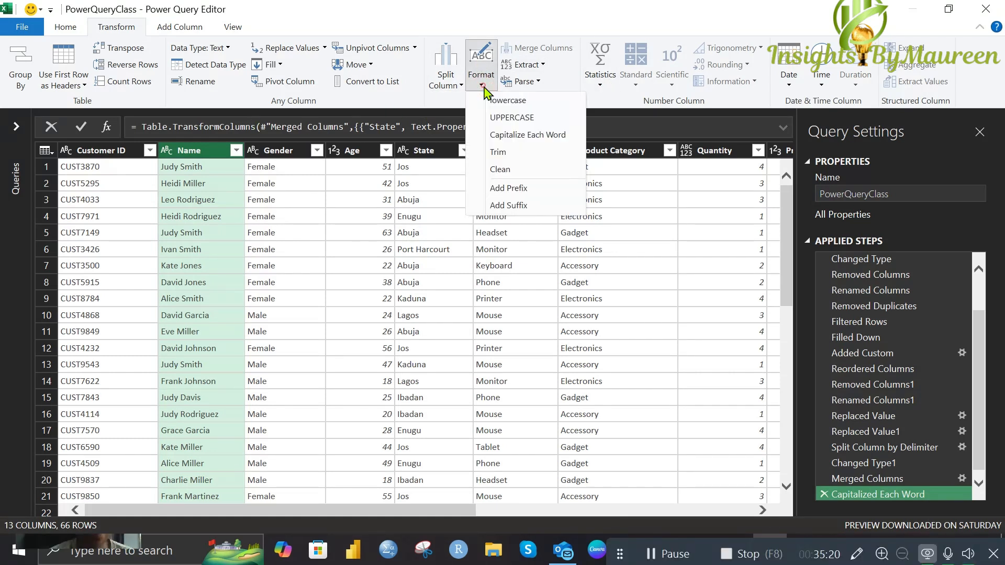
pyautogui.click(524, 155)
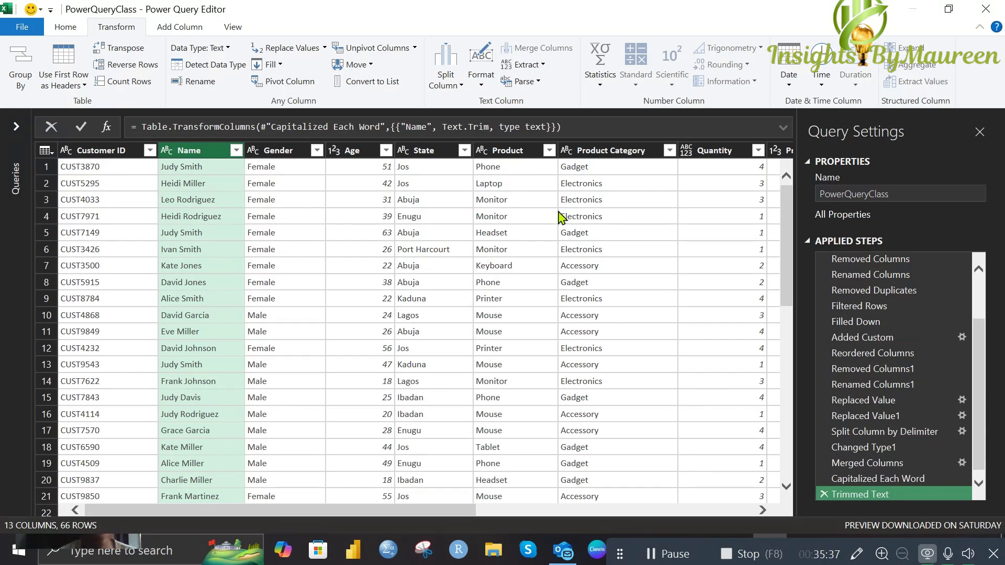
# - Clean non-printable characters from the text in the Name column
pyautogui.click(476, 91)
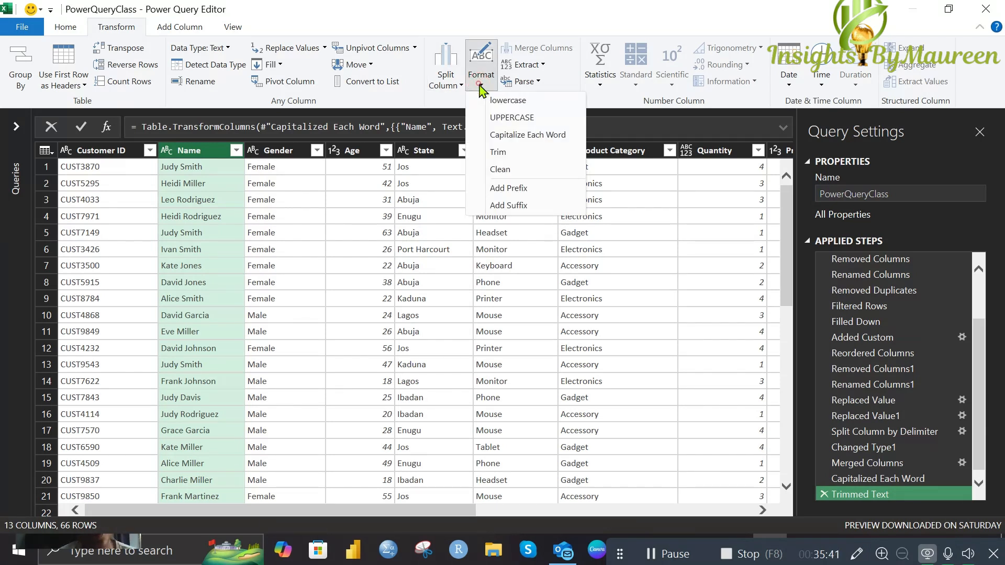
pyautogui.click(514, 175)
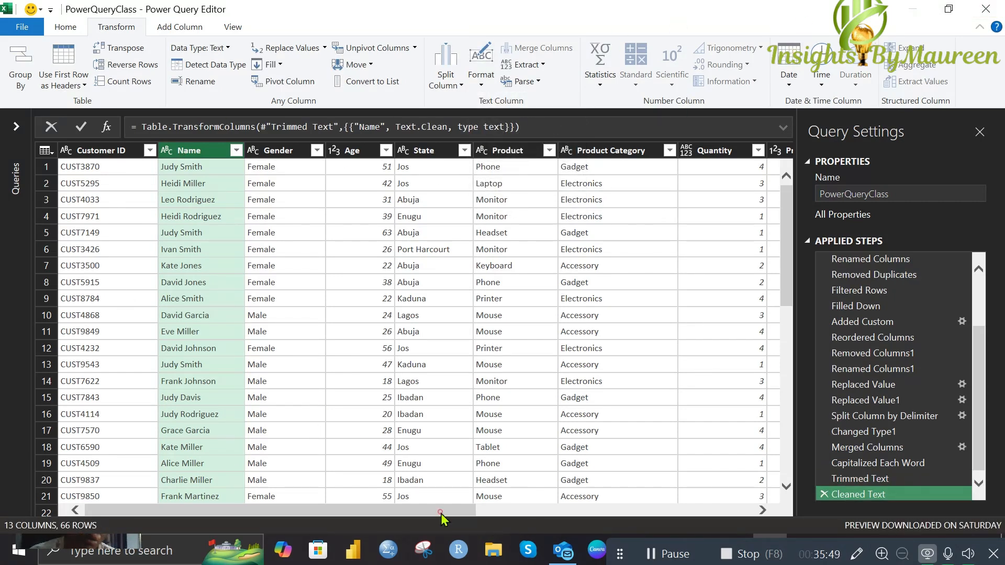
# - Check the distinct values in the Delivery Status column for inconsistencies
pyautogui.moveTo(441, 518); pyautogui.dragTo(733, 539)
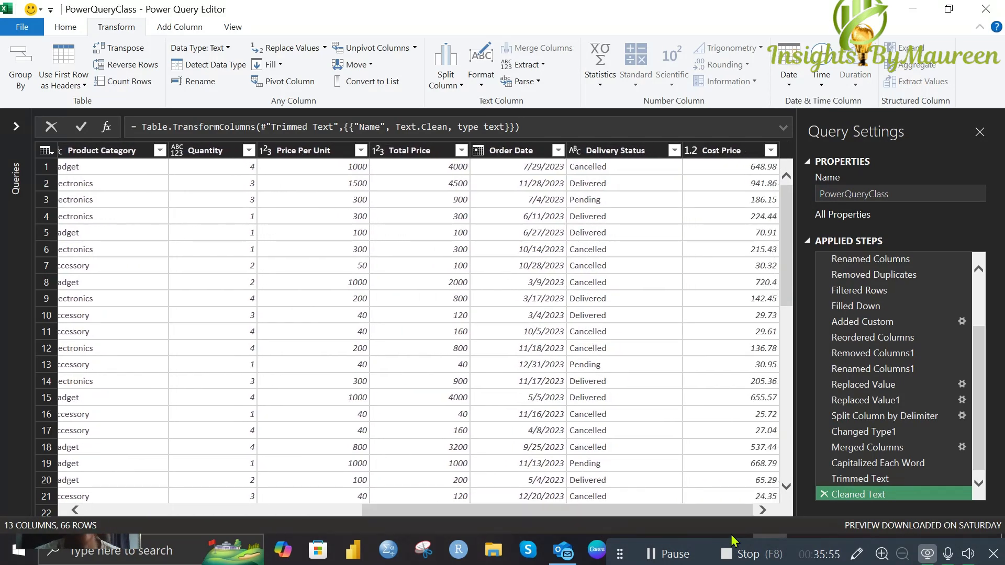
pyautogui.click(674, 151)
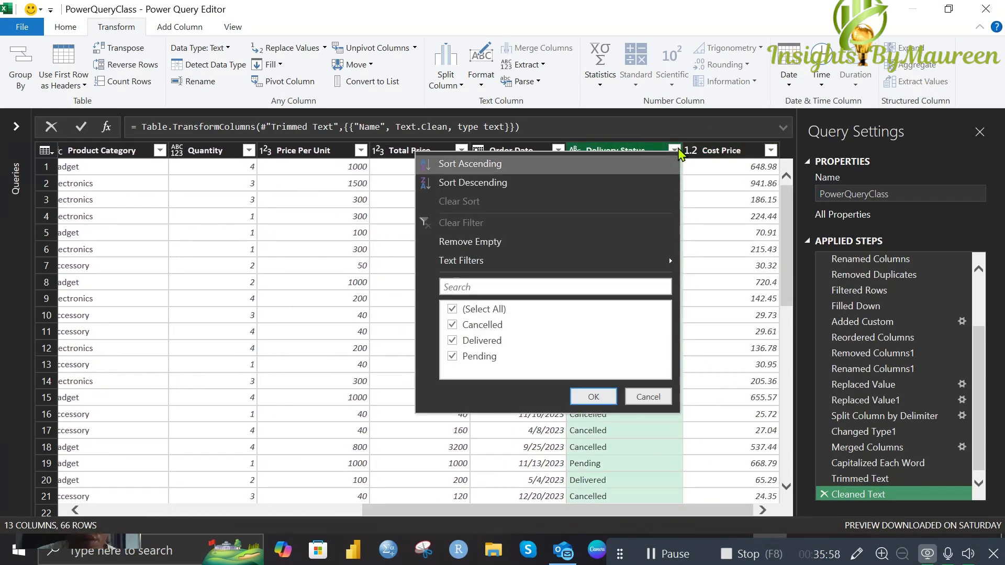
pyautogui.click(647, 396)
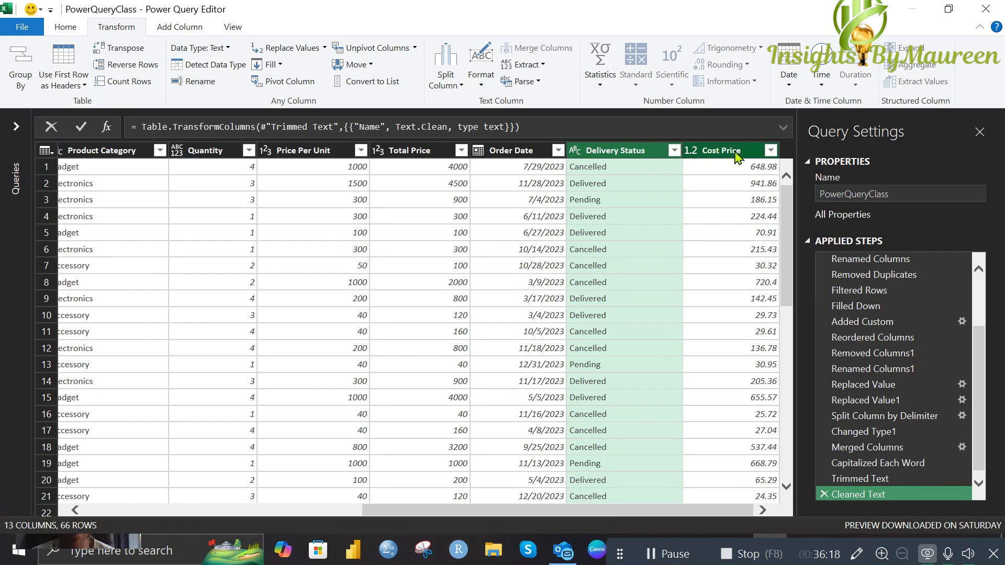
# - Move the Cost Price column between Total Price and Order Date
pyautogui.moveTo(732, 156); pyautogui.dragTo(473, 152)
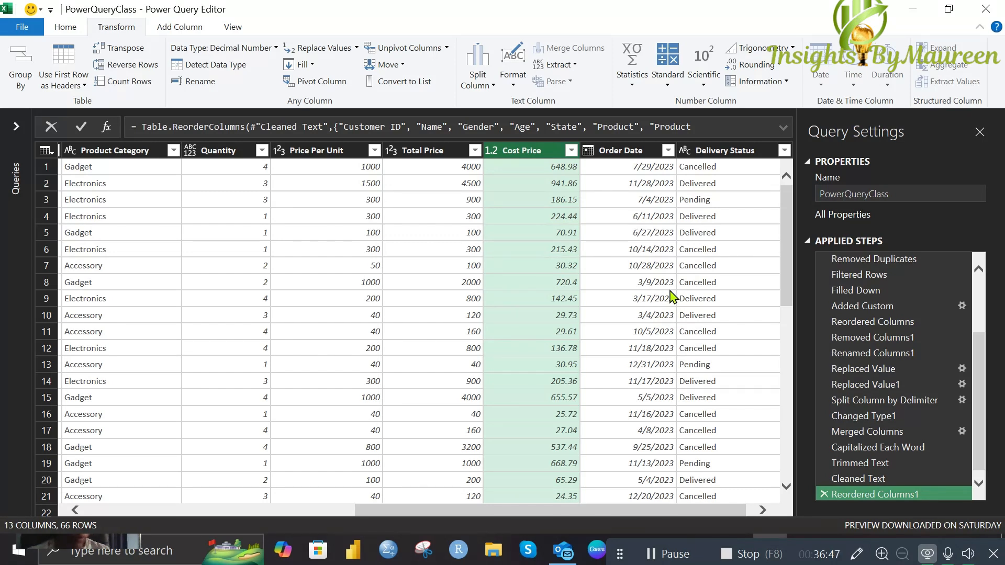
pyautogui.hscroll(1, 589, 510)
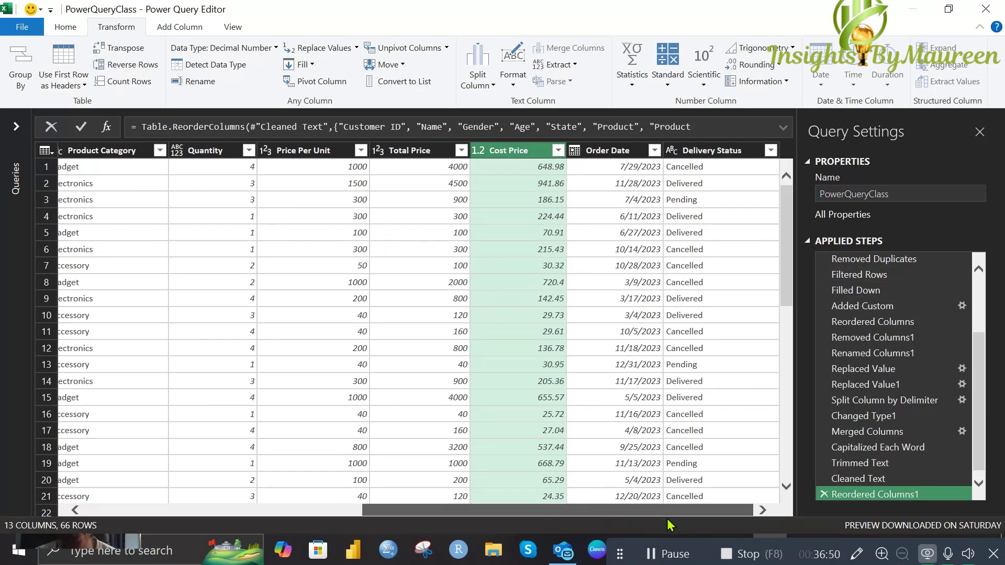
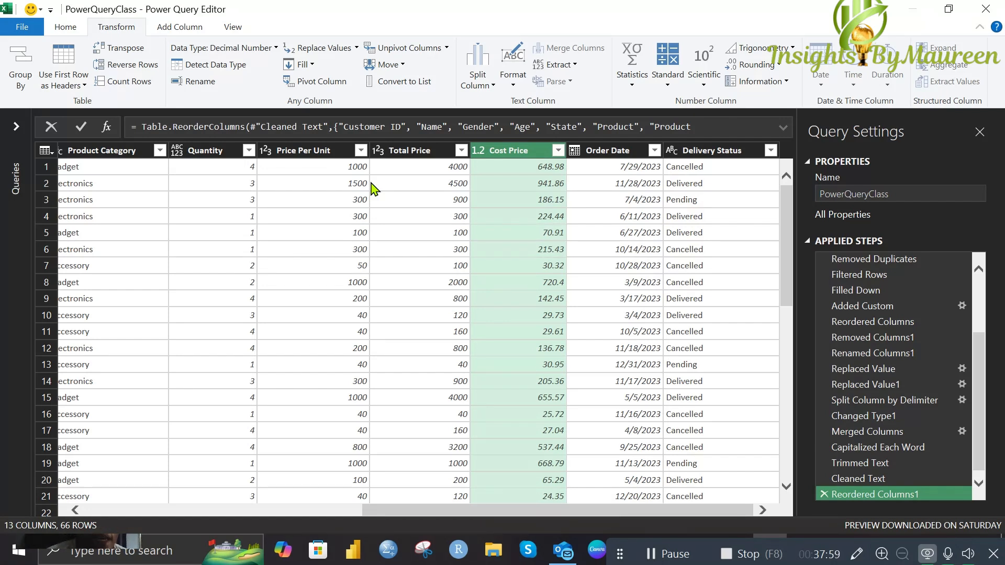
# - Start a new custom column and name it Profit
pyautogui.moveTo(453, 508); pyautogui.dragTo(373, 520)
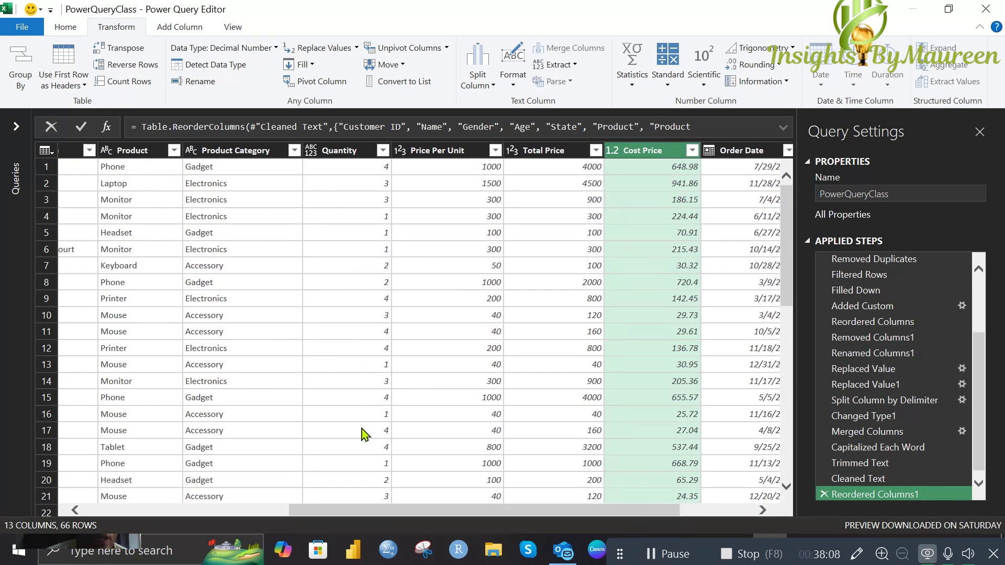
pyautogui.moveTo(398, 508); pyautogui.dragTo(378, 517)
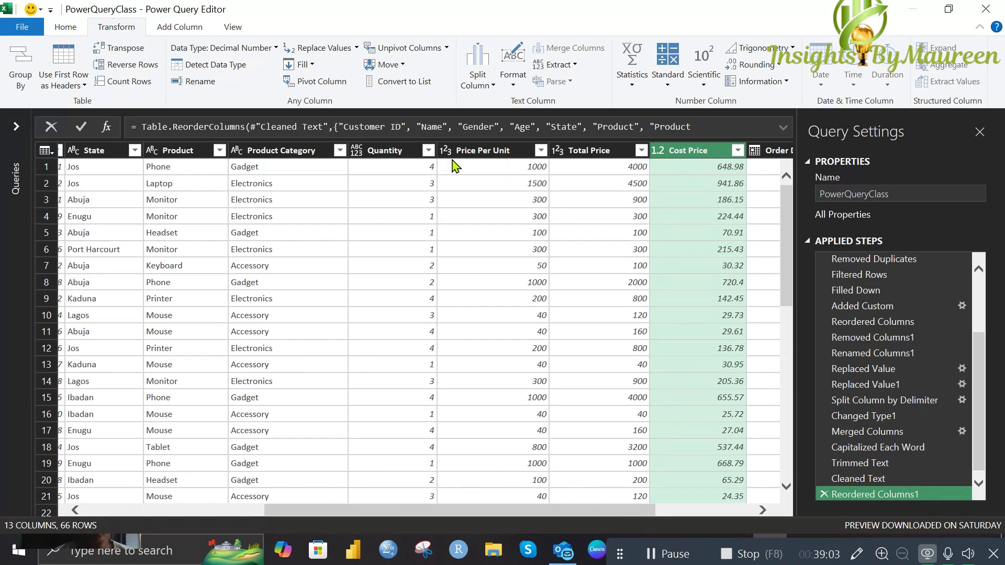
pyautogui.click(162, 25)
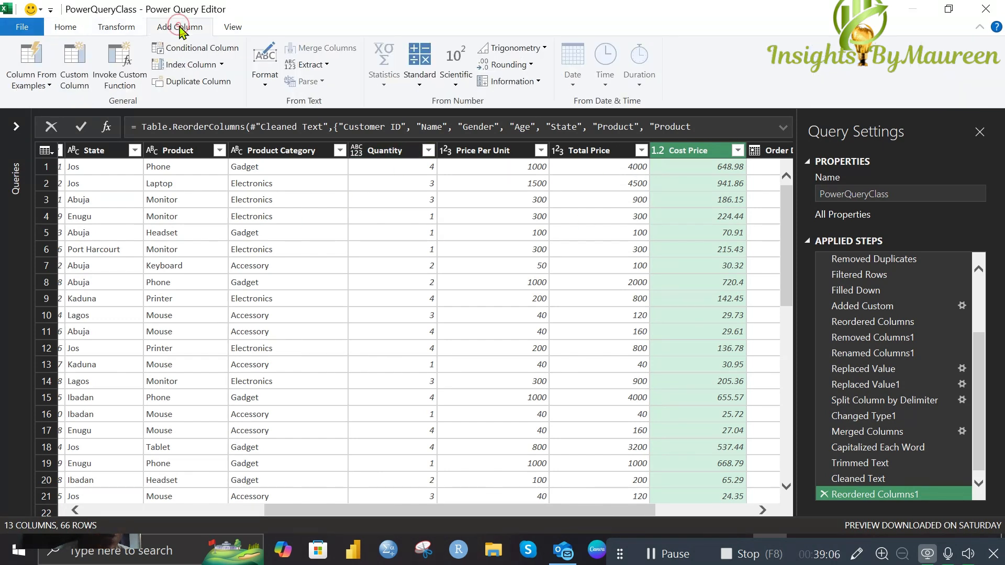
pyautogui.click(74, 81)
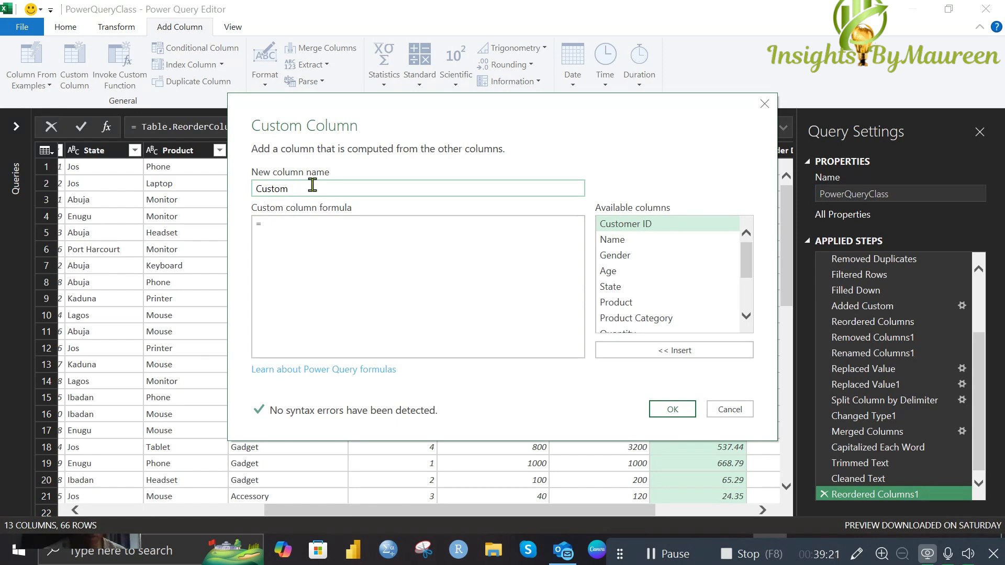
pyautogui.press('BackSpace')
pyautogui.press('BackSpace')
pyautogui.press('BackSpace')
pyautogui.press('BackSpace')
pyautogui.press('BackSpace')
pyautogui.write('p')
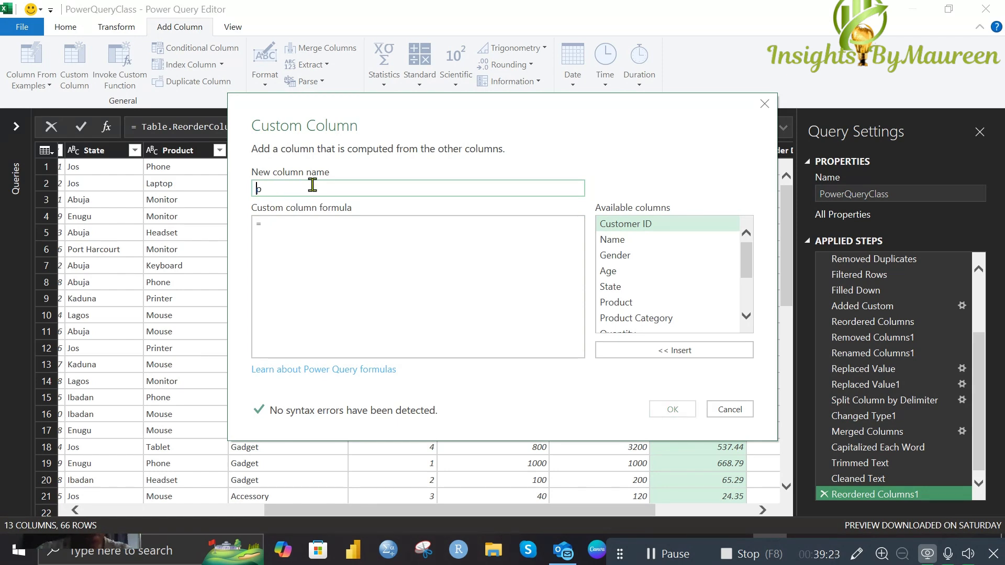
pyautogui.write('rofit')
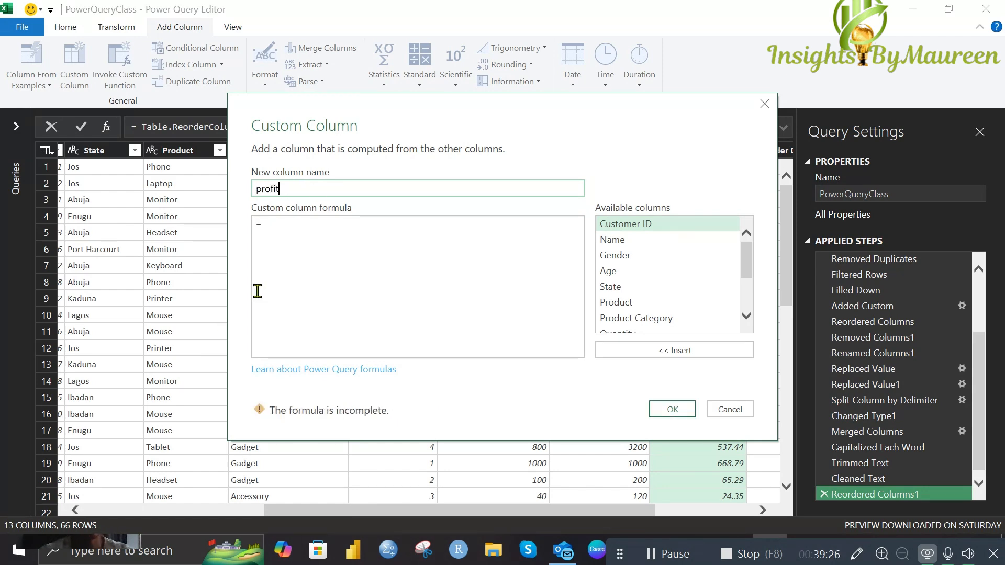
pyautogui.click(260, 188)
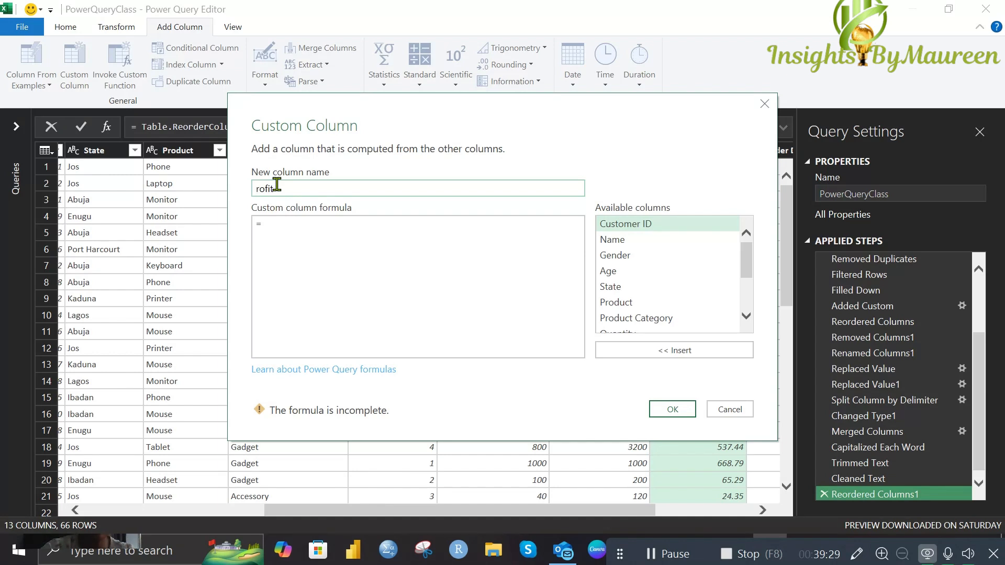
# - Calculate the Profit column as [Total Price]-[Cost Price] and place it between Cost Price and Order Date
pyautogui.click(270, 220)
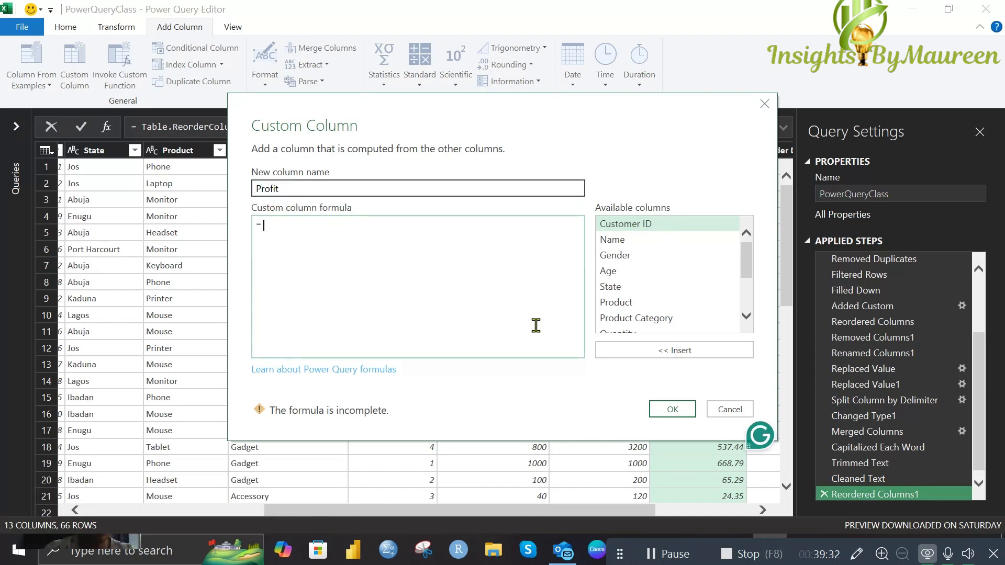
pyautogui.scroll(-1, 648, 295)
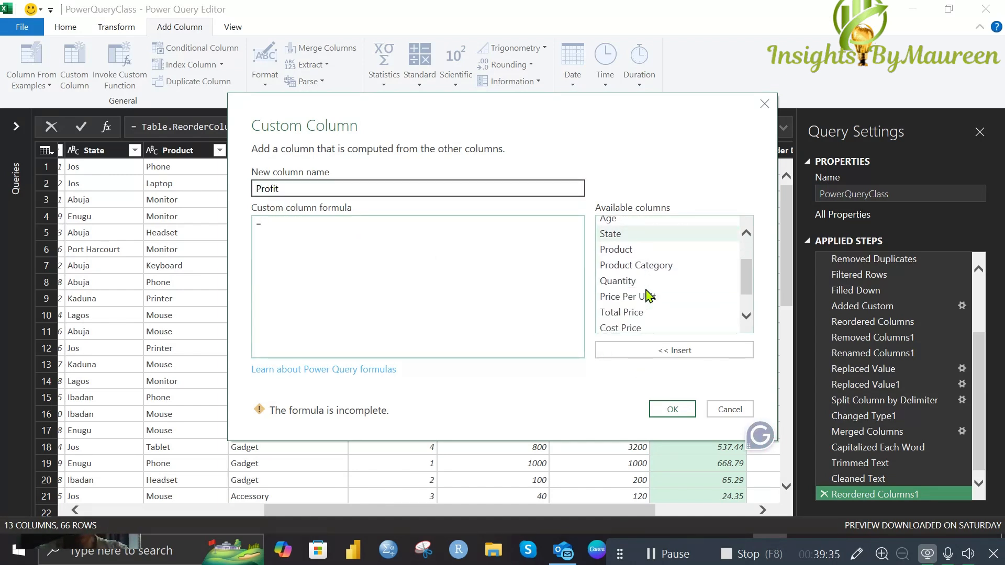
pyautogui.click(644, 313)
pyautogui.click(621, 351)
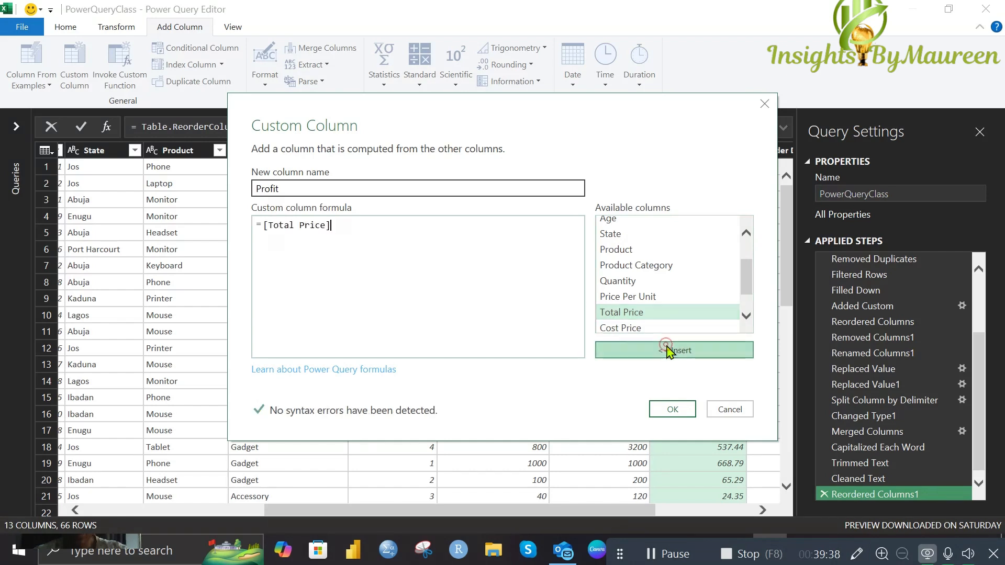
pyautogui.write('-')
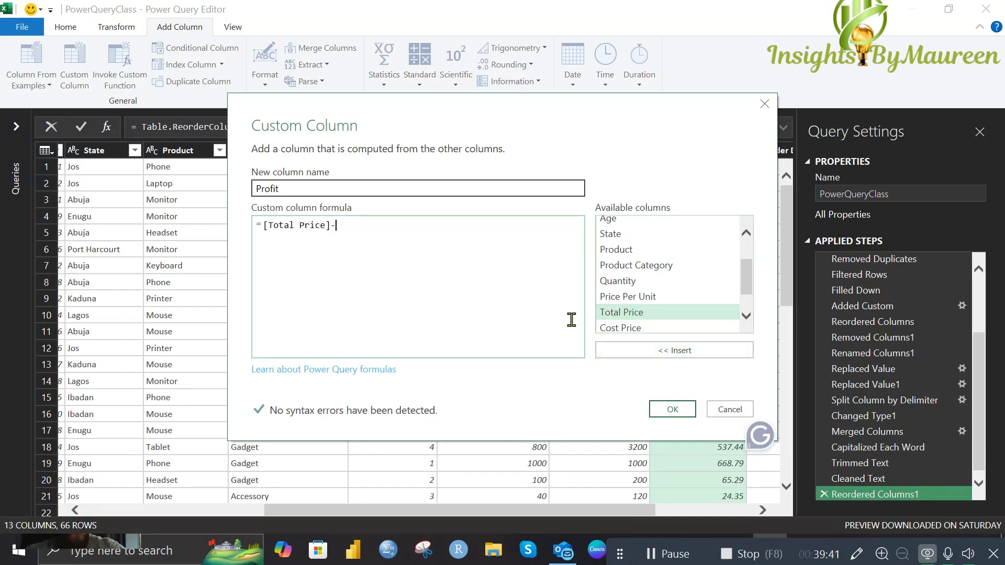
pyautogui.click(633, 327)
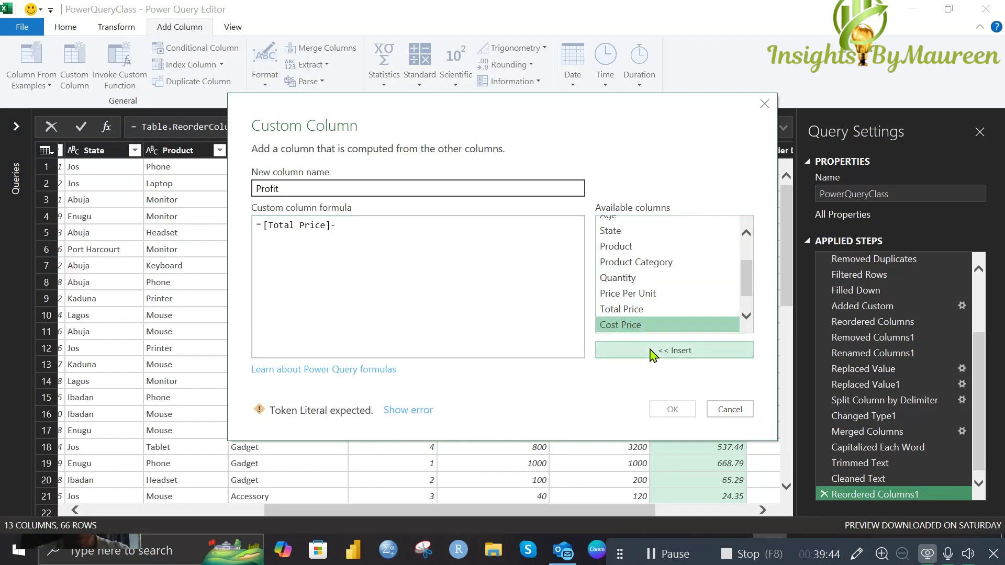
pyautogui.click(652, 350)
pyautogui.click(672, 409)
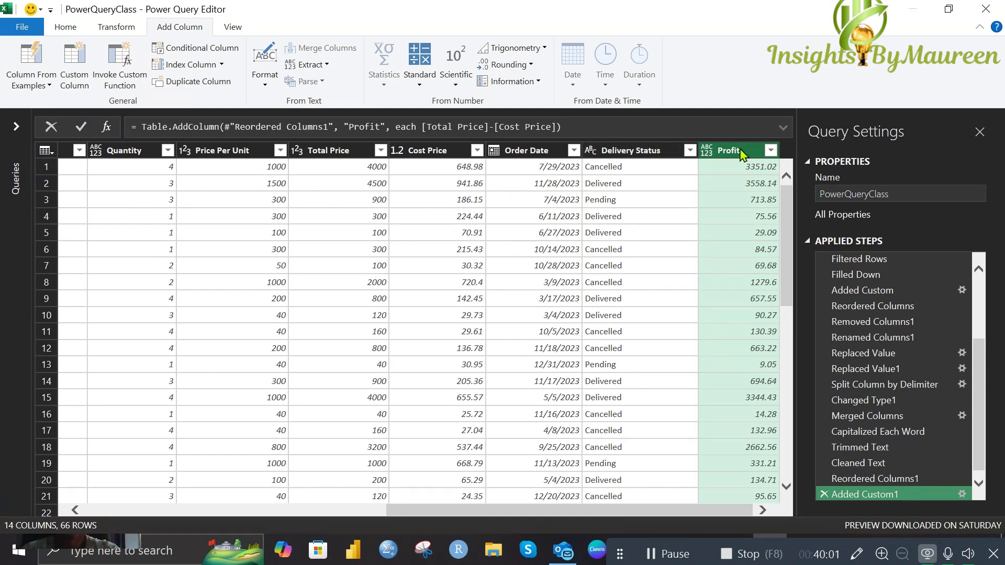
pyautogui.moveTo(741, 152); pyautogui.dragTo(490, 166)
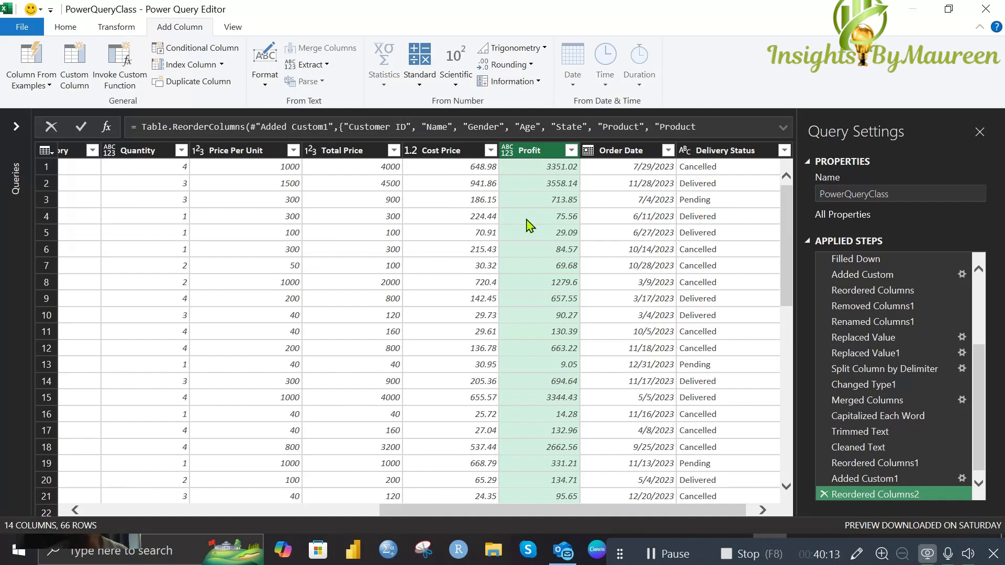
# - Set the data type of the Customer ID column to Text
pyautogui.moveTo(609, 512); pyautogui.dragTo(352, 529)
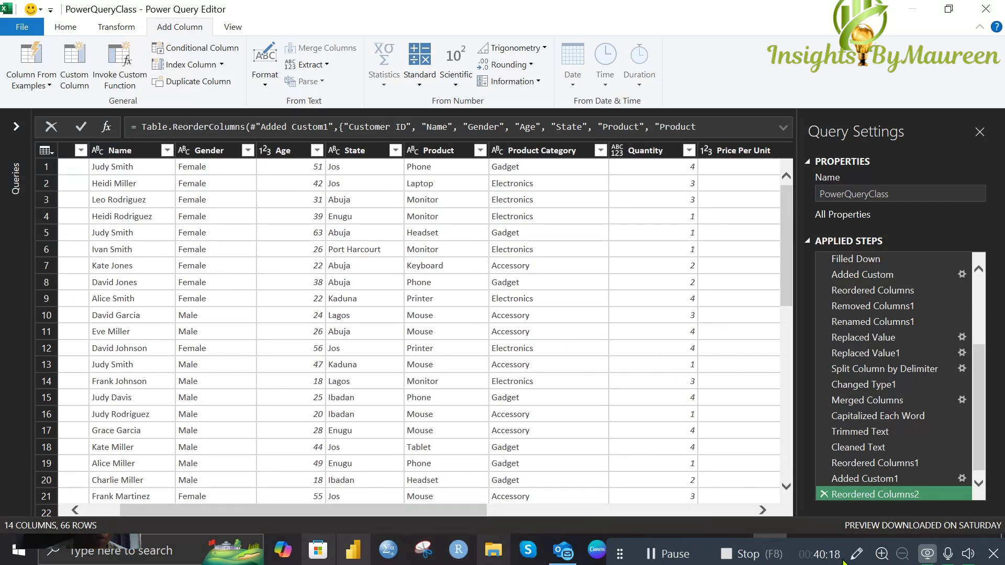
pyautogui.moveTo(296, 512); pyautogui.dragTo(187, 529)
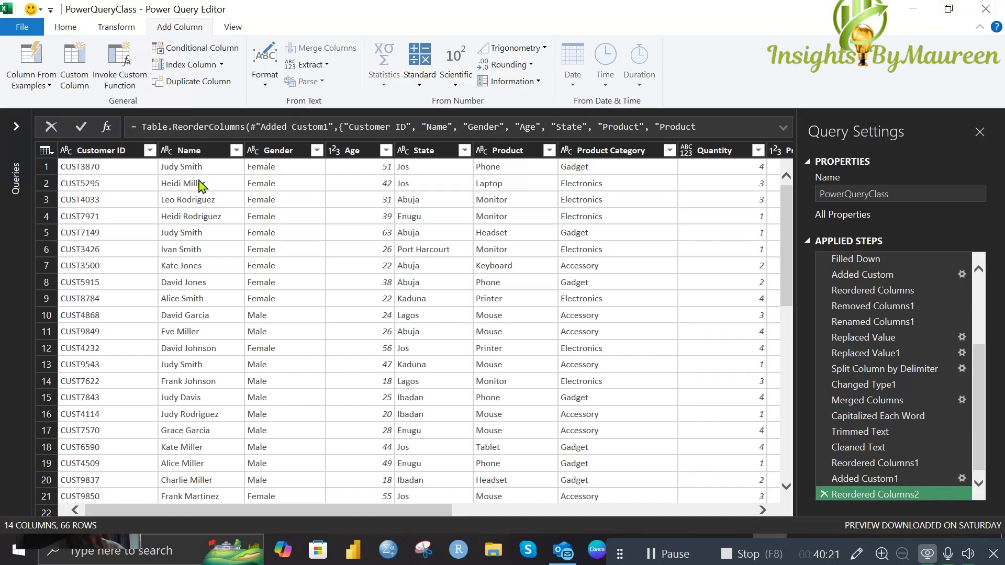
pyautogui.click(108, 152)
pyautogui.click(112, 150)
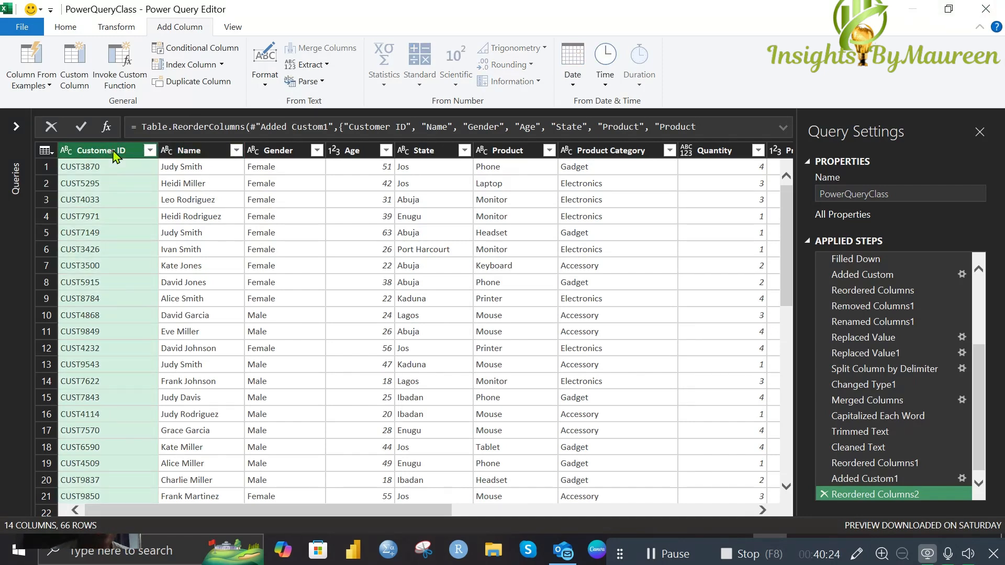
pyautogui.click(65, 26)
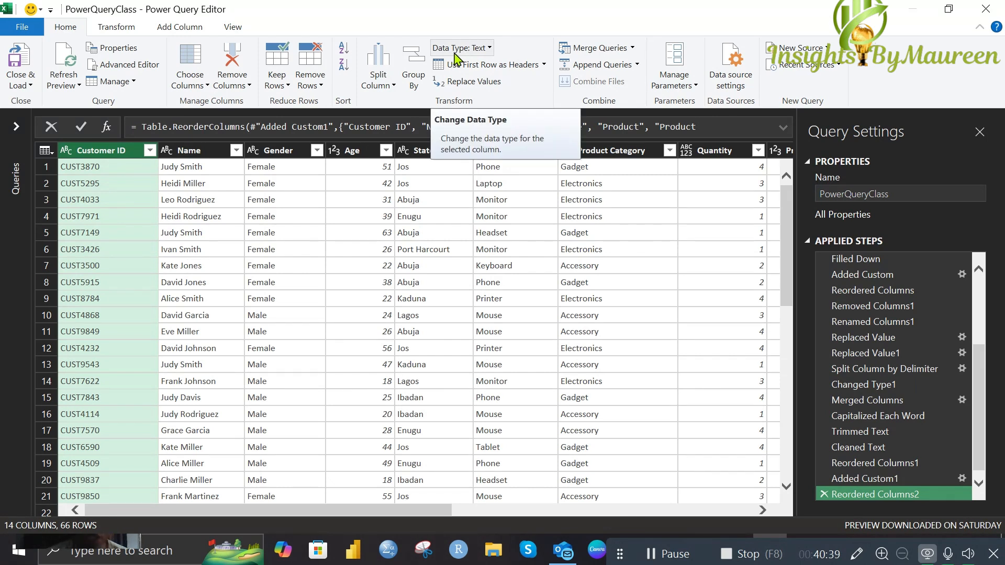
pyautogui.click(489, 48)
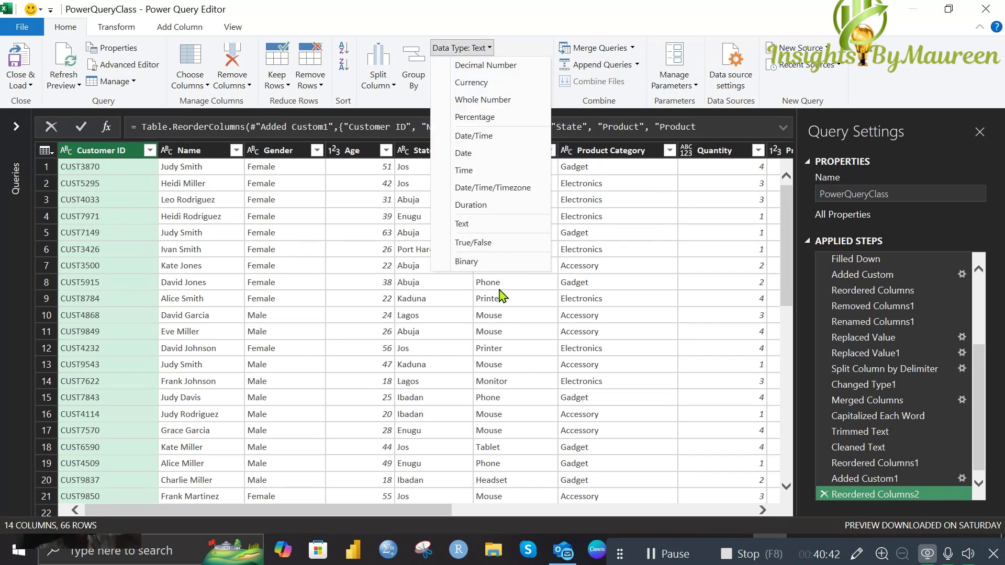
pyautogui.click(484, 225)
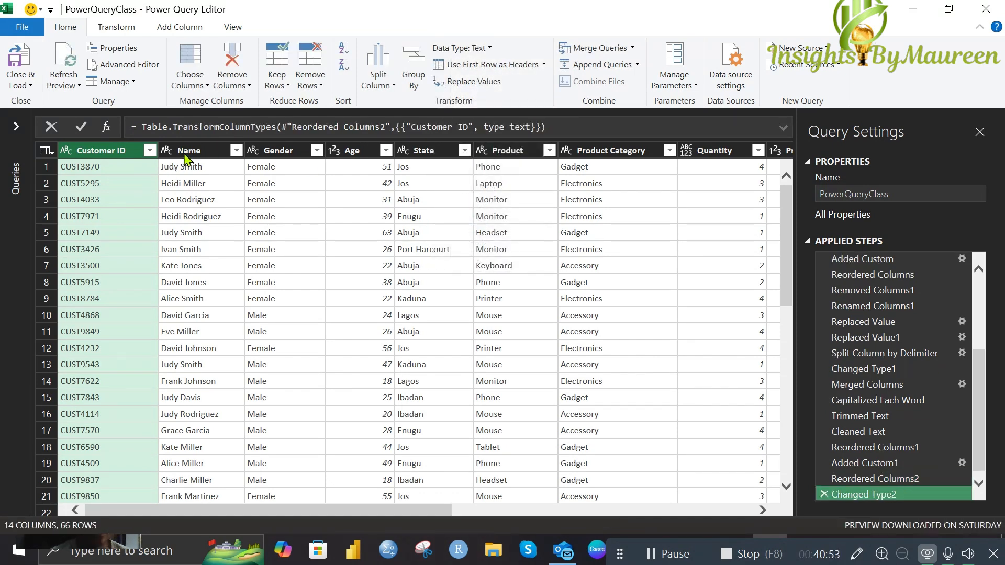
# - Set the data types of the Name and Gender columns to Text
pyautogui.click(202, 151)
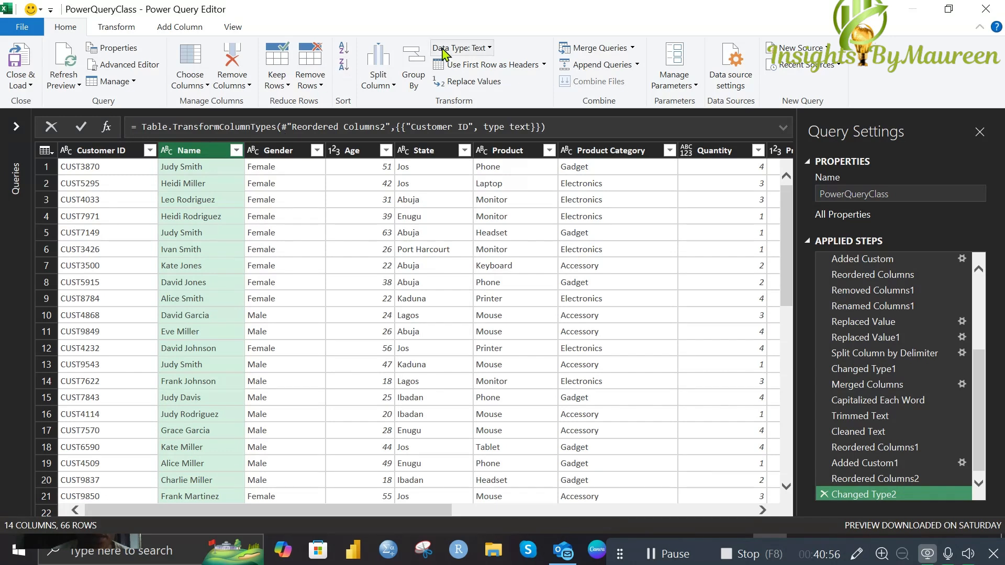
pyautogui.click(490, 48)
pyautogui.click(484, 225)
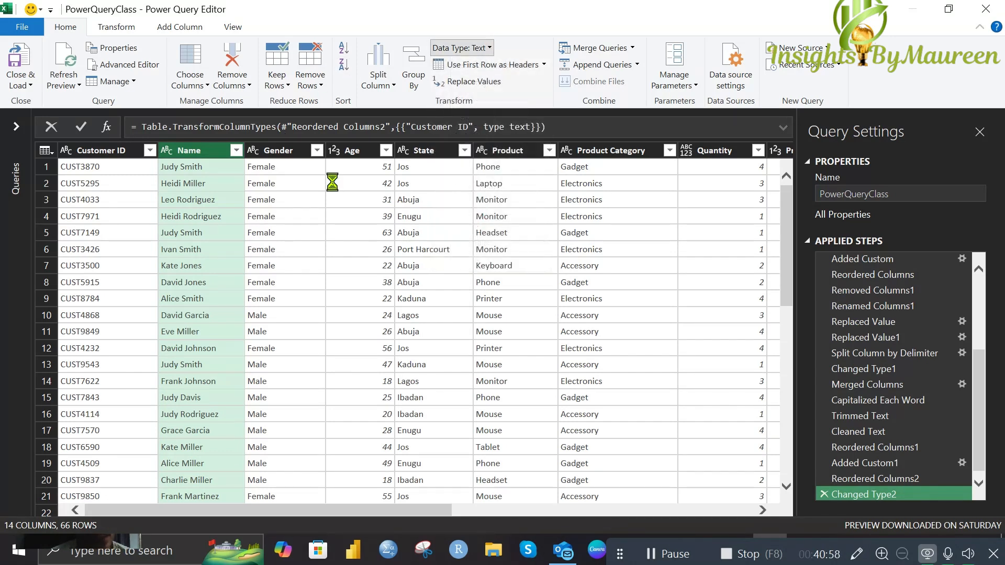
pyautogui.click(288, 152)
pyautogui.click(489, 48)
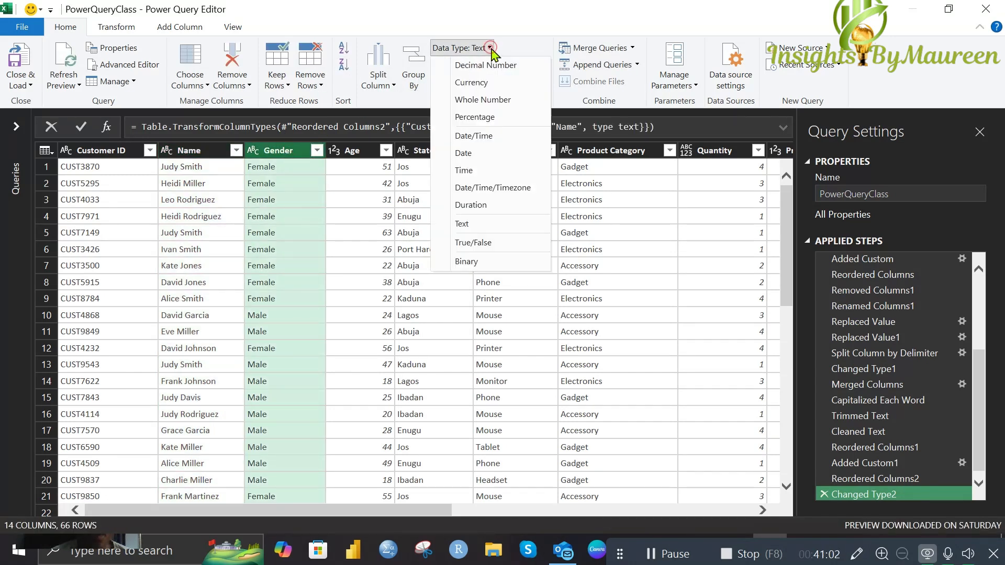
pyautogui.click(492, 230)
# - Set the data type of the Age column to Whole Number
pyautogui.click(356, 150)
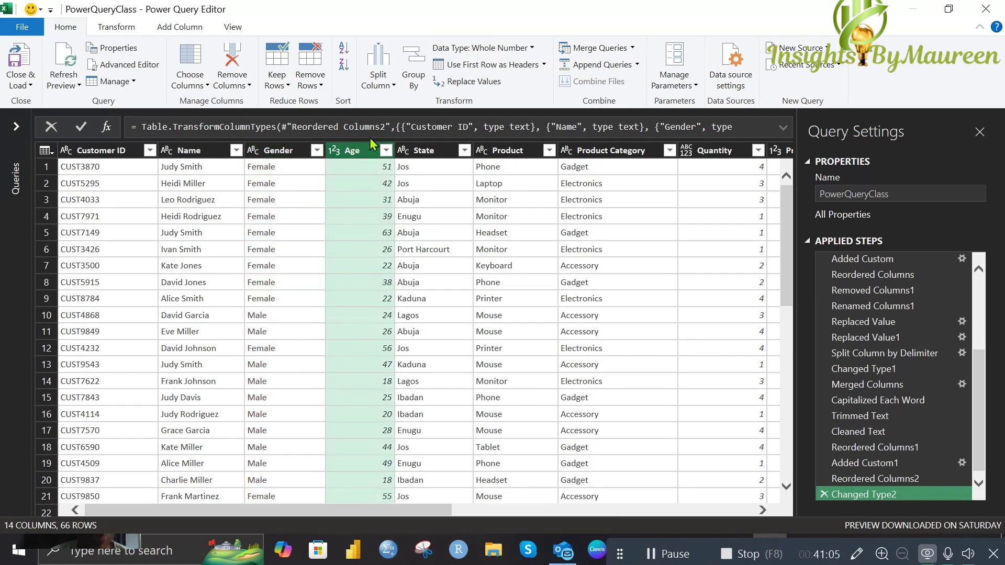
pyautogui.click(530, 48)
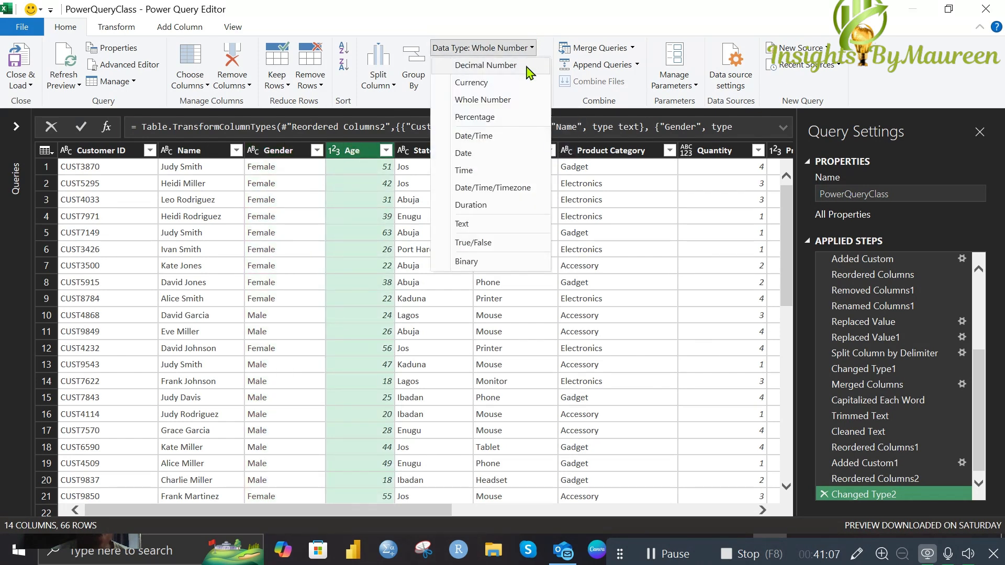
pyautogui.click(508, 100)
# - Set the data types of the State and Product columns to Text
pyautogui.click(444, 152)
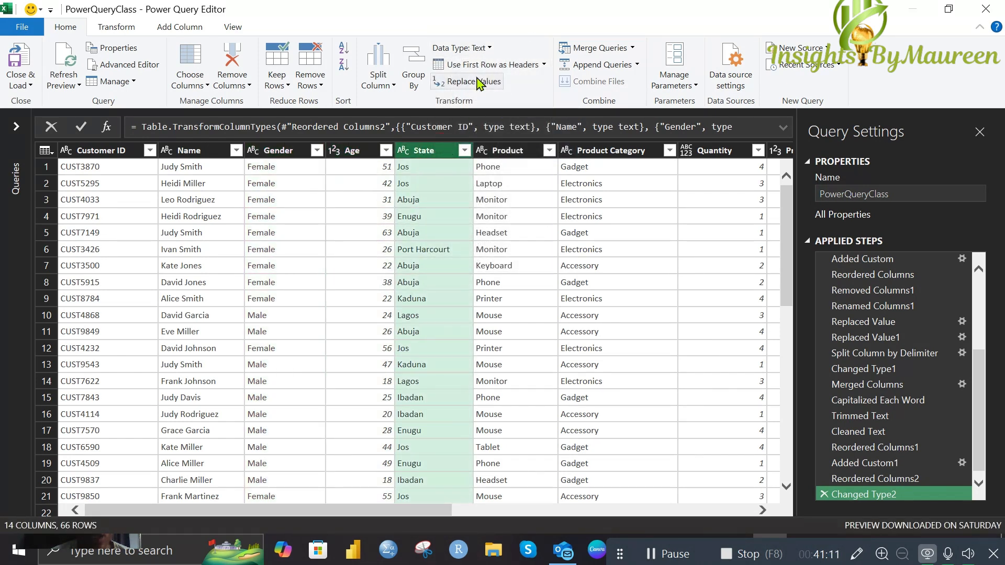
pyautogui.click(489, 48)
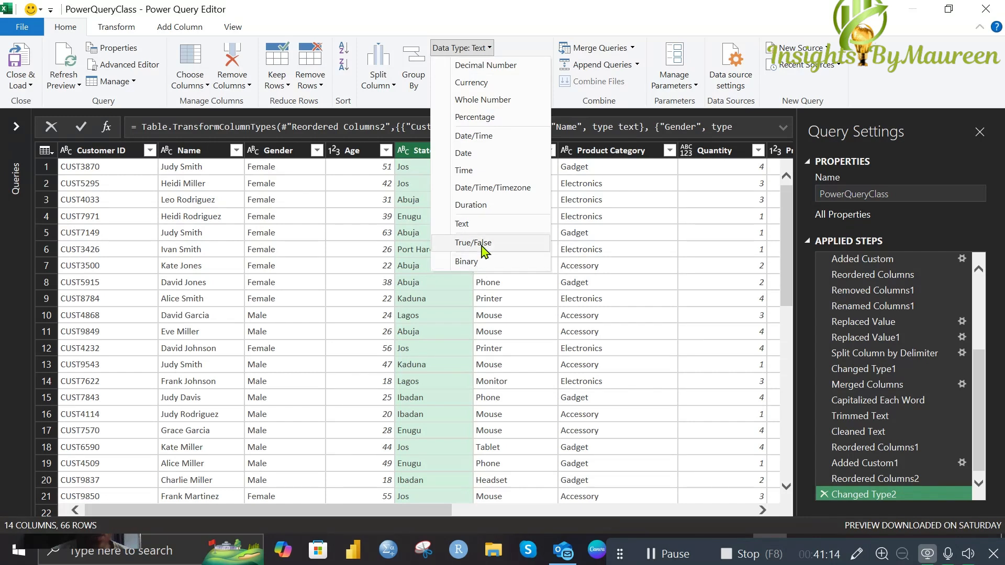
pyautogui.click(477, 225)
pyautogui.click(506, 152)
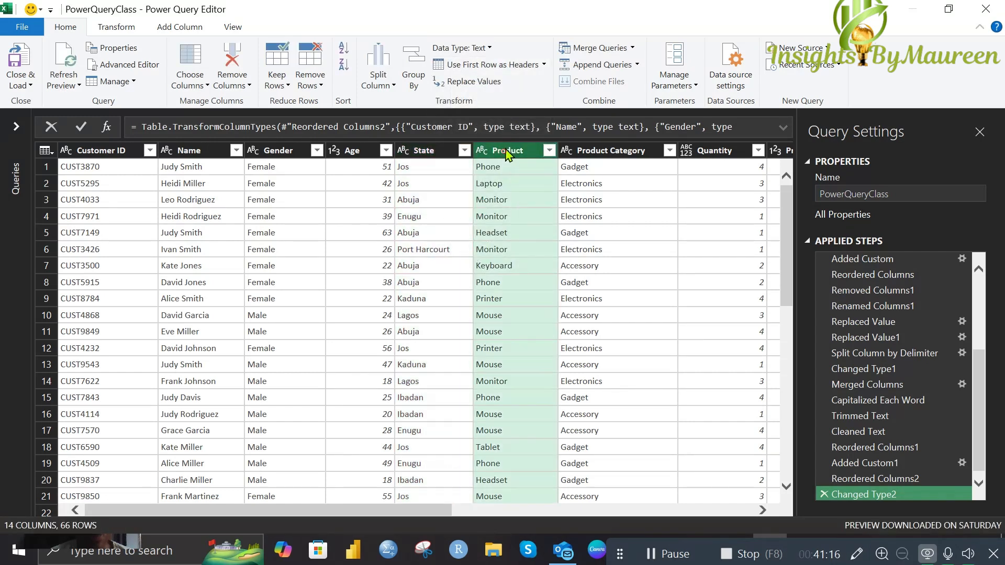
pyautogui.click(490, 48)
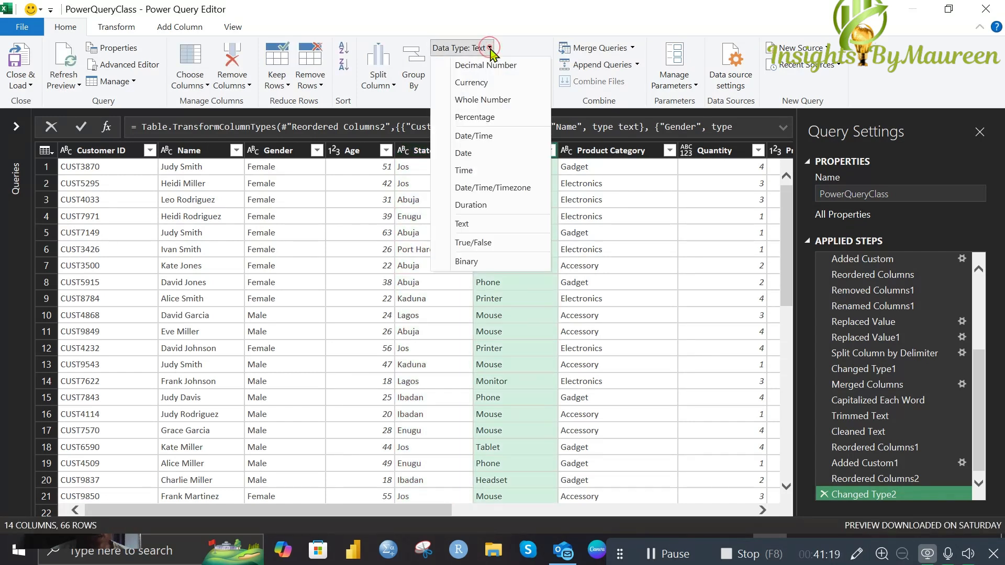
pyautogui.click(492, 224)
# - Set the data type of the Product Category column to Text
pyautogui.click(628, 153)
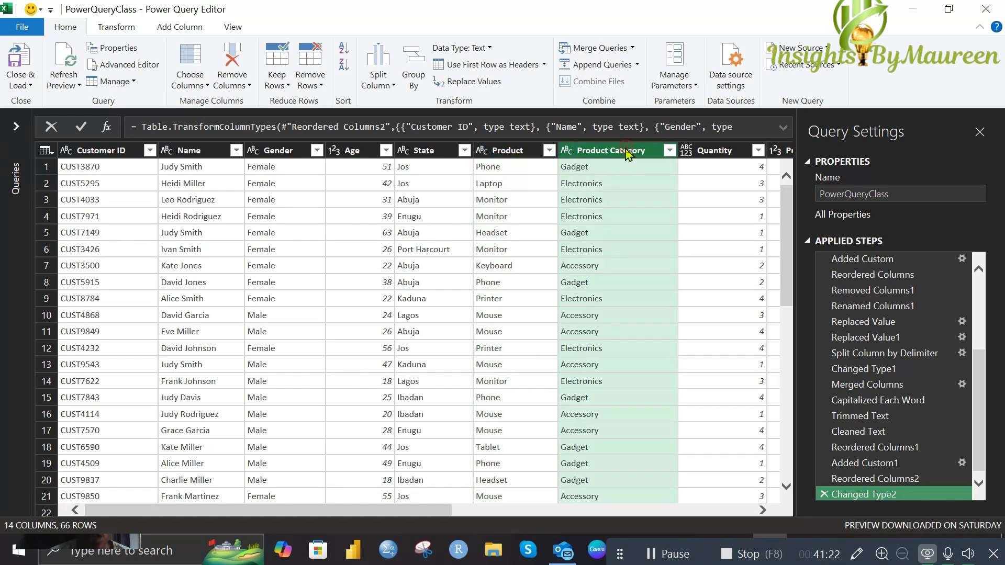
pyautogui.click(490, 48)
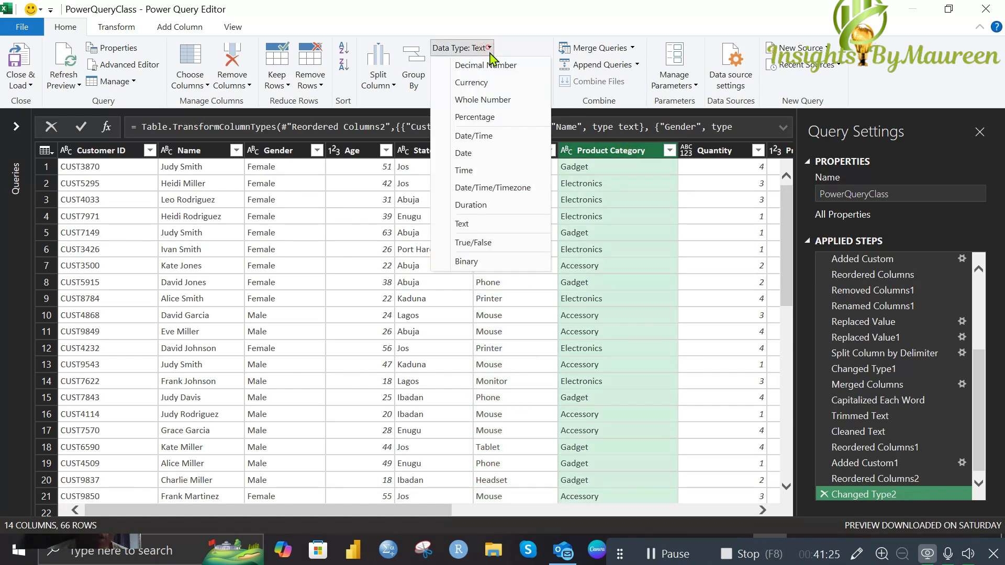
pyautogui.click(470, 224)
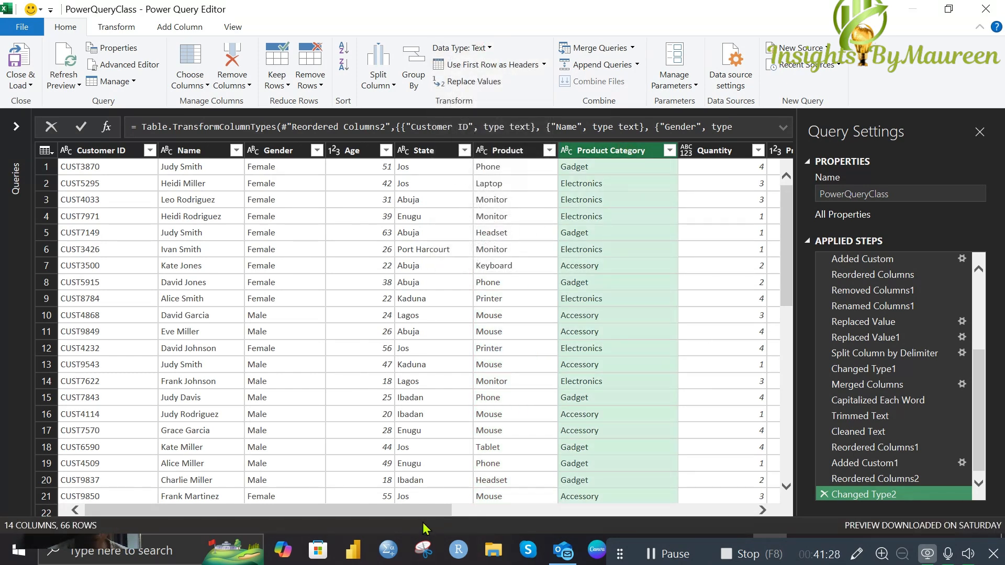
# - Set the data type of the Quantity column to Whole Number
pyautogui.moveTo(412, 509); pyautogui.dragTo(553, 511)
pyautogui.keyDown('ctrl'); pyautogui.click(467, 151); pyautogui.keyUp('ctrl')
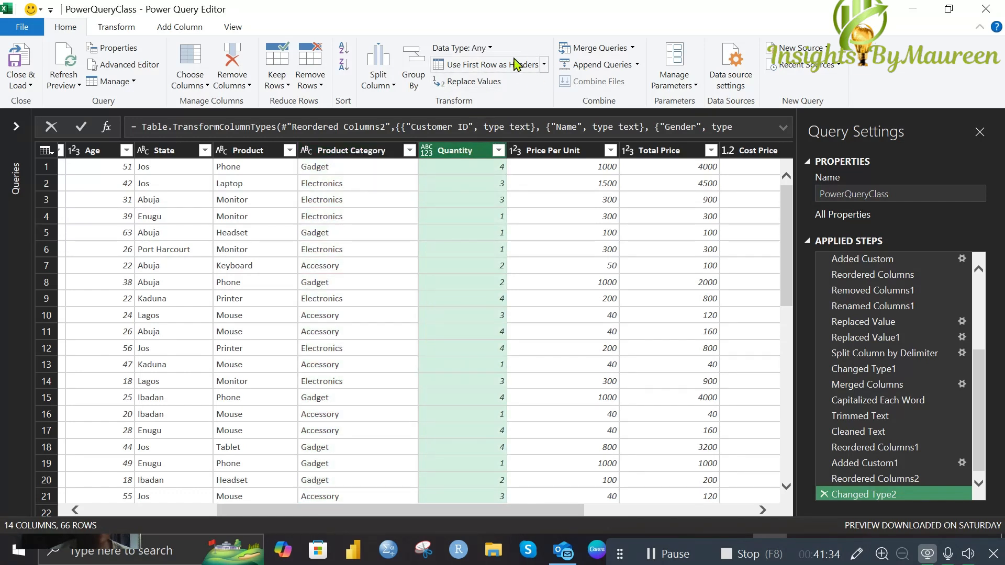
pyautogui.click(489, 50)
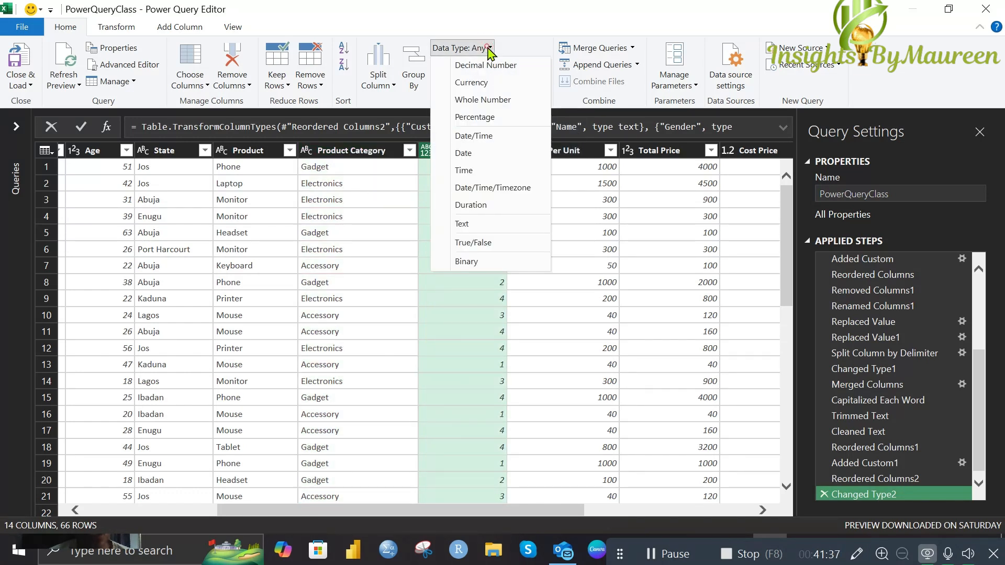
pyautogui.click(501, 100)
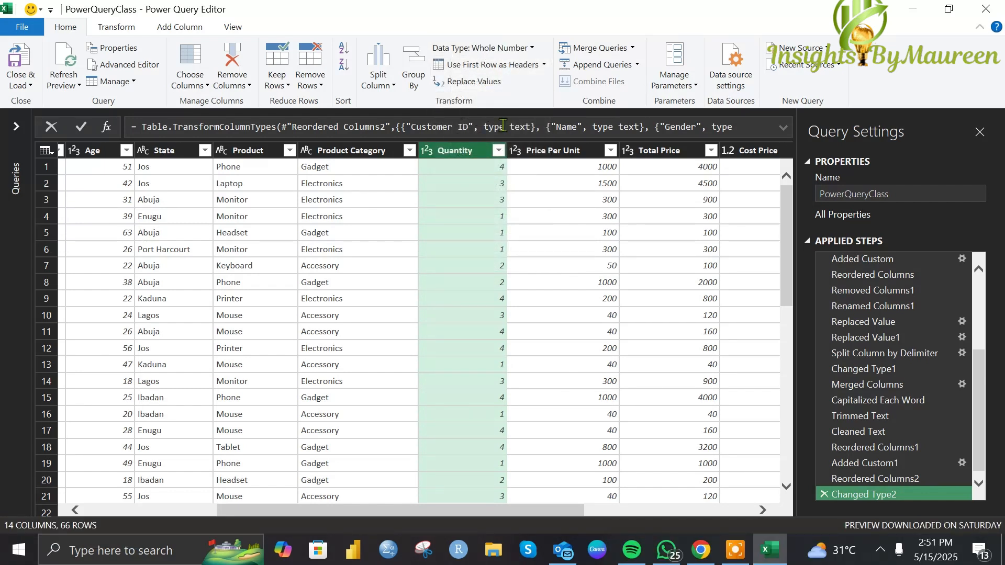
# - Set the data type of the Price Per Unit column to Currency
pyautogui.click(577, 153)
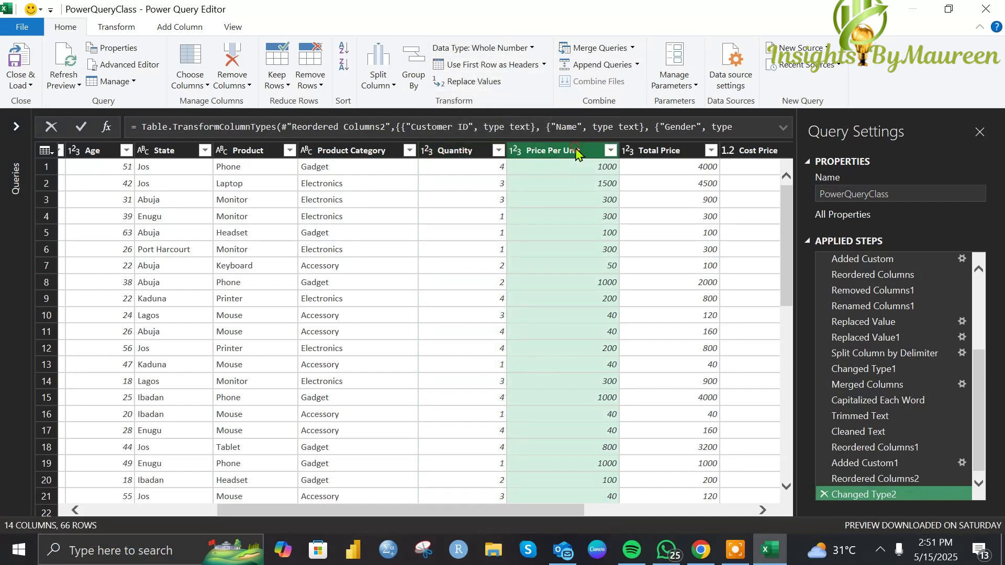
pyautogui.click(532, 48)
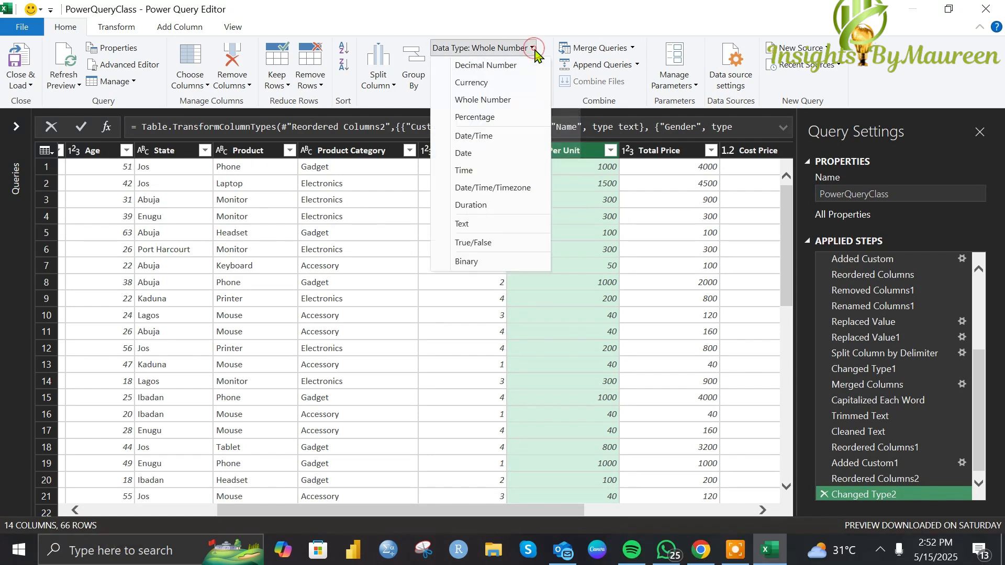
pyautogui.click(492, 88)
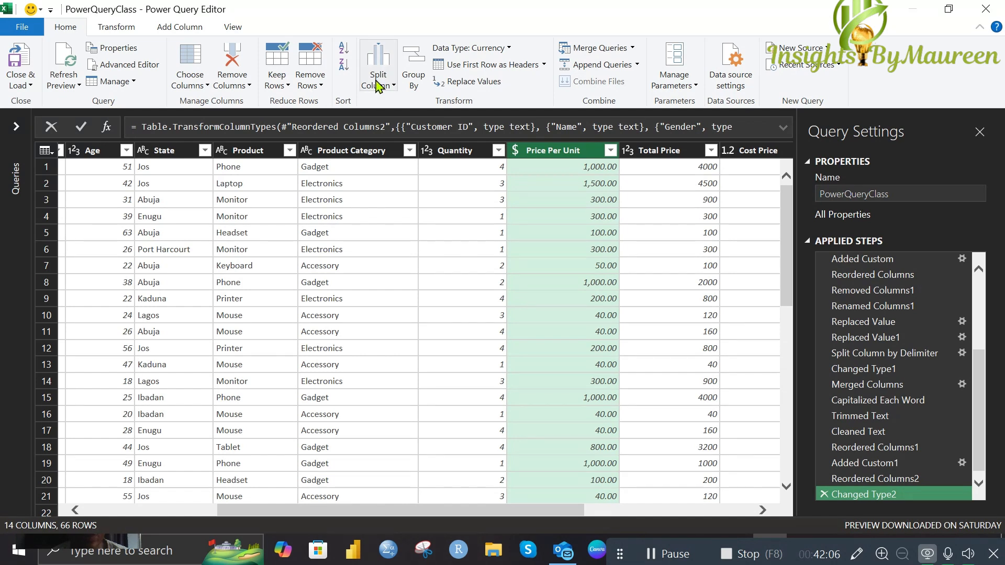
pyautogui.click(509, 50)
pyautogui.click(510, 48)
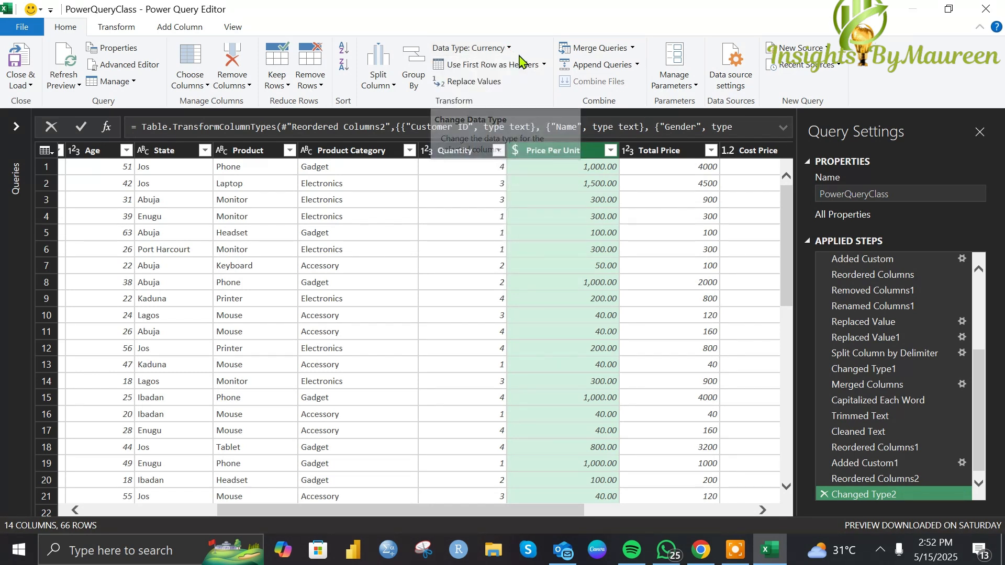
pyautogui.click(694, 86)
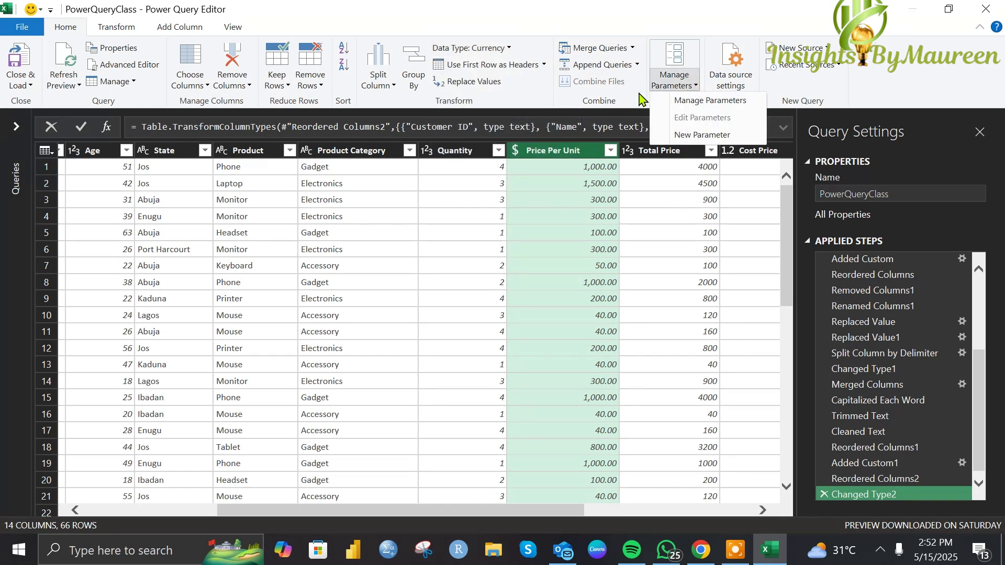
pyautogui.click(508, 48)
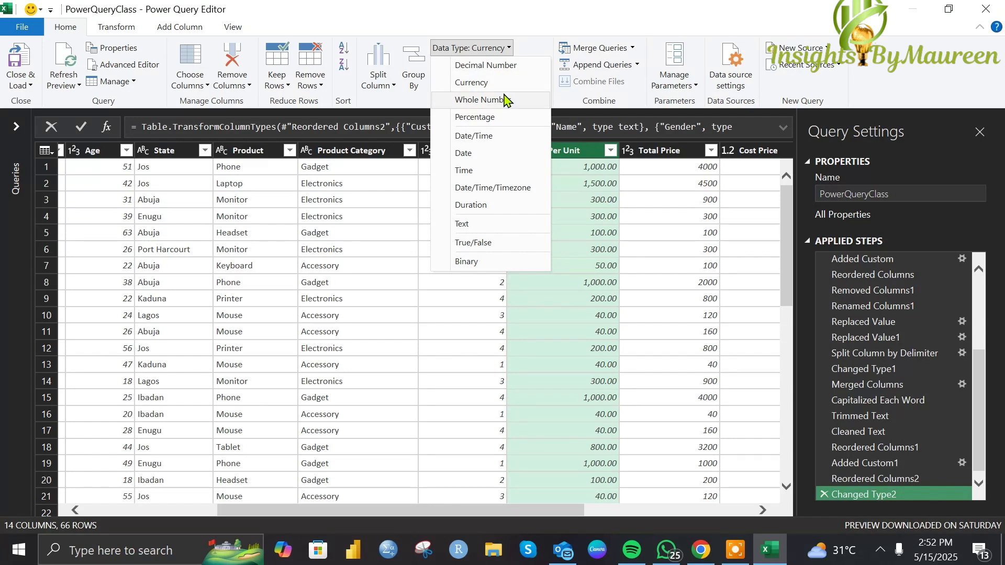
pyautogui.click(471, 82)
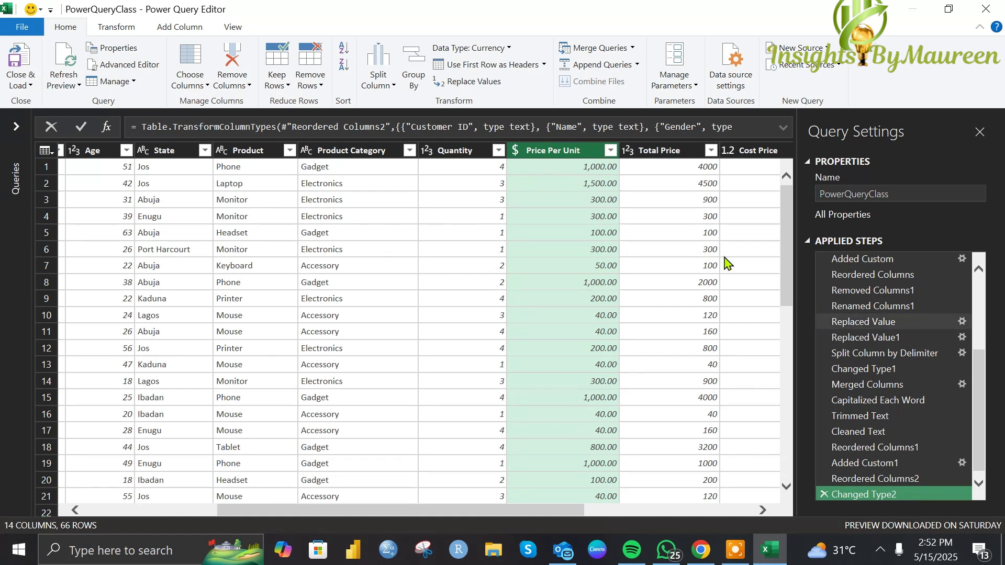
# - Set the data type of the Total Price column to Currency
pyautogui.click(669, 153)
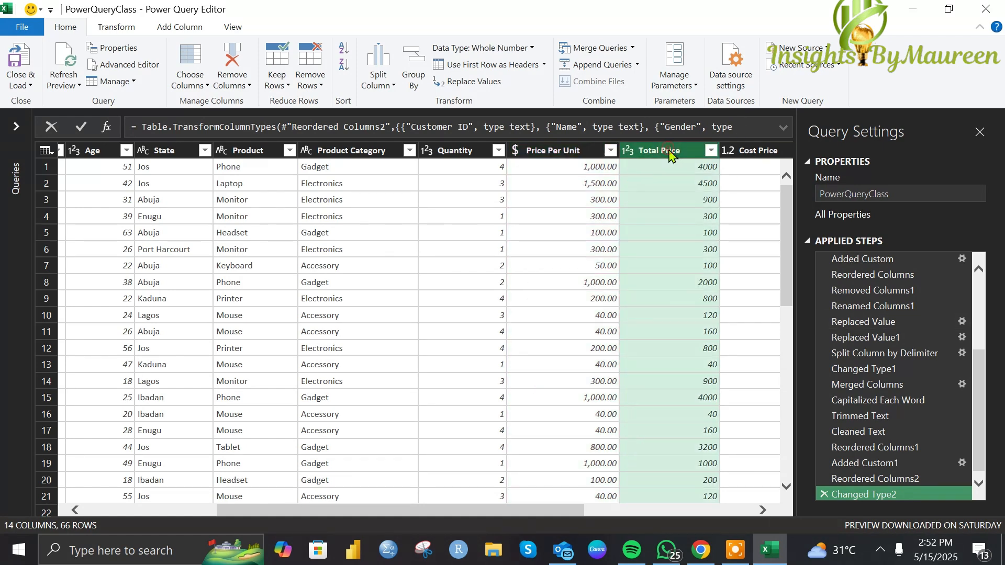
pyautogui.click(531, 48)
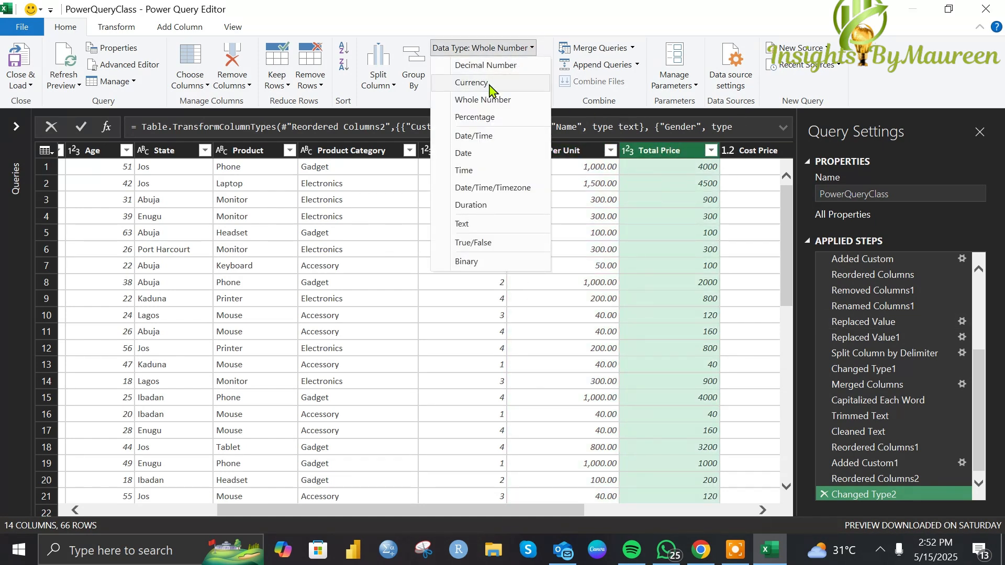
pyautogui.click(471, 83)
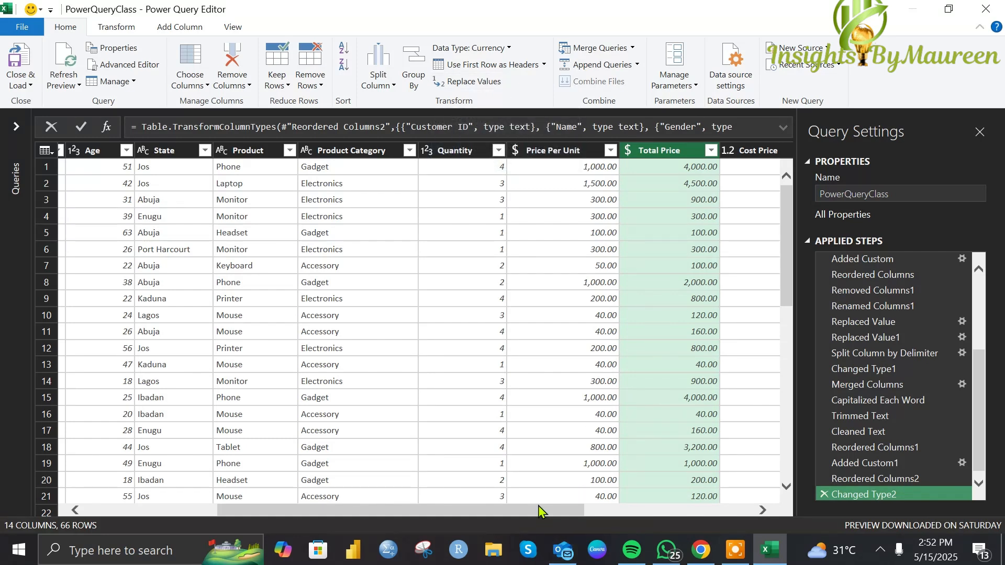
# - Set the data type of the Cost Price column to Currency
pyautogui.moveTo(544, 510); pyautogui.dragTo(676, 516)
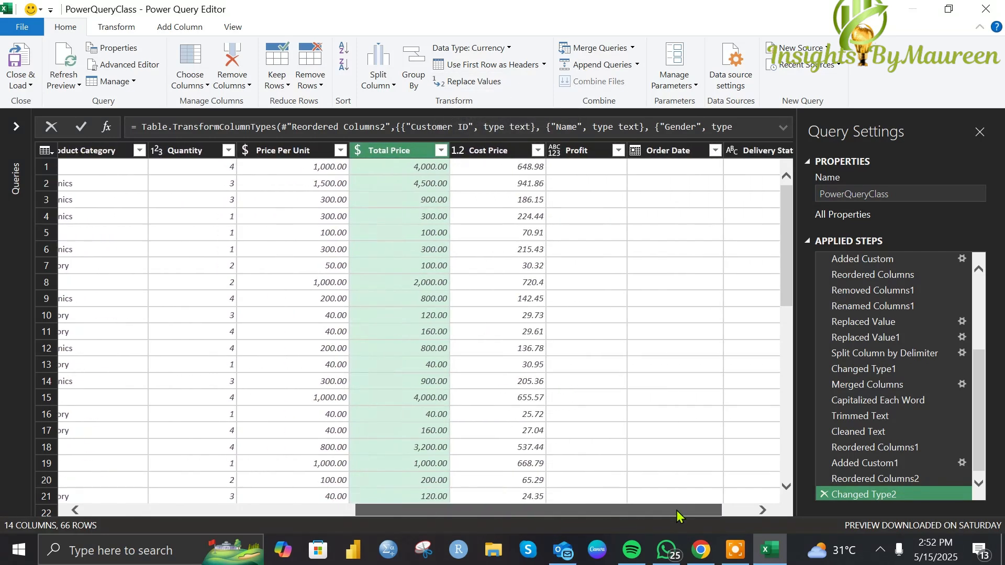
pyautogui.click(496, 150)
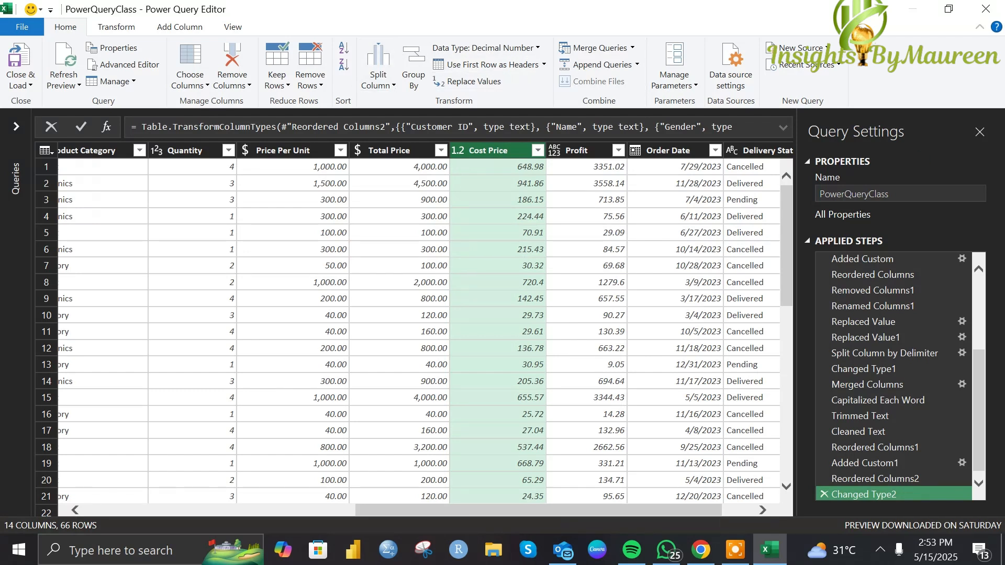
pyautogui.click(539, 48)
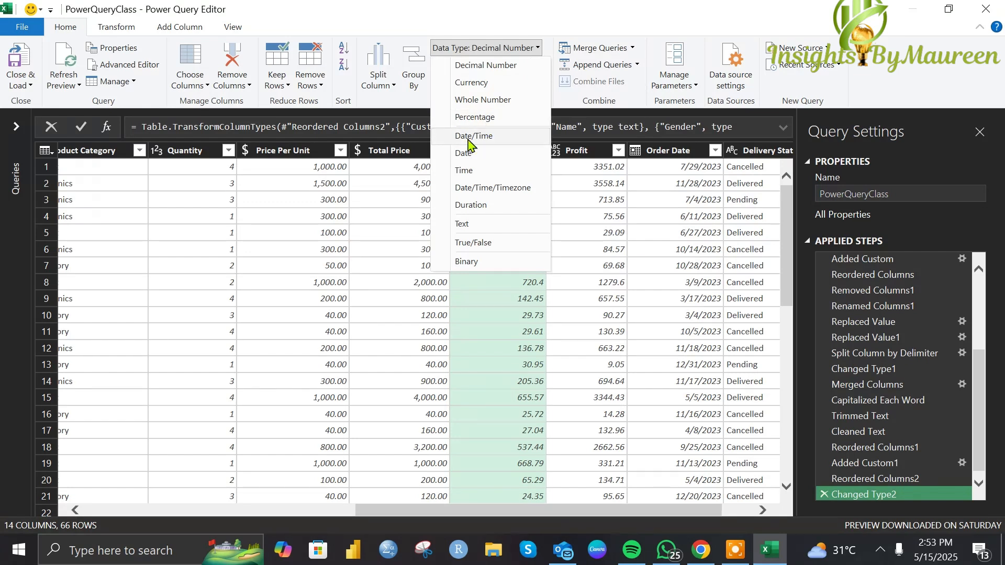
pyautogui.click(488, 83)
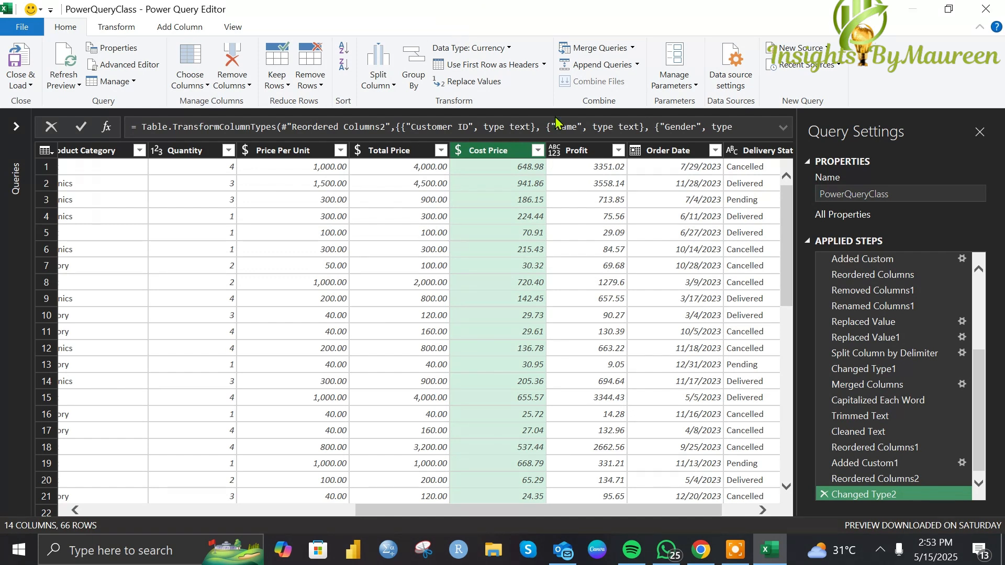
# - Set the data type of the Profit column to Currency
pyautogui.click(583, 151)
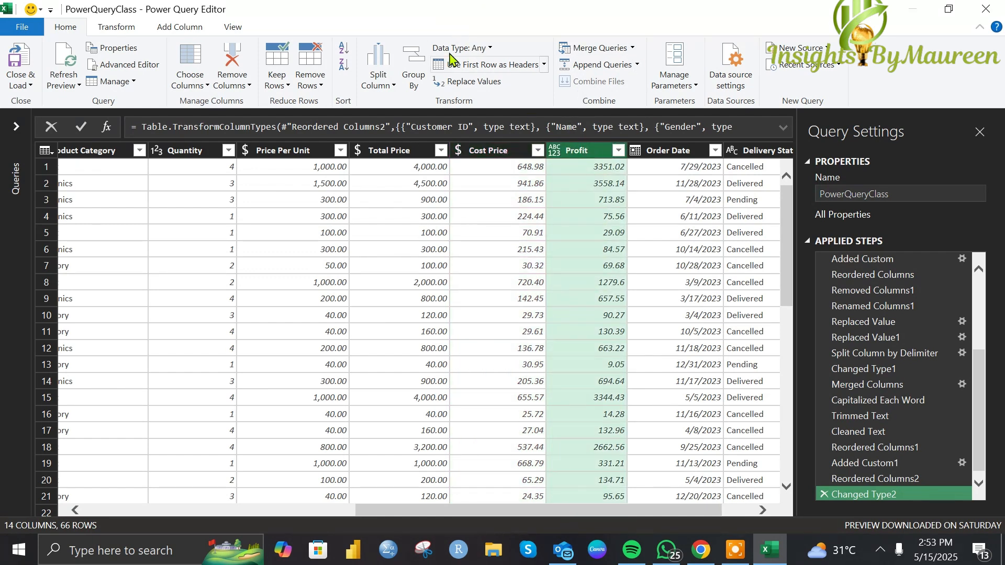
pyautogui.click(490, 48)
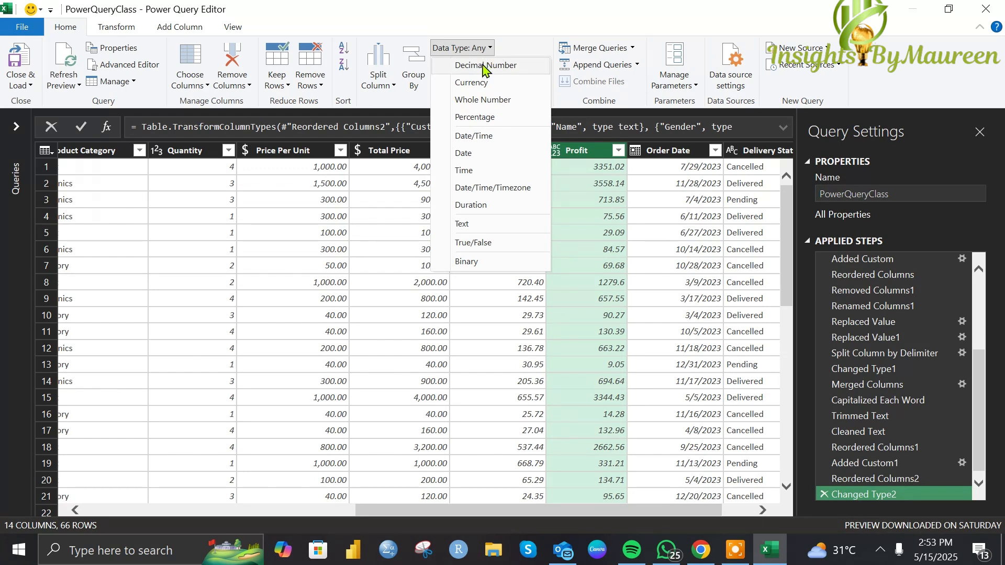
pyautogui.click(487, 83)
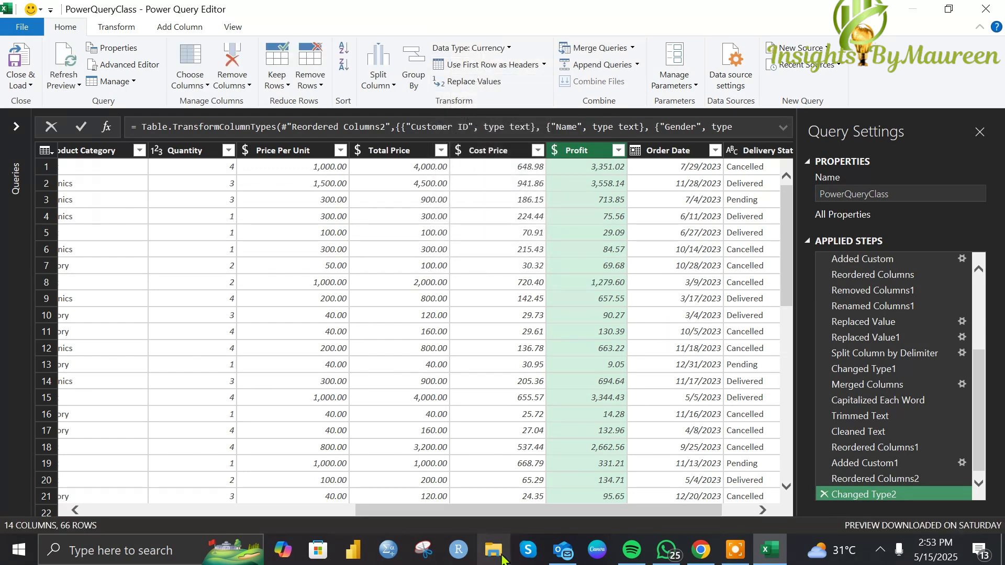
# - Set the data type of the Order Date column to Date and the Delivery Status column to Text
pyautogui.click(615, 150)
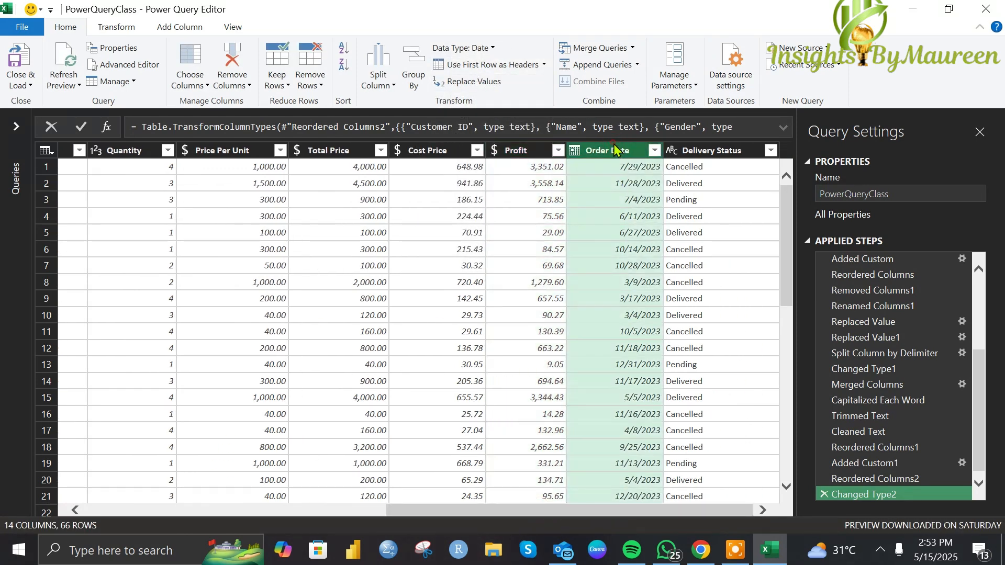
pyautogui.click(460, 48)
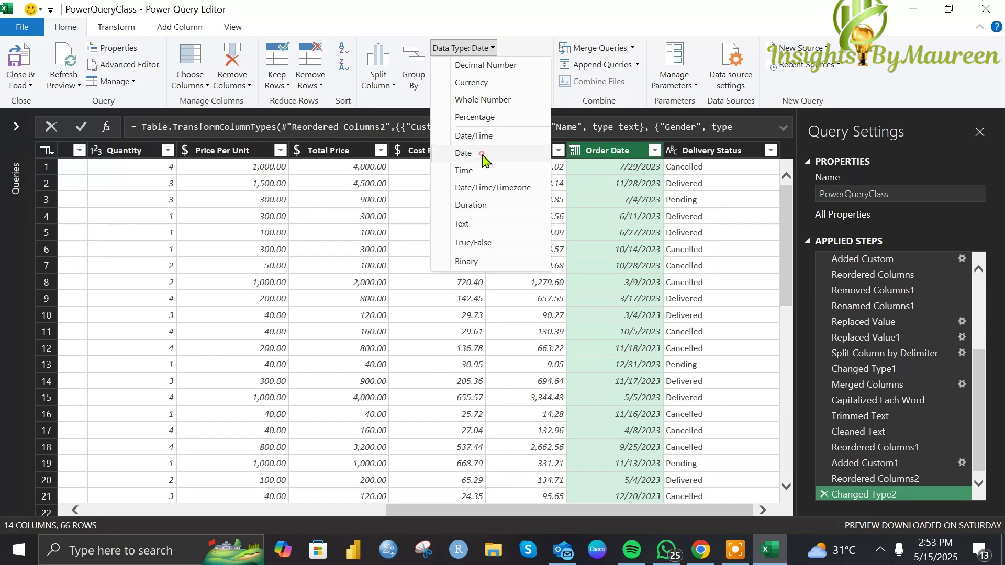
pyautogui.click(460, 153)
pyautogui.click(717, 151)
pyautogui.click(461, 48)
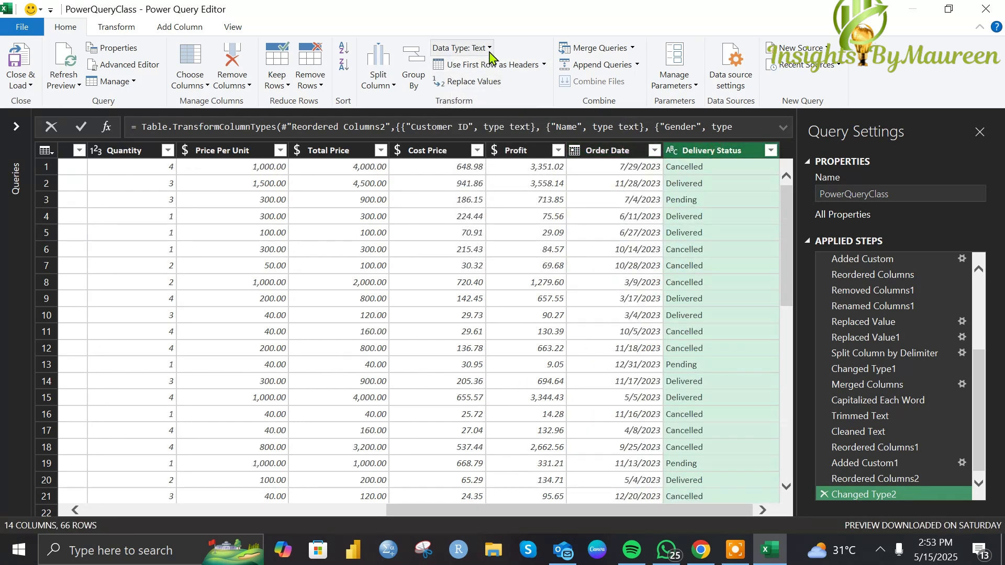
pyautogui.click(478, 224)
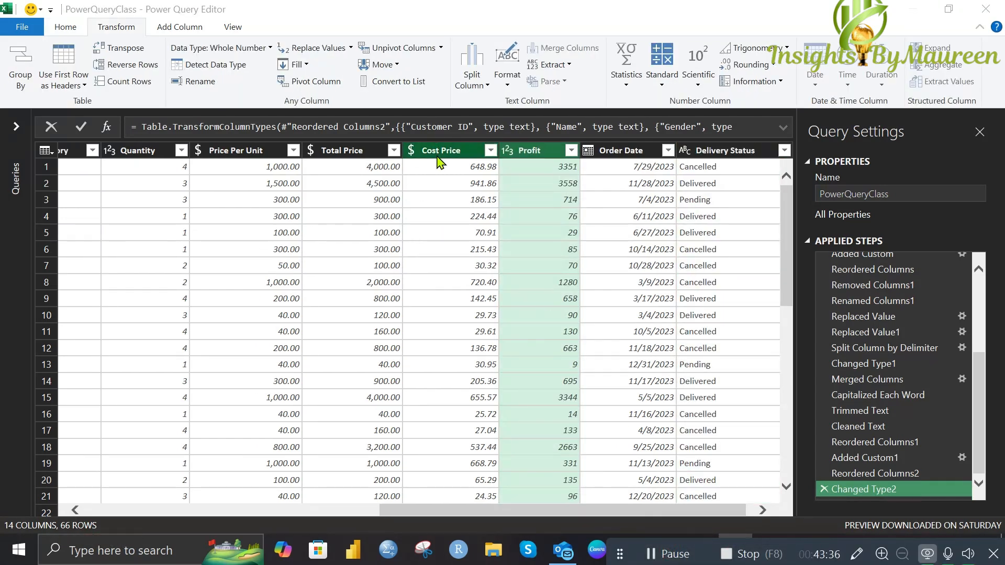
# - Set the data type of the Total Price column to Whole Number, replacing its current type conversion
pyautogui.click(440, 159)
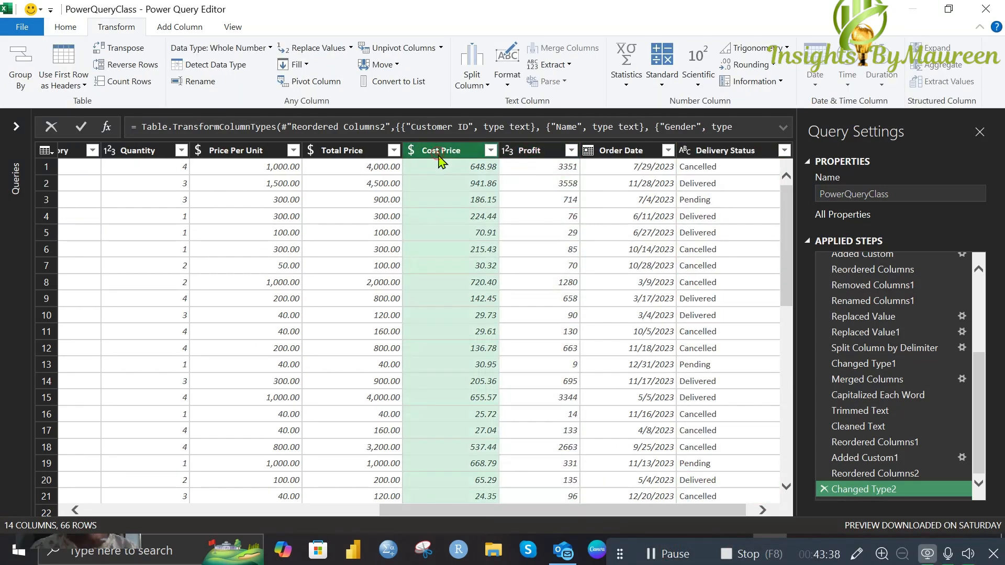
pyautogui.click(371, 156)
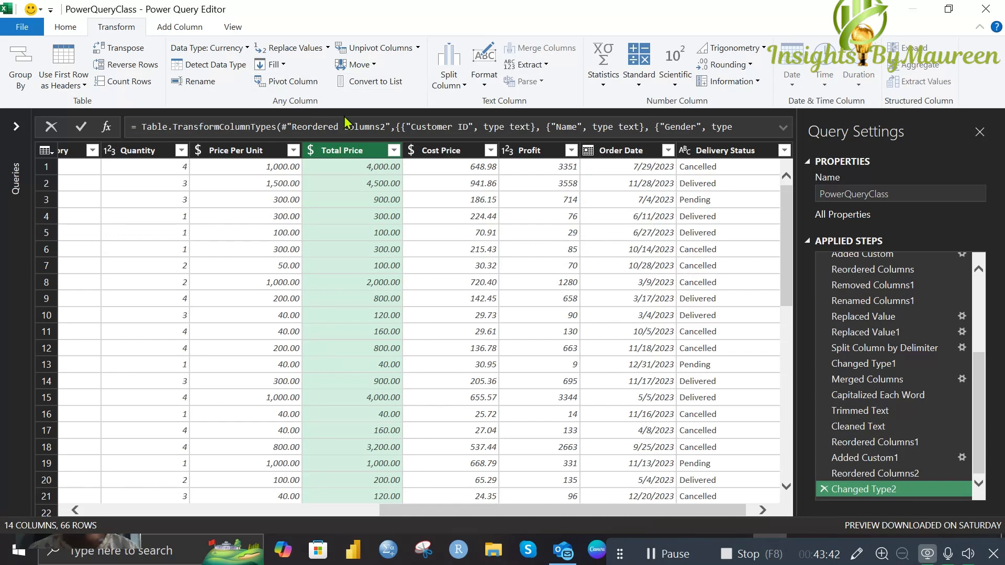
pyautogui.click(66, 27)
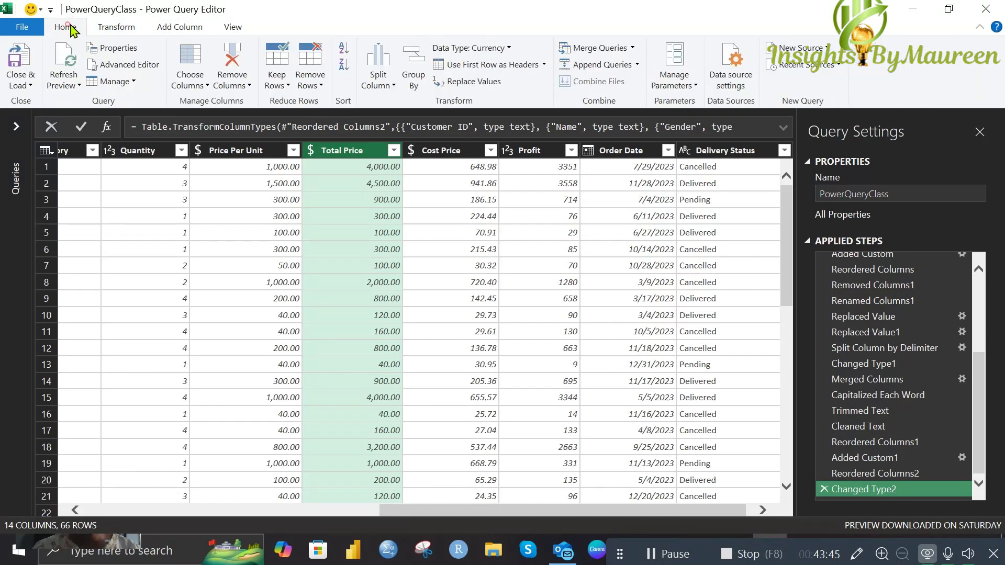
pyautogui.click(508, 48)
pyautogui.click(505, 102)
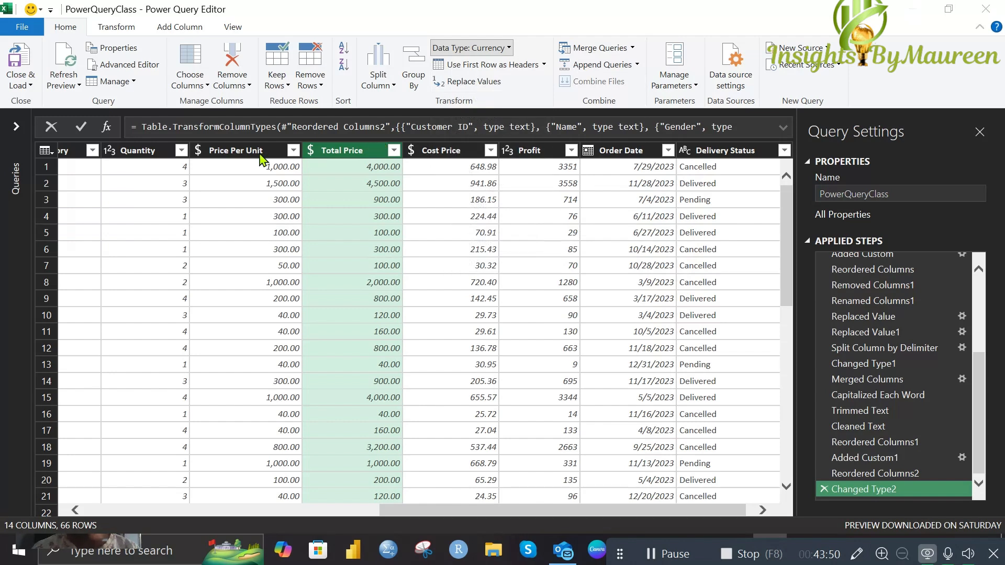
pyautogui.click(471, 311)
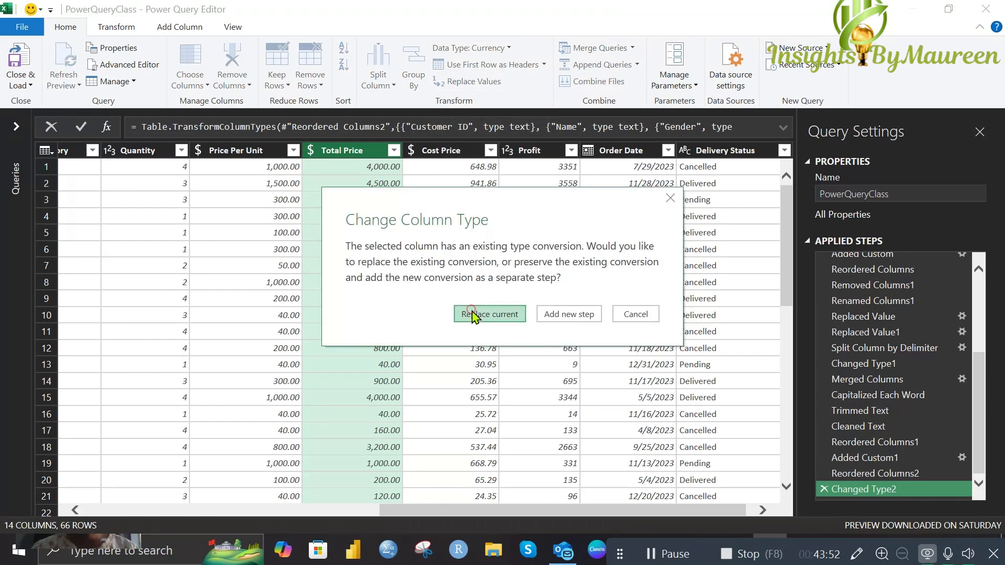
# - Set the data type of the Price Per Unit column to Whole Number, replacing its current type conversion
pyautogui.click(253, 152)
pyautogui.click(508, 49)
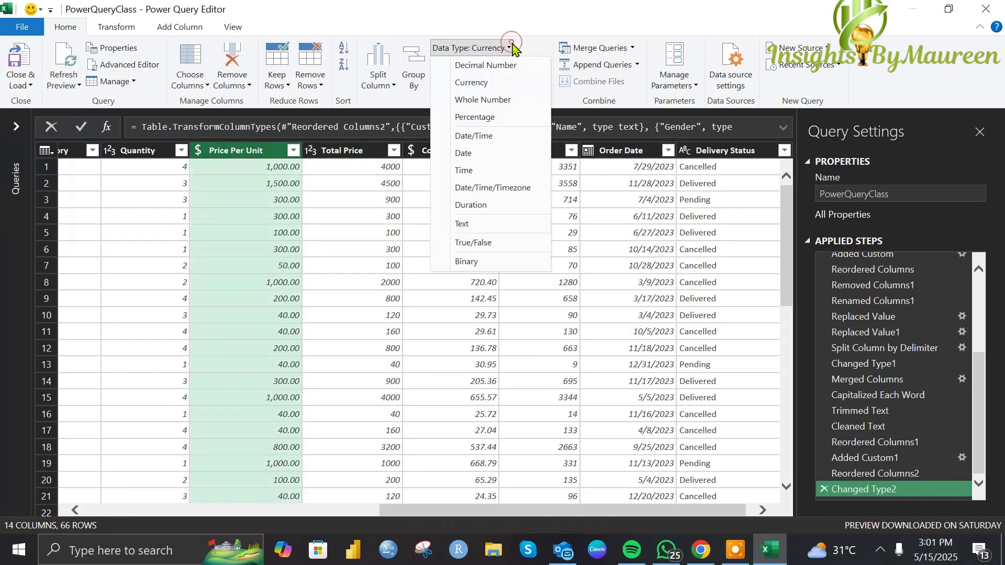
pyautogui.click(487, 101)
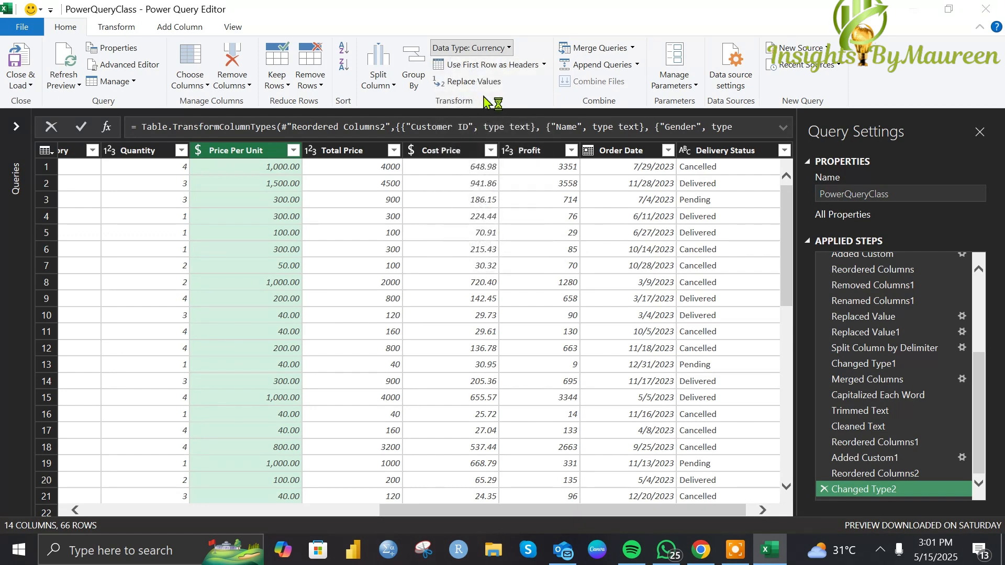
pyautogui.click(490, 313)
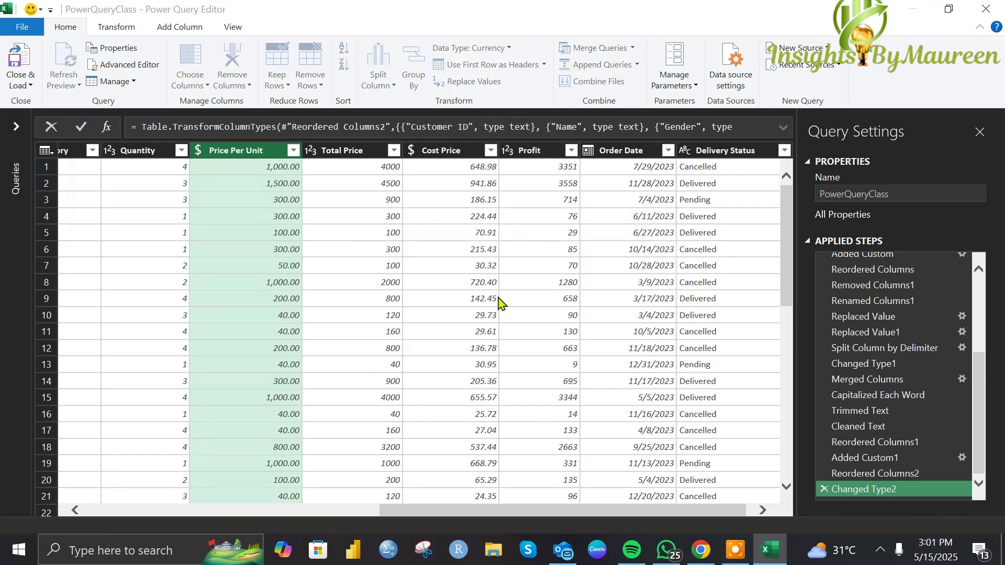
# - Set the data type of the Cost Price column to Whole Number, replacing its current type conversion
pyautogui.click(478, 153)
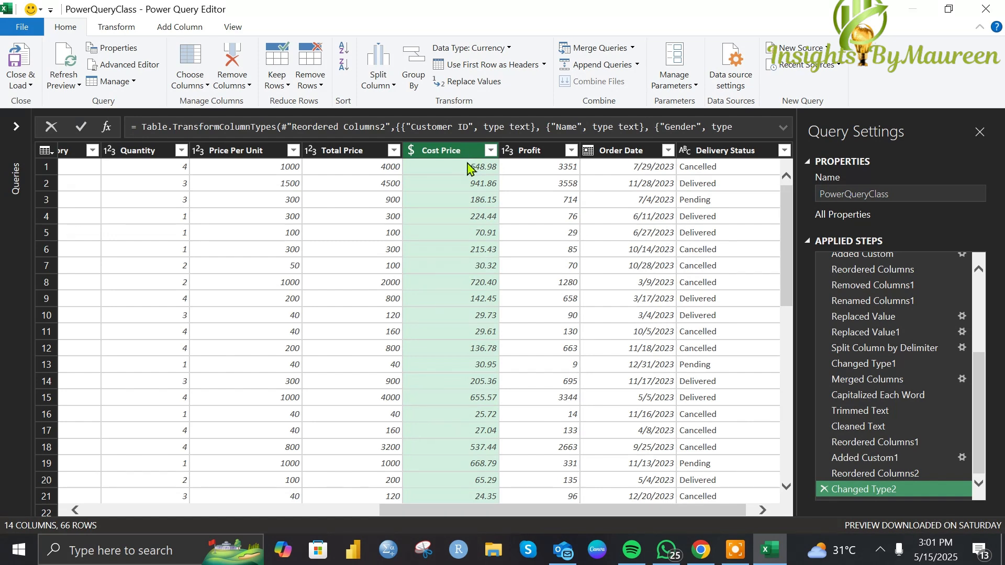
pyautogui.click(508, 49)
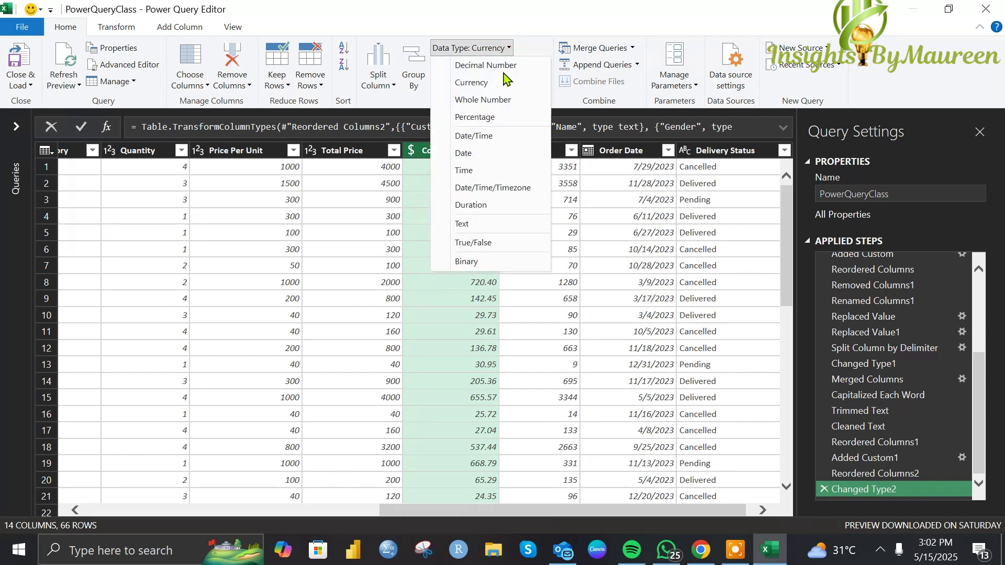
pyautogui.click(497, 100)
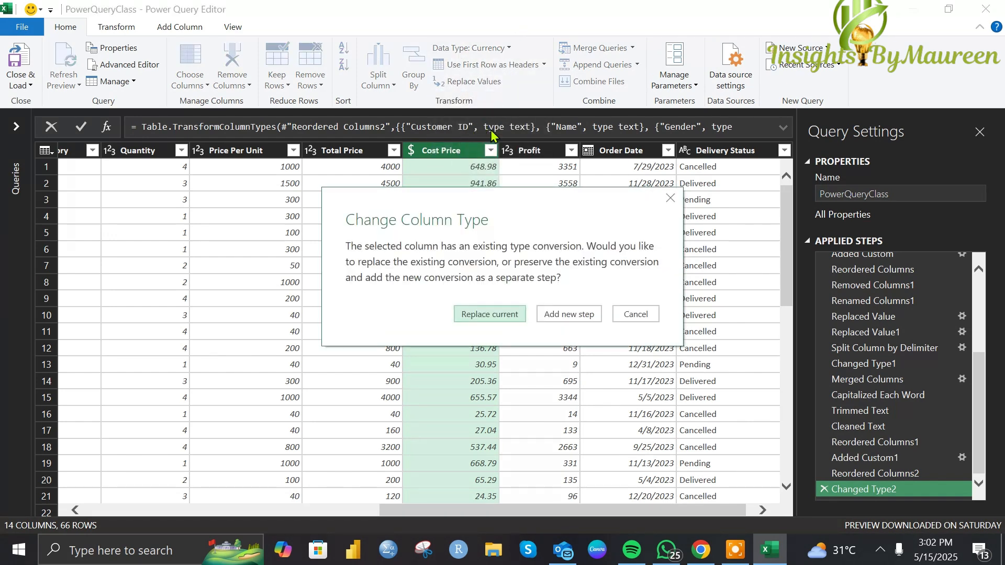
pyautogui.click(498, 310)
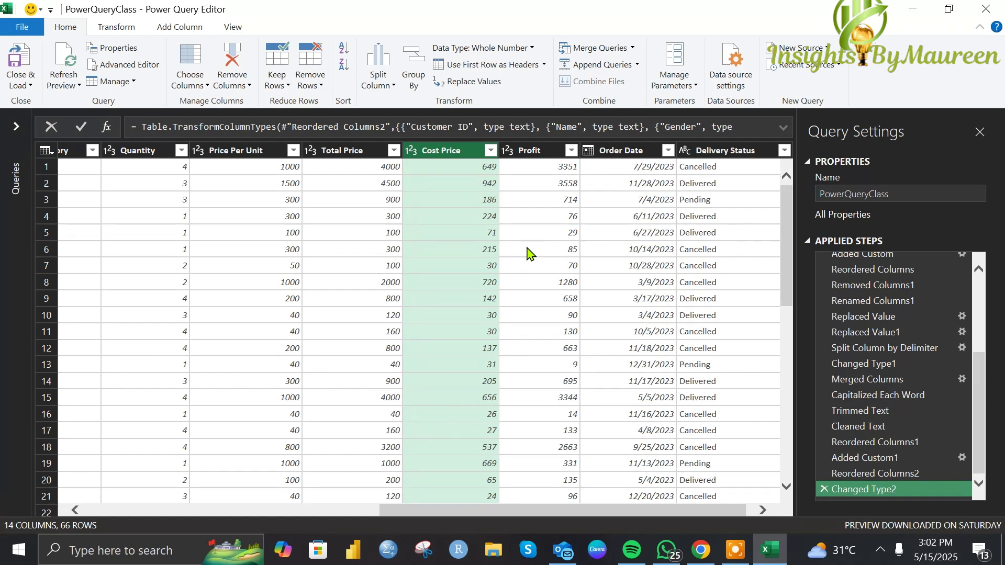
pyautogui.moveTo(448, 510); pyautogui.dragTo(94, 506)
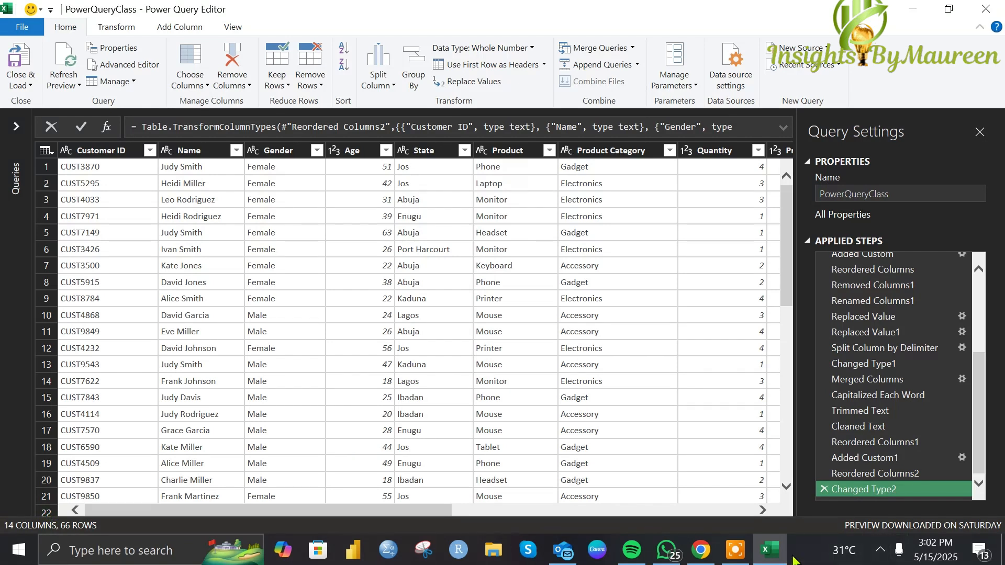
pyautogui.moveTo(756, 544)
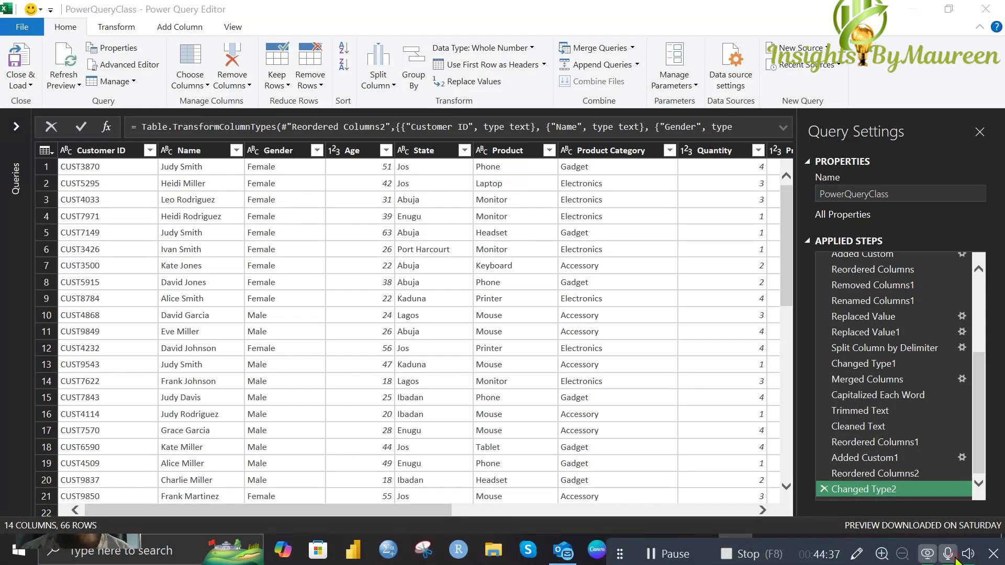
pyautogui.moveTo(948, 553)
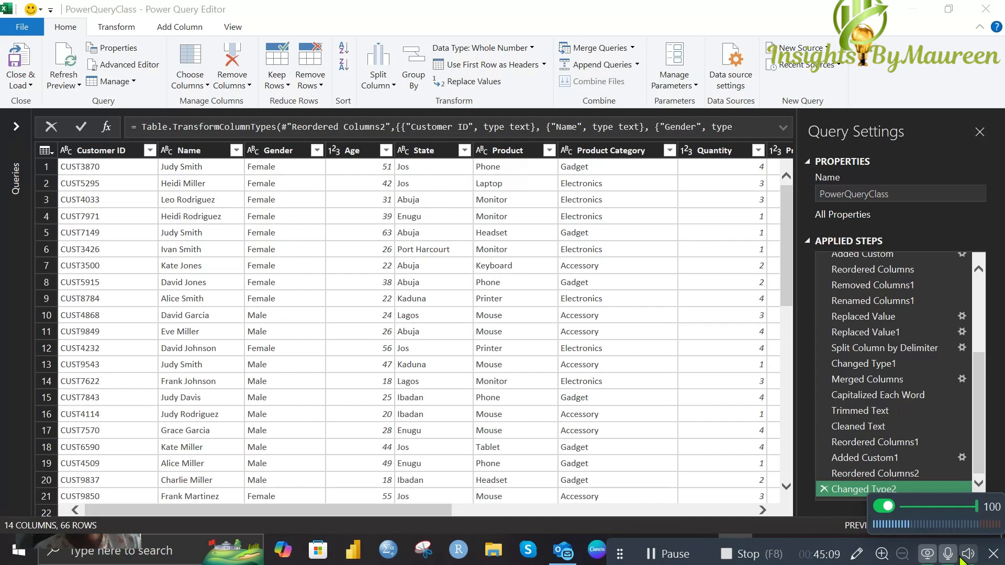
pyautogui.click(320, 84)
pyautogui.click(316, 83)
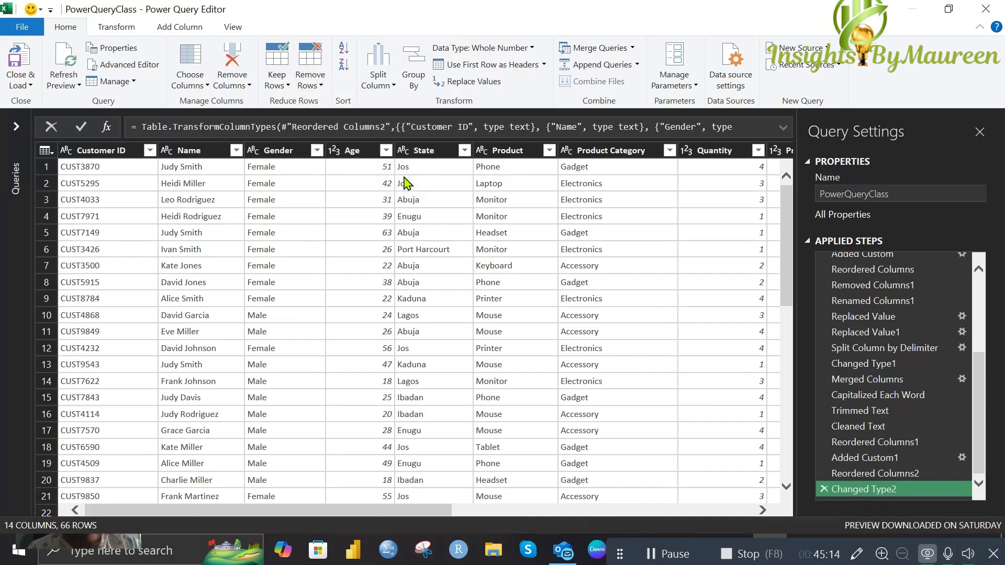
pyautogui.click(406, 148)
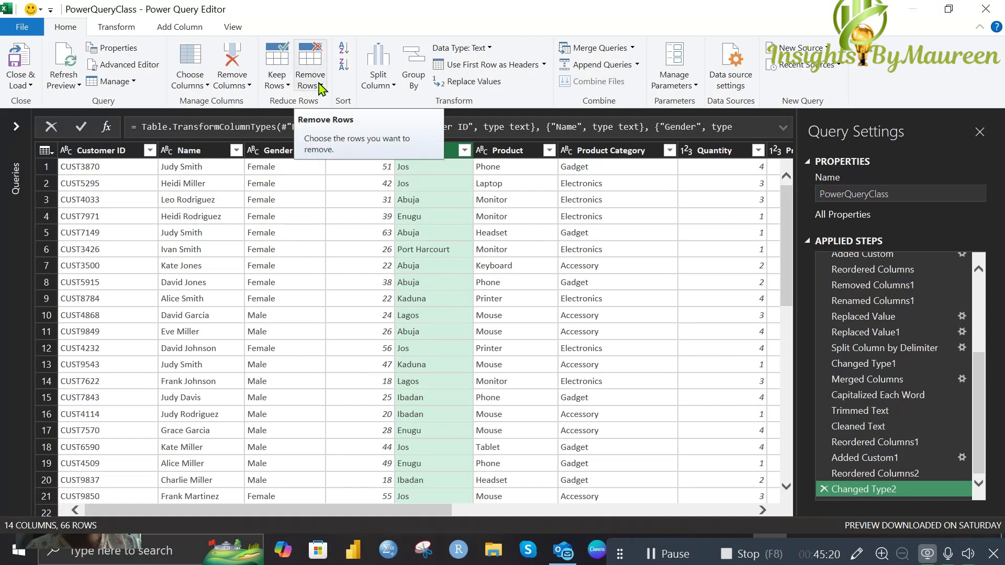
pyautogui.click(319, 85)
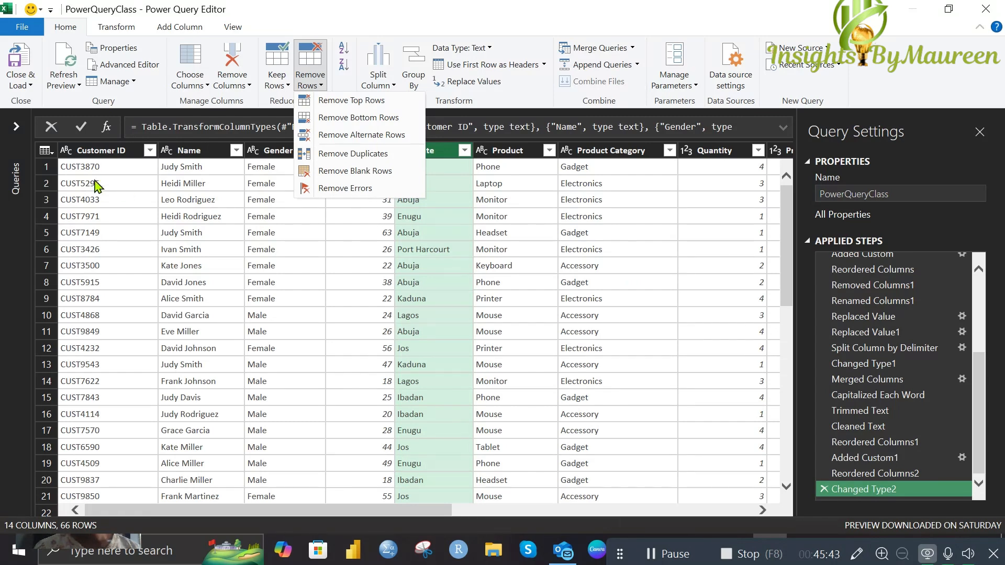
pyautogui.click(112, 157)
pyautogui.click(115, 150)
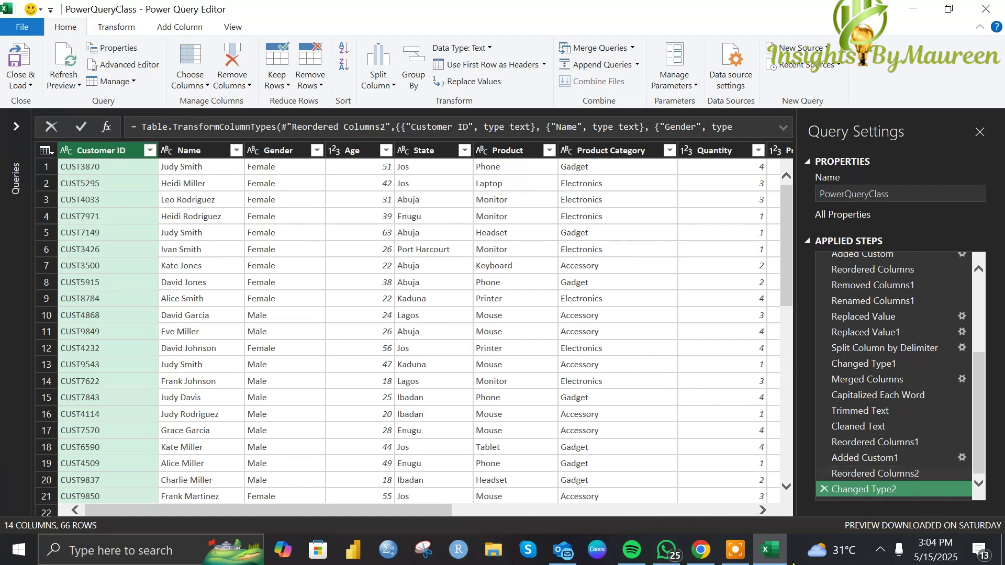
# - Close the query editor and load the cleaned PowerQueryClass query into the Excel workbook
pyautogui.moveTo(732, 555)
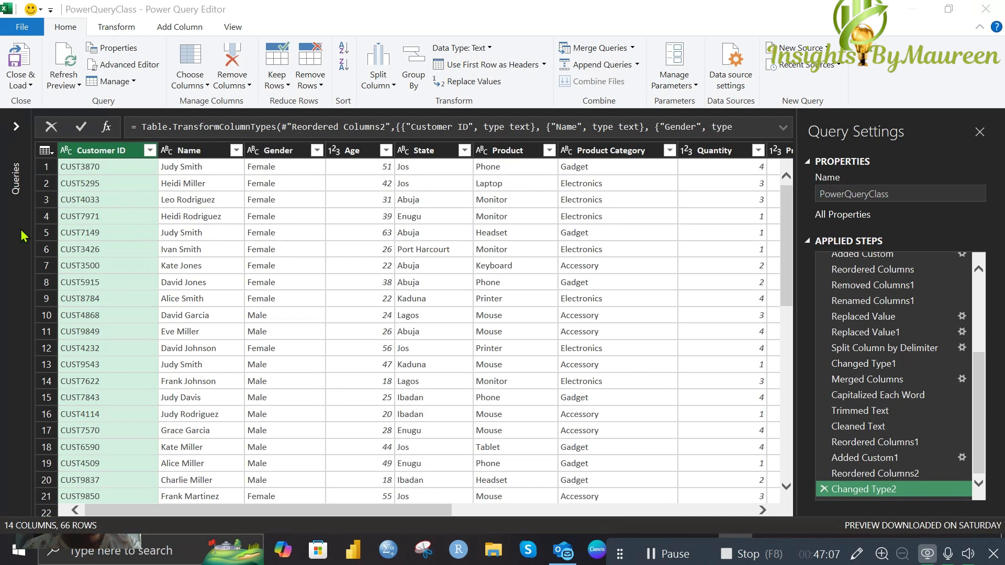
pyautogui.click(31, 85)
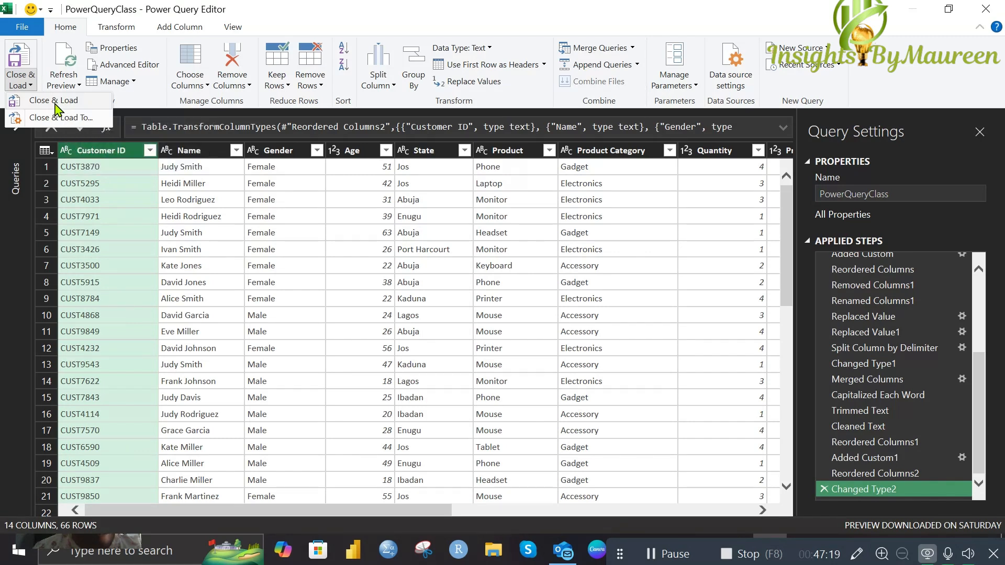
pyautogui.click(57, 109)
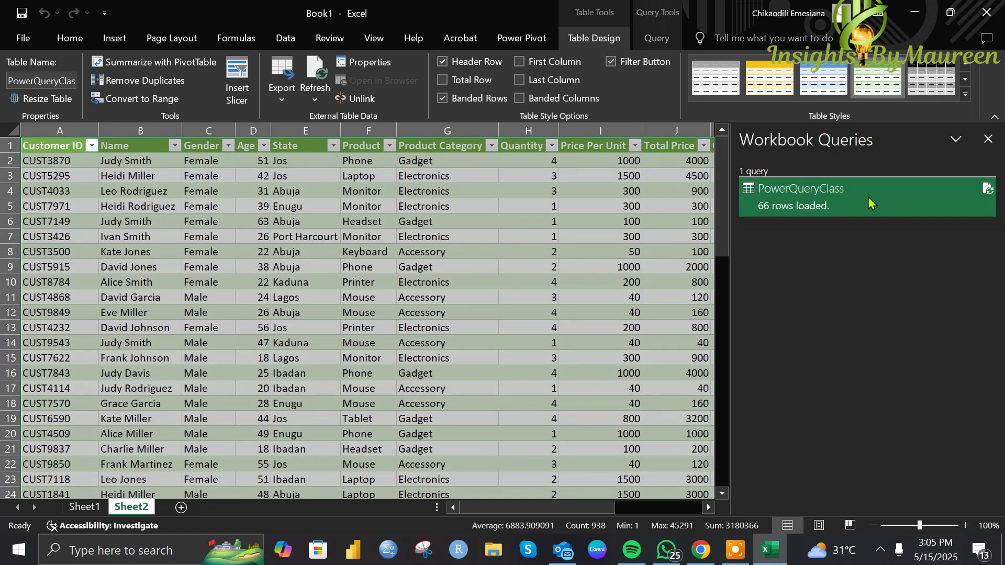
# - Refresh the PowerQueryClass query and its loaded table from the data source
pyautogui.moveTo(860, 191)
pyautogui.click(956, 140)
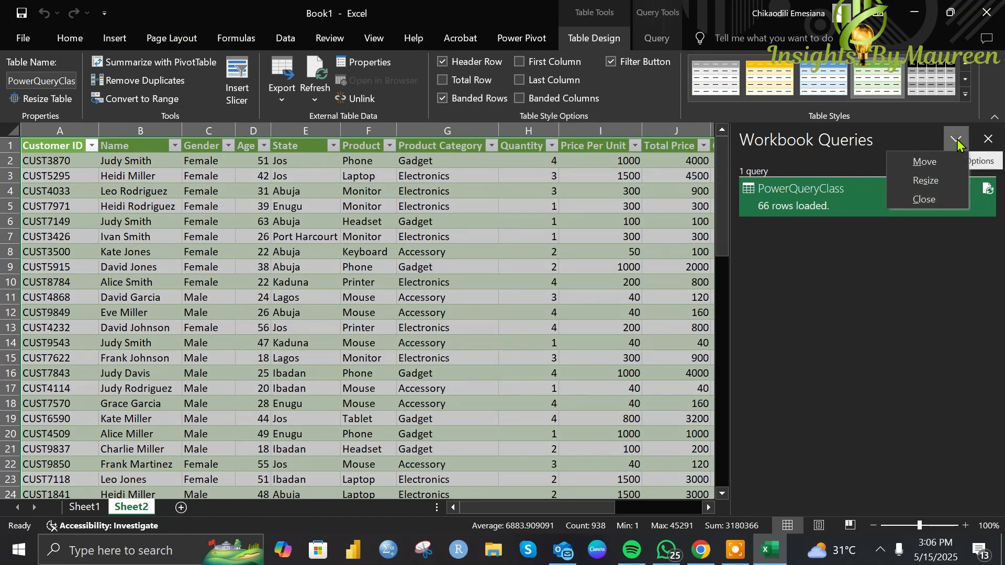
pyautogui.click(887, 151)
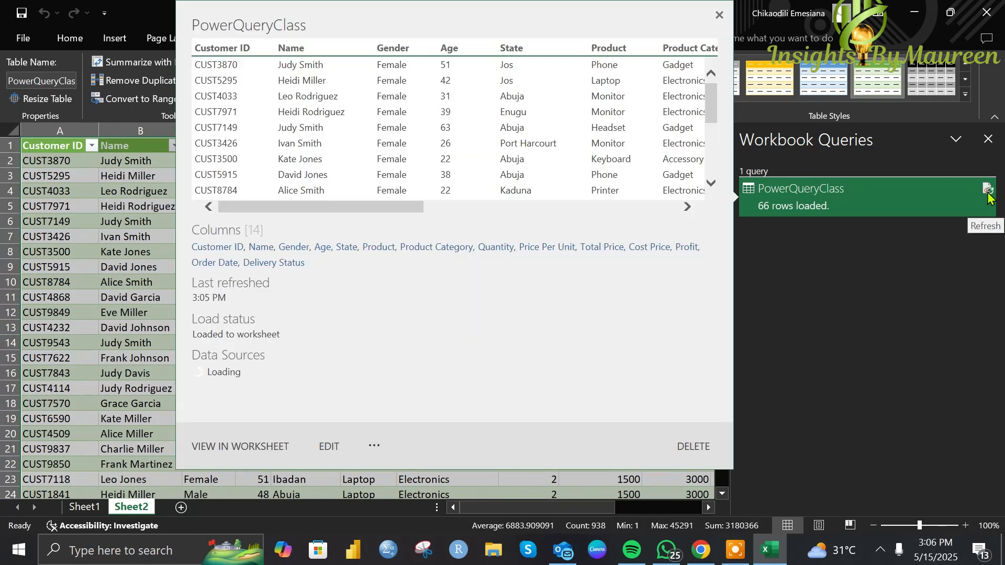
pyautogui.click(988, 191)
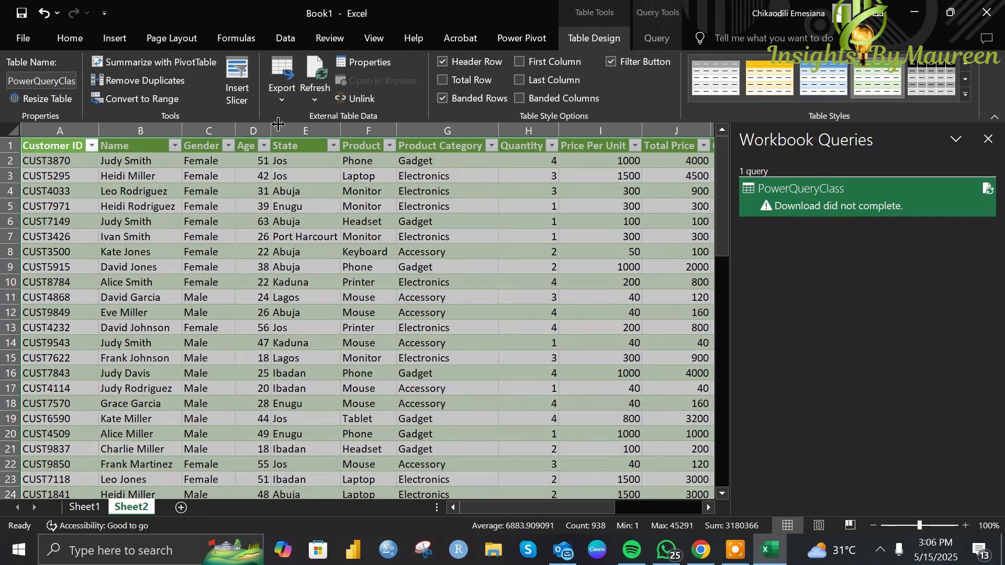
pyautogui.click(315, 102)
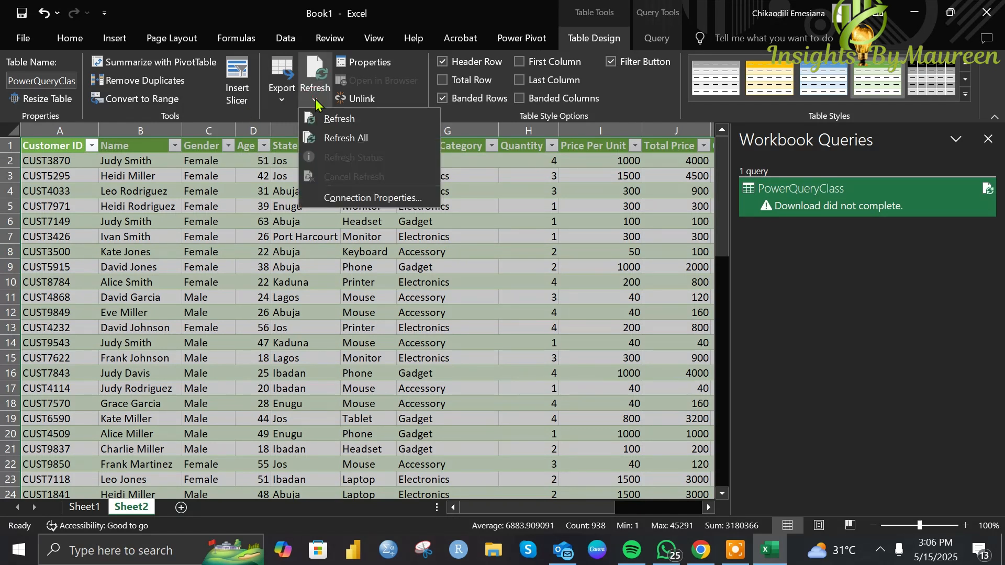
pyautogui.click(338, 119)
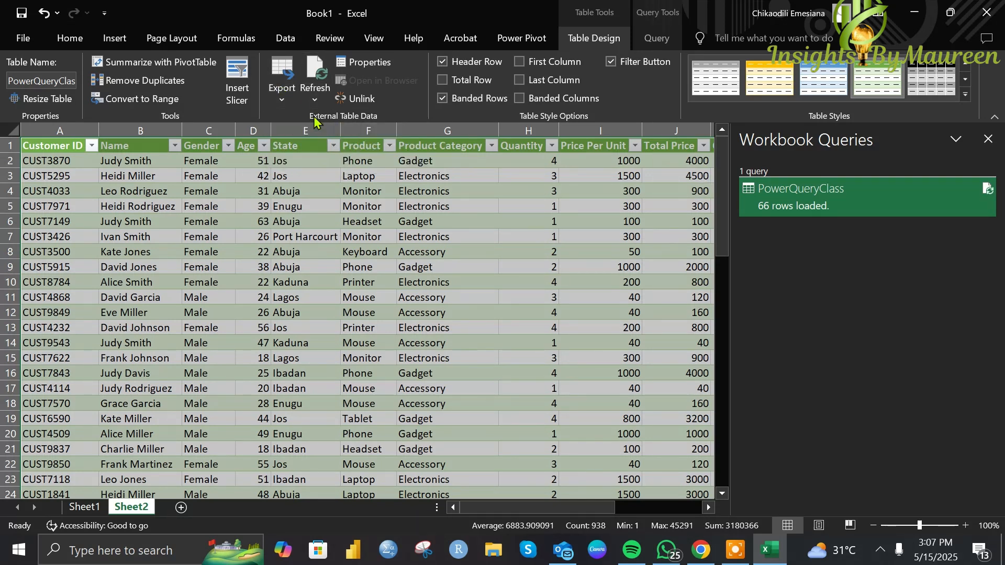
pyautogui.click(283, 107)
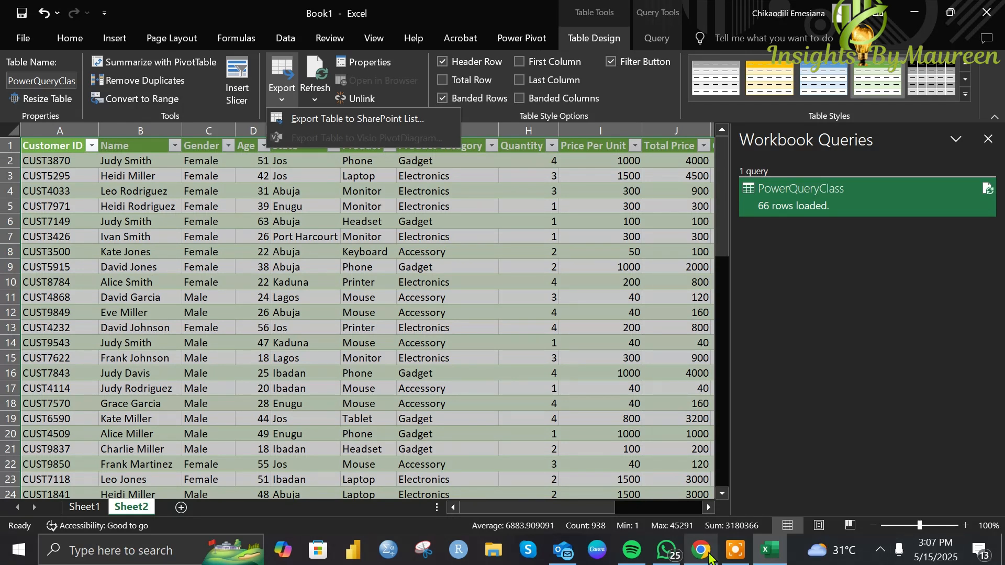
pyautogui.click(790, 545)
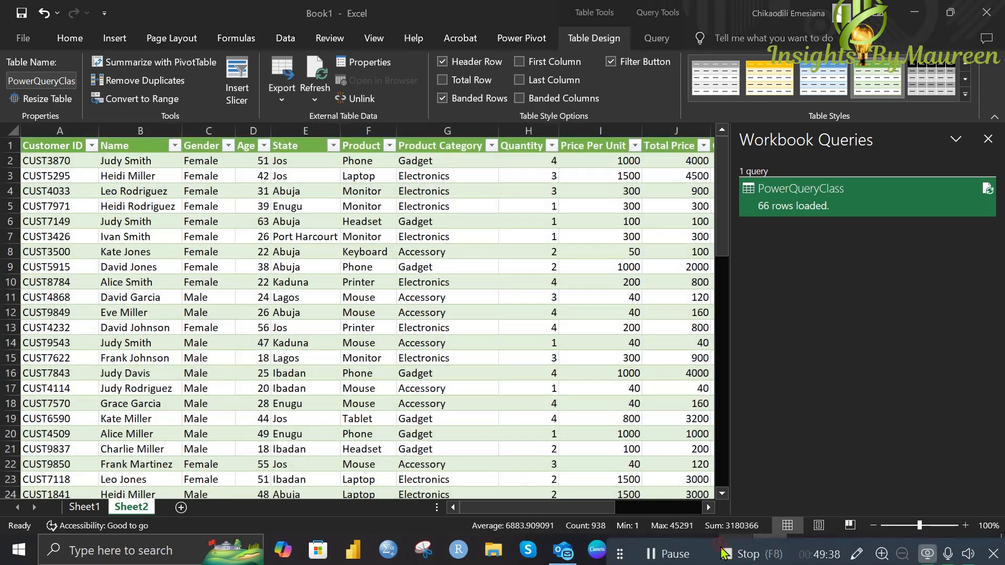